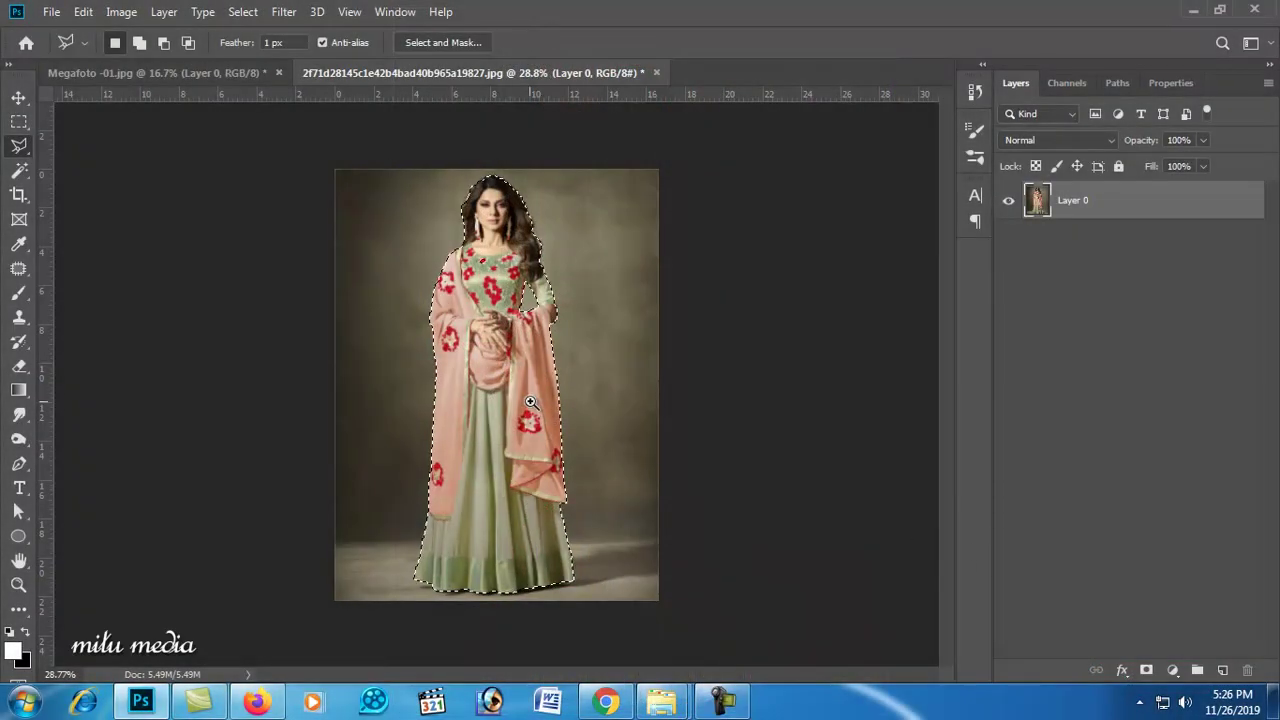
Step: Zoom in on the woman's head and switch to the Quick Selection tool
{"action": "left_click", "coordinate": [493, 347]}
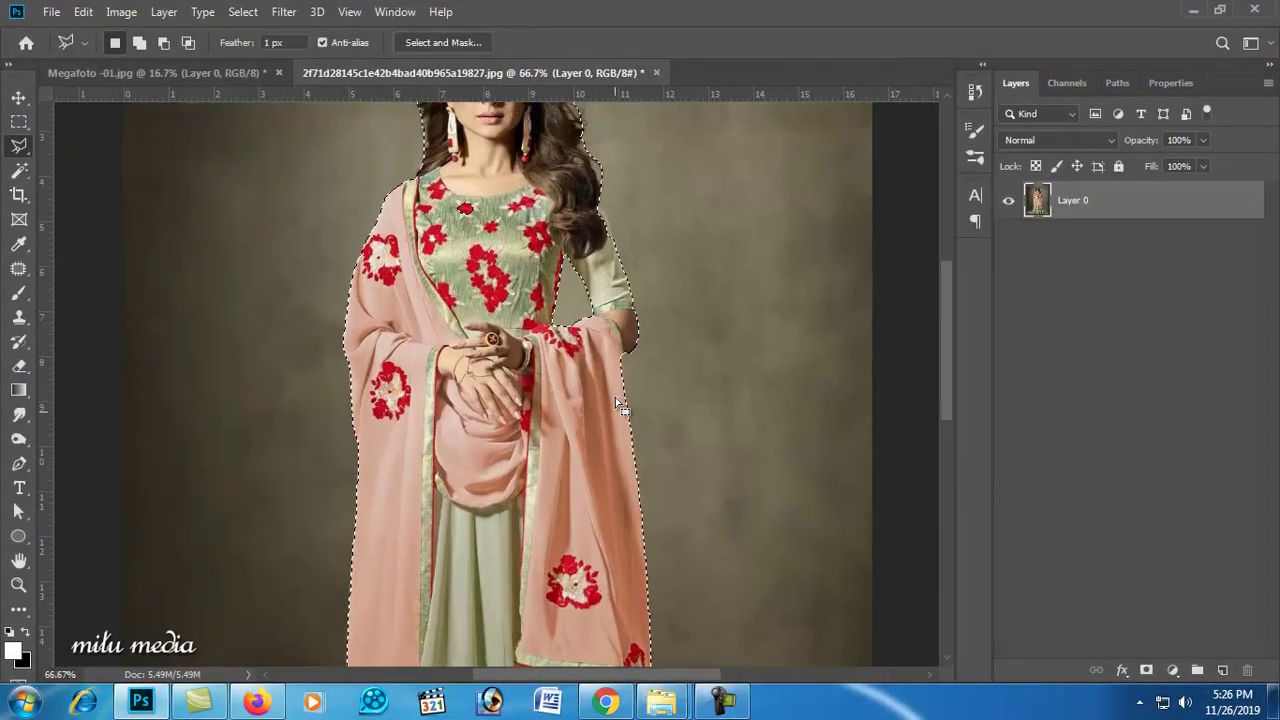
{"action": "scroll", "coordinate": [300, 300], "scroll_direction": "up", "scroll_amount": 3}
{"action": "left_click", "coordinate": [18, 170]}
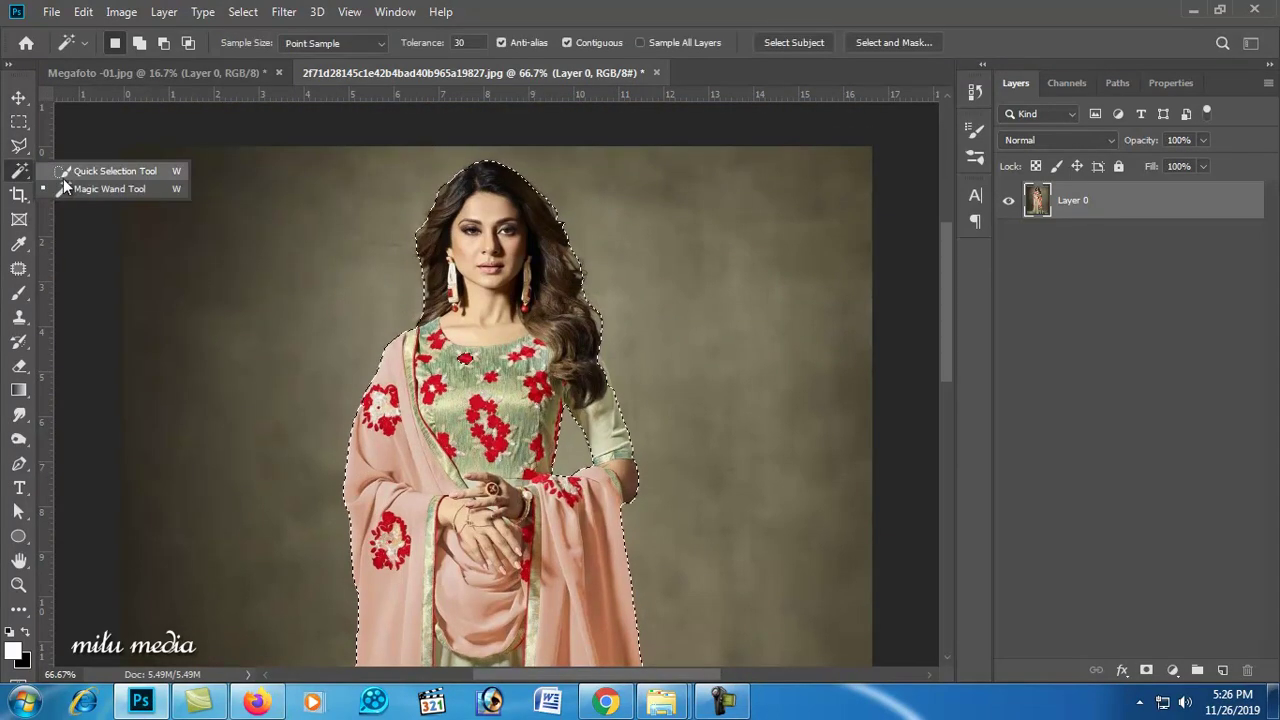
{"action": "left_click", "coordinate": [97, 166]}
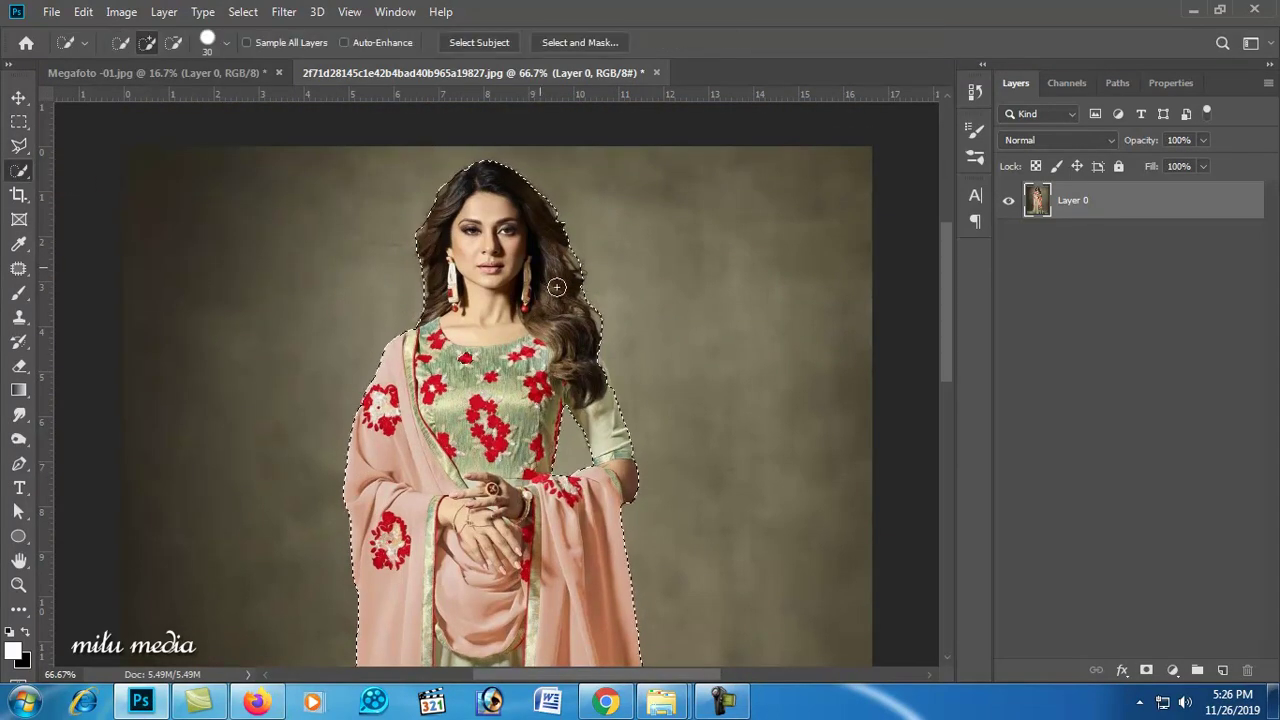
Step: Check the selection down to the skirt hem, fit the photo on screen, and copy her to Layer 1
{"action": "scroll", "coordinate": [575, 447], "scroll_direction": "down", "scroll_amount": 2}
{"action": "scroll", "coordinate": [575, 447], "scroll_direction": "down", "scroll_amount": 2}
{"action": "scroll", "coordinate": [572, 450], "scroll_direction": "down", "scroll_amount": 2}
{"action": "scroll", "coordinate": [568, 455], "scroll_direction": "down", "scroll_amount": 3}
{"action": "scroll", "coordinate": [562, 462], "scroll_direction": "down", "scroll_amount": 2}
{"action": "scroll", "coordinate": [562, 462], "scroll_direction": "down", "scroll_amount": 2}
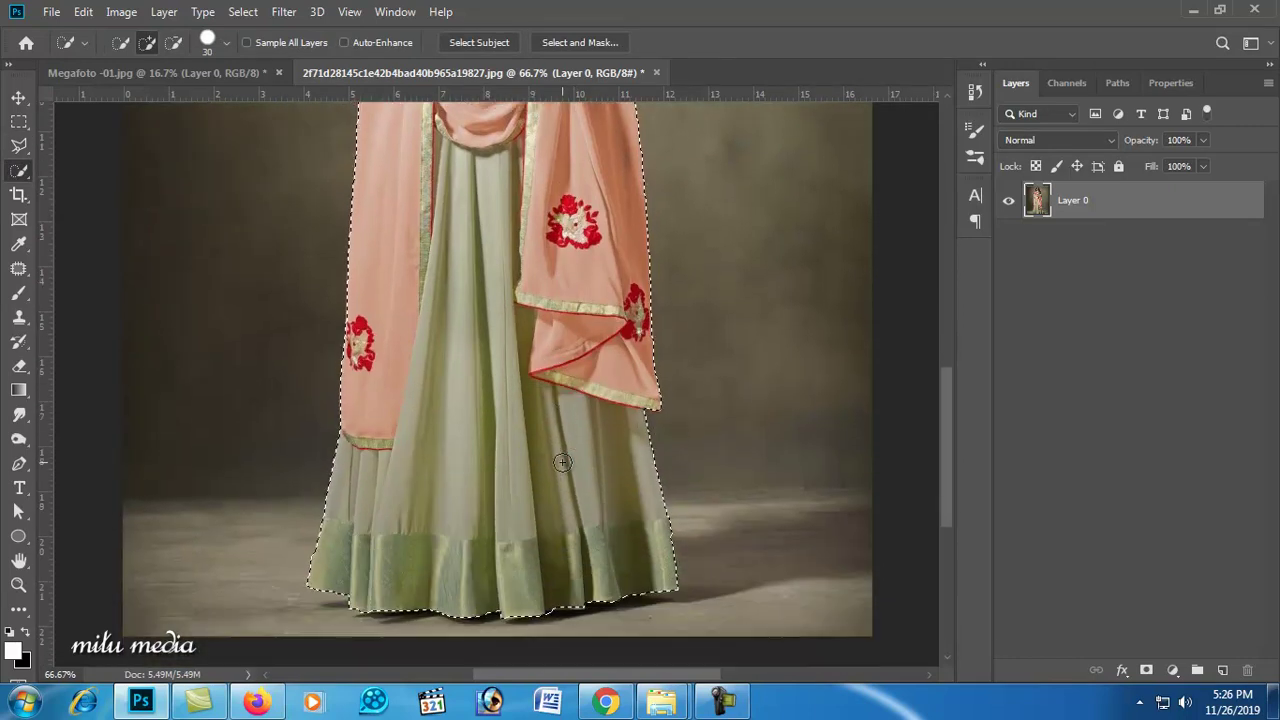
{"action": "key", "text": "ctrl+0"}
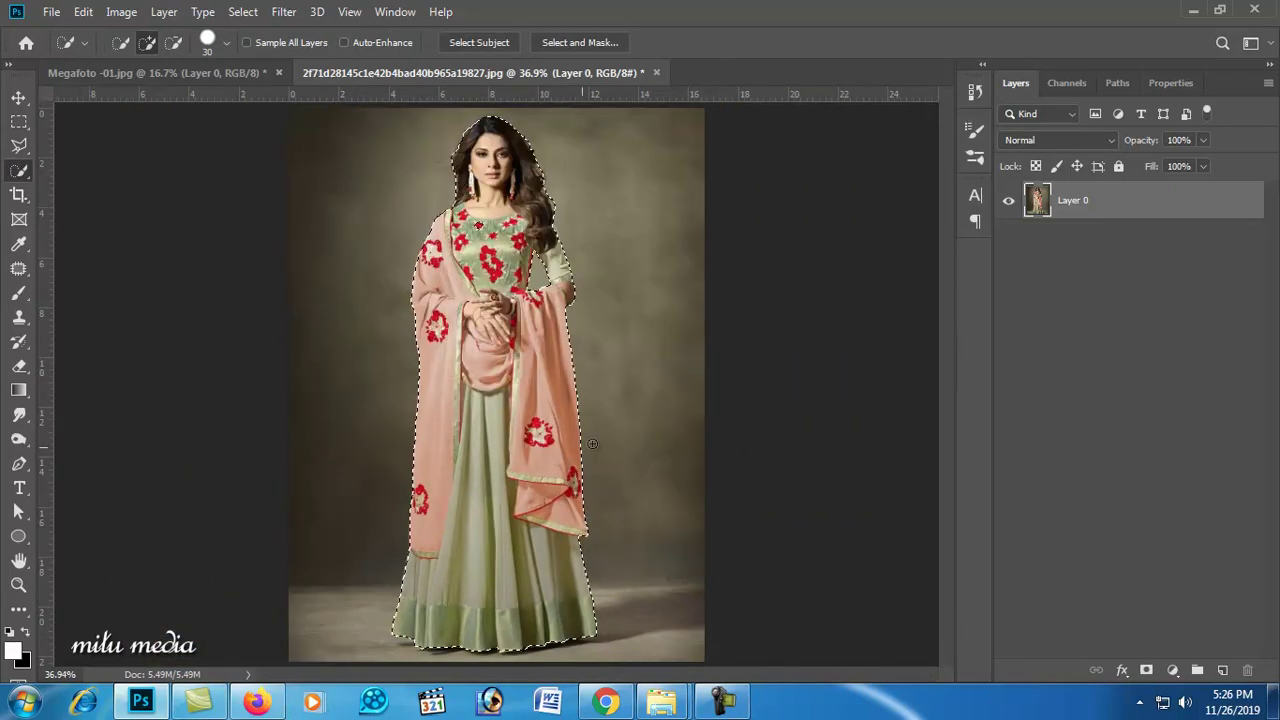
{"action": "key", "text": "ctrl+j"}
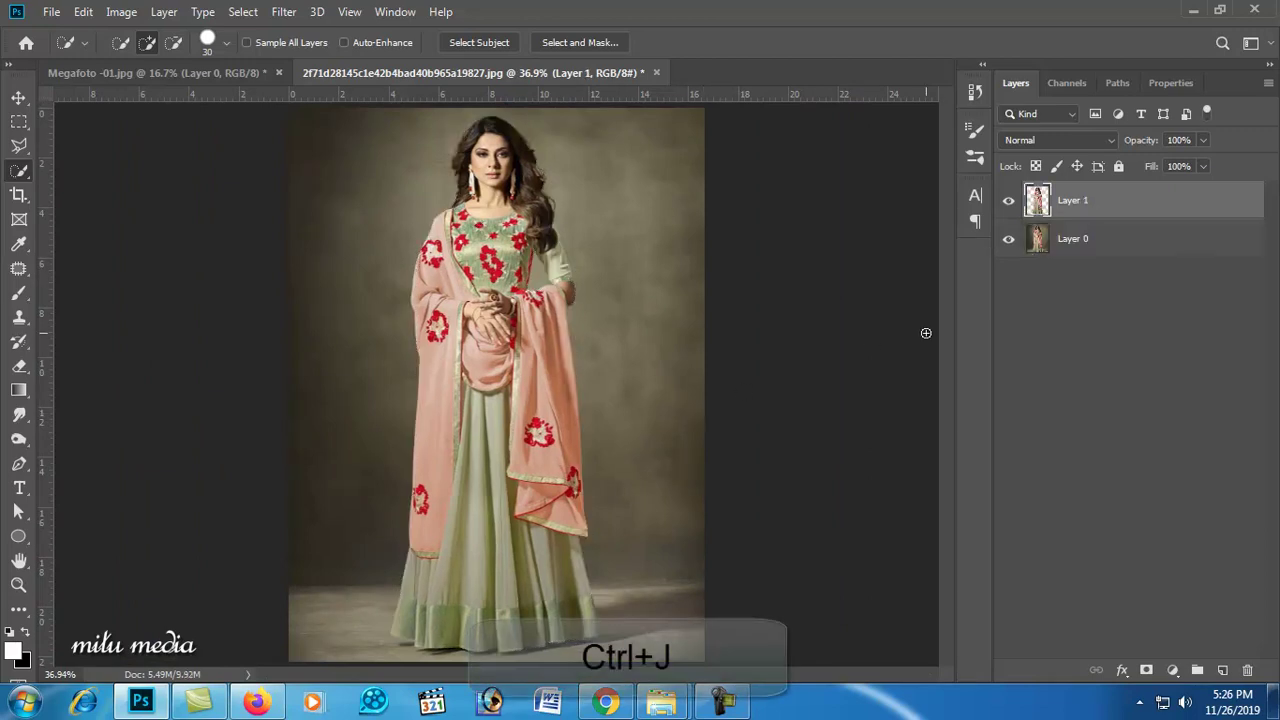
Step: Check the cut-out, then copy the entire Megafoto background image
{"action": "left_click", "coordinate": [1007, 241]}
{"action": "left_click", "coordinate": [1007, 241]}
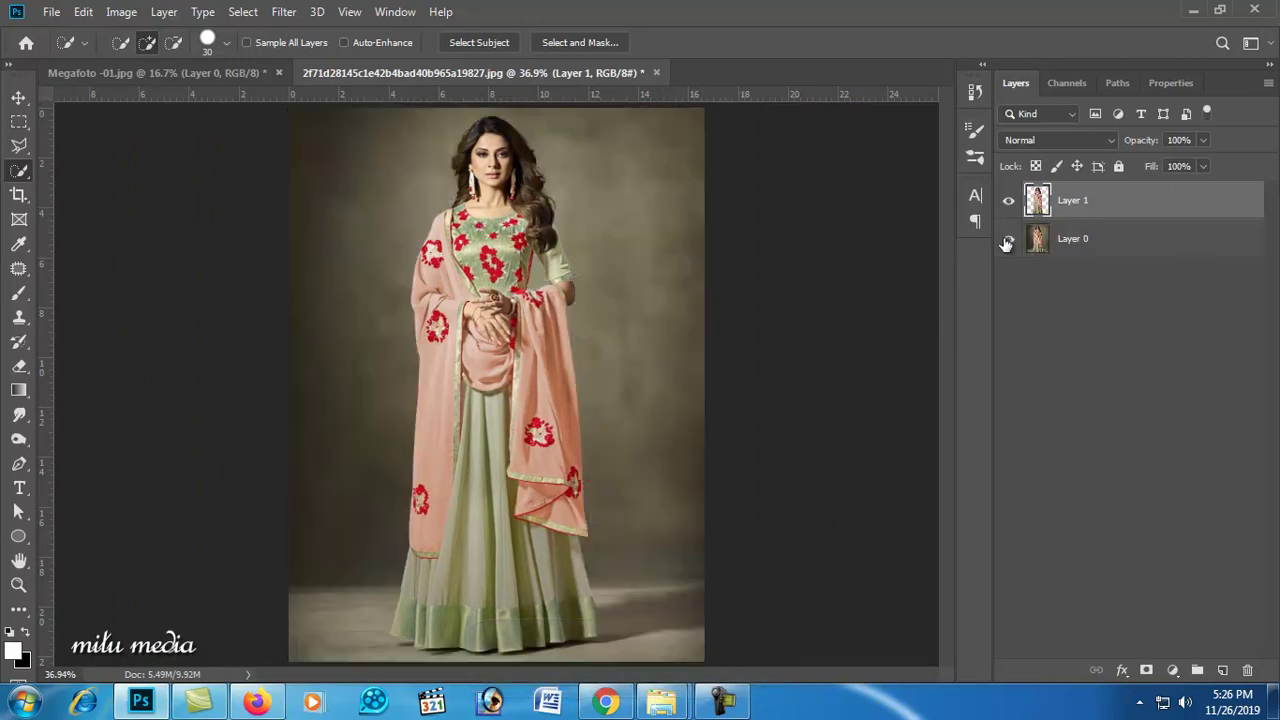
{"action": "left_click", "coordinate": [200, 73]}
{"action": "key", "text": "ctrl+a"}
{"action": "key", "text": "ctrl+c"}
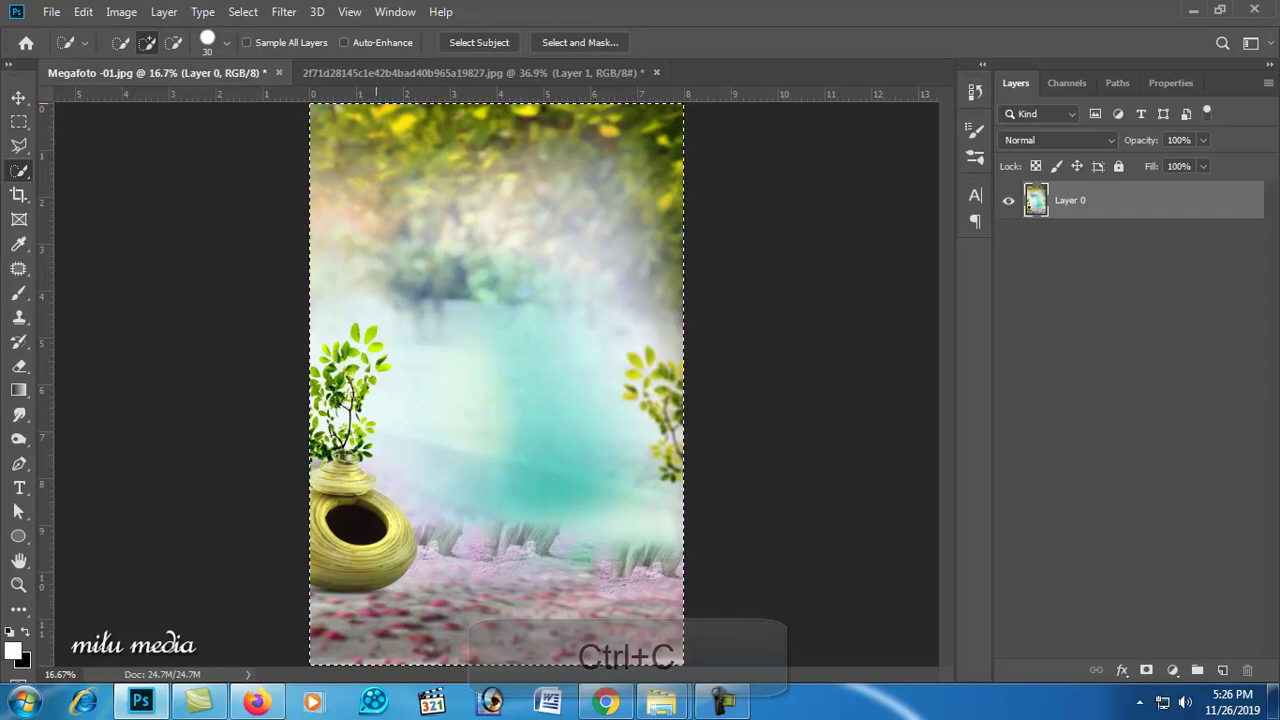
Step: Paste the background into the woman's photo as Layer 2 beneath Layer 1
{"action": "left_click", "coordinate": [372, 72]}
{"action": "key", "text": "ctrl+v"}
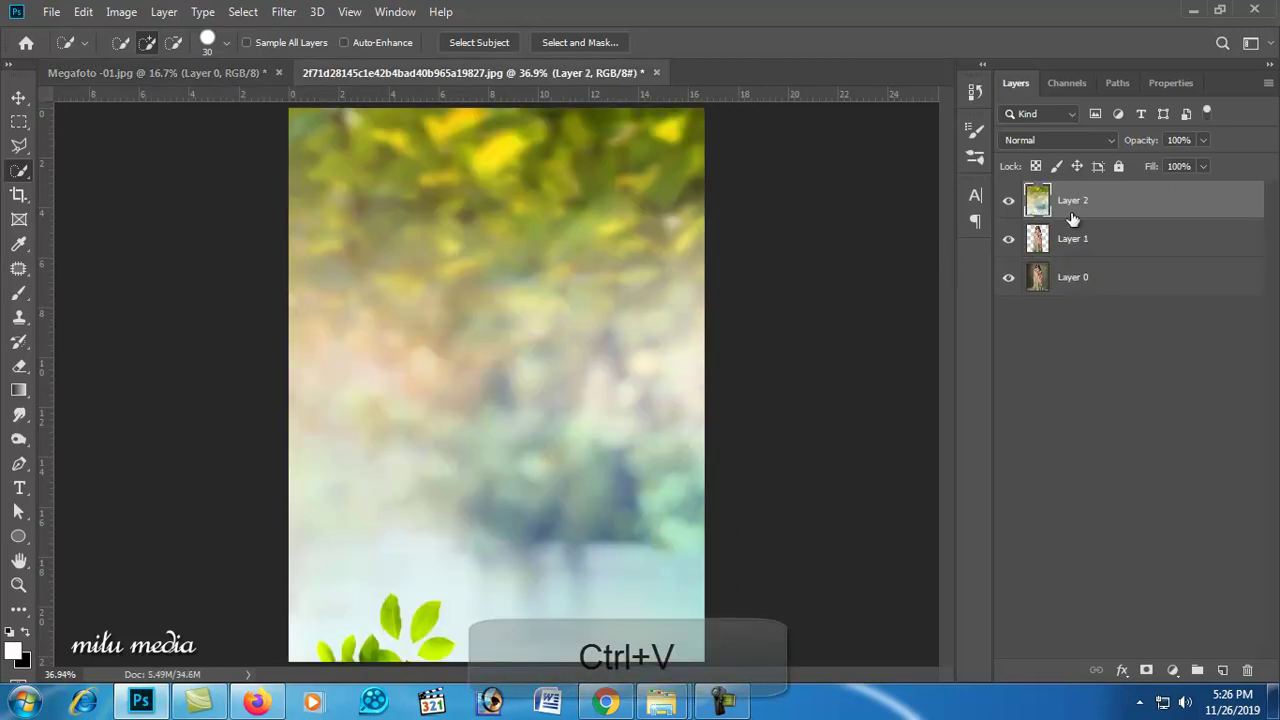
{"action": "left_click_drag", "start_coordinate": [1070, 203], "coordinate": [1072, 253]}
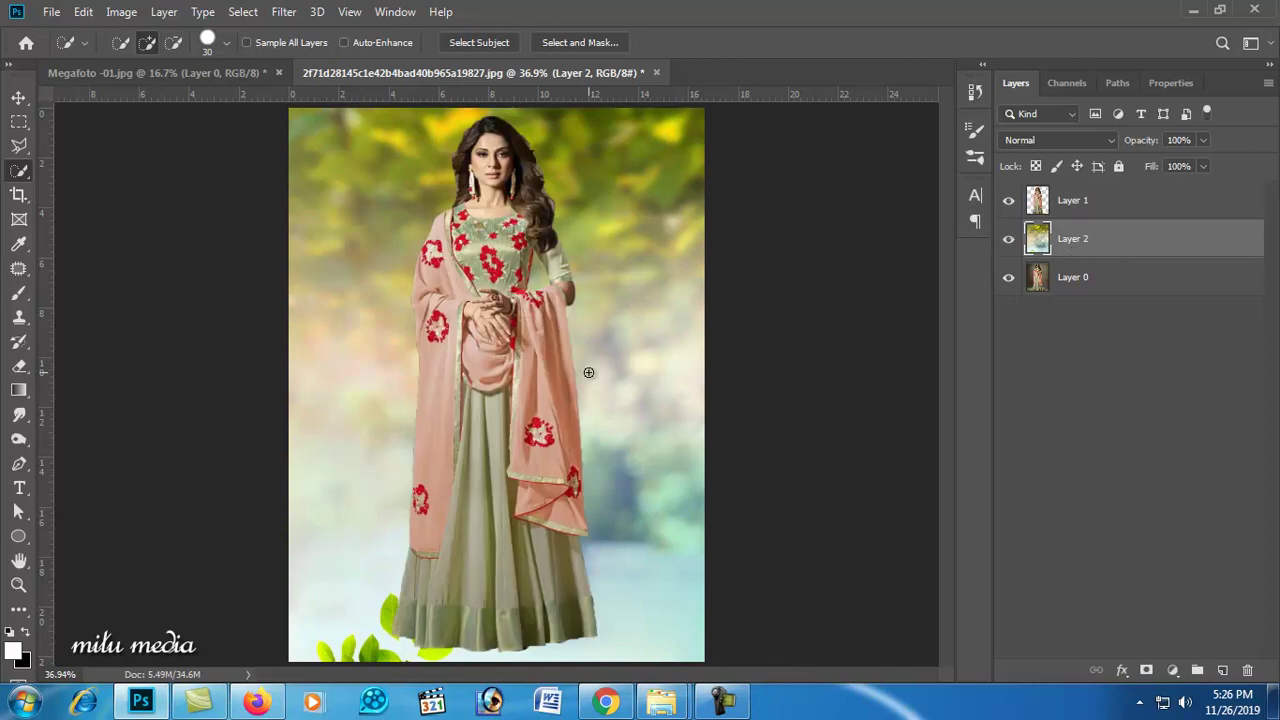
{"action": "scroll", "coordinate": [591, 372], "scroll_direction": "down", "scroll_amount": 2}
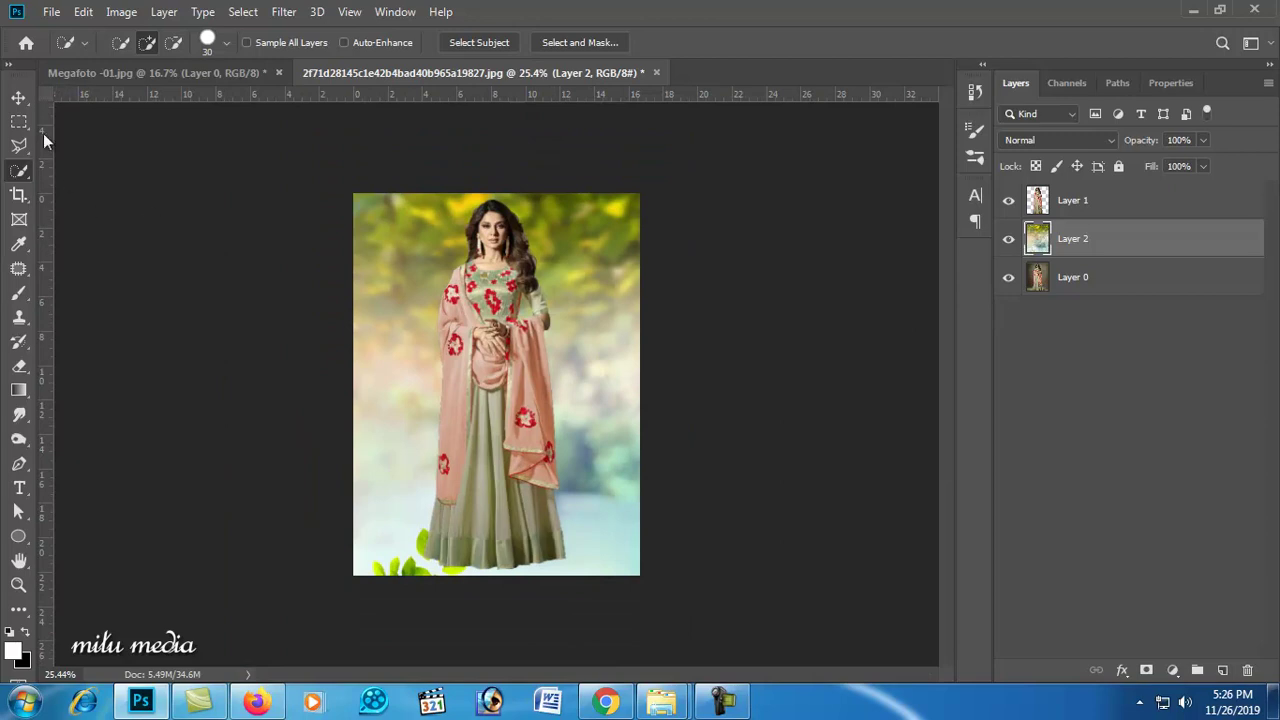
Step: Select the background Layer 2 with the Move tool and scale it down to about half size
{"action": "left_click", "coordinate": [19, 98]}
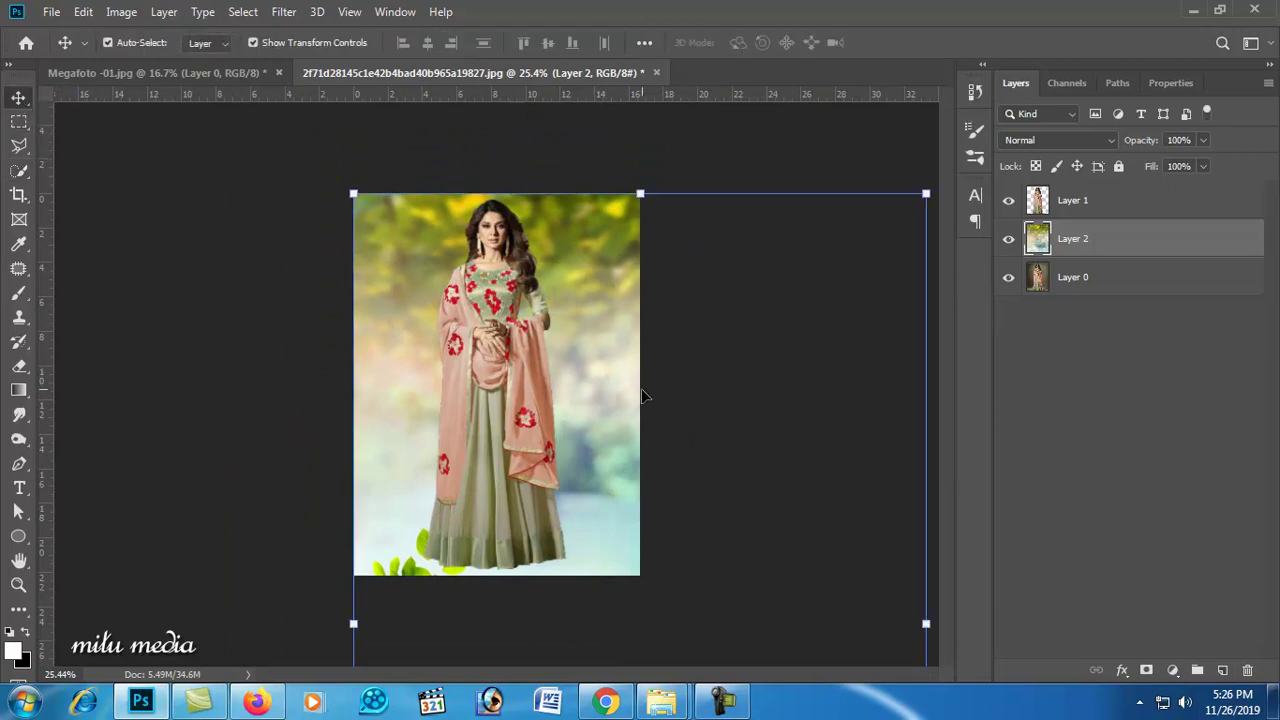
{"action": "scroll", "coordinate": [643, 397], "scroll_direction": "up", "scroll_amount": 2}
{"action": "scroll", "coordinate": [597, 354], "scroll_direction": "down", "scroll_amount": 3}
{"action": "scroll", "coordinate": [592, 365], "scroll_direction": "down", "scroll_amount": 2}
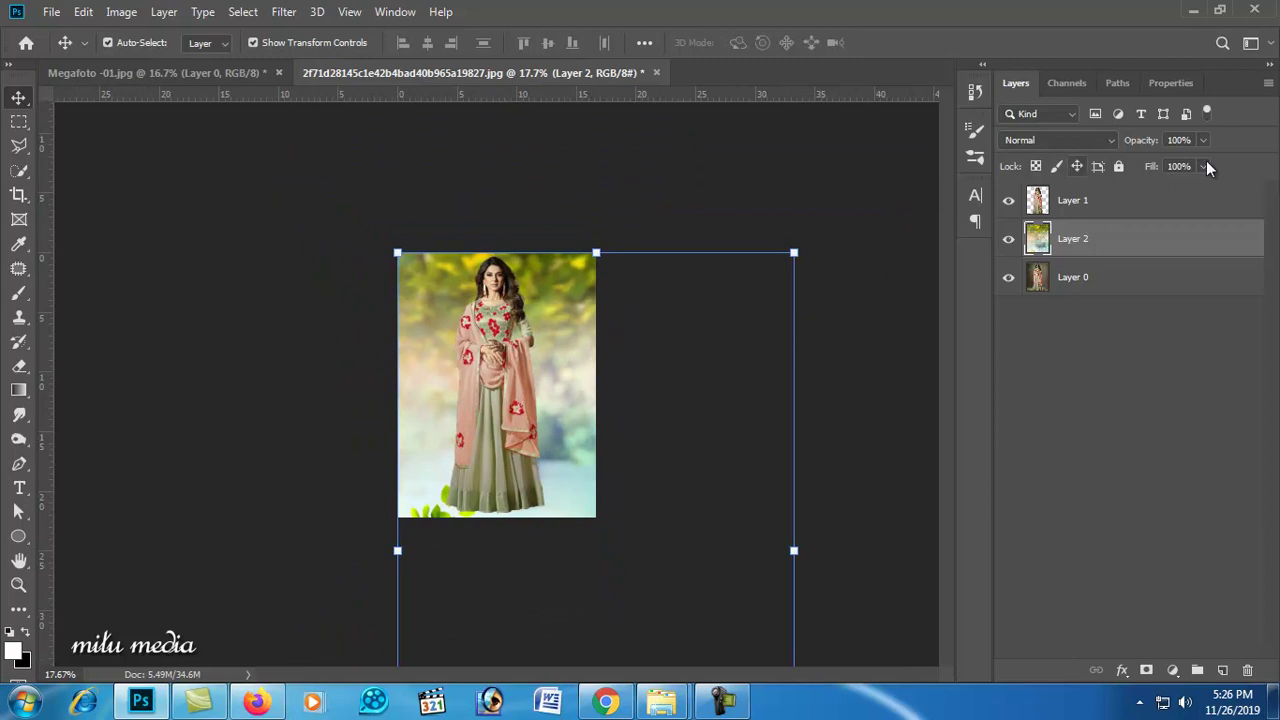
{"action": "left_click", "coordinate": [757, 397]}
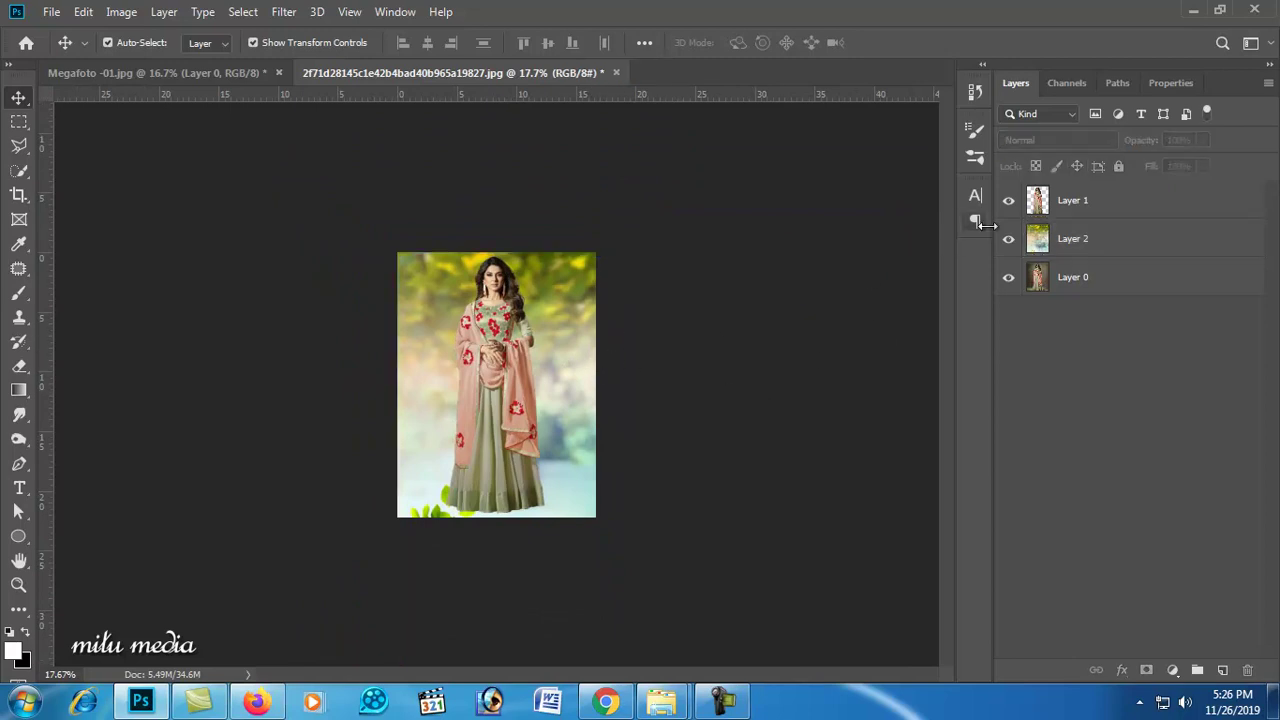
{"action": "left_click", "coordinate": [1062, 242]}
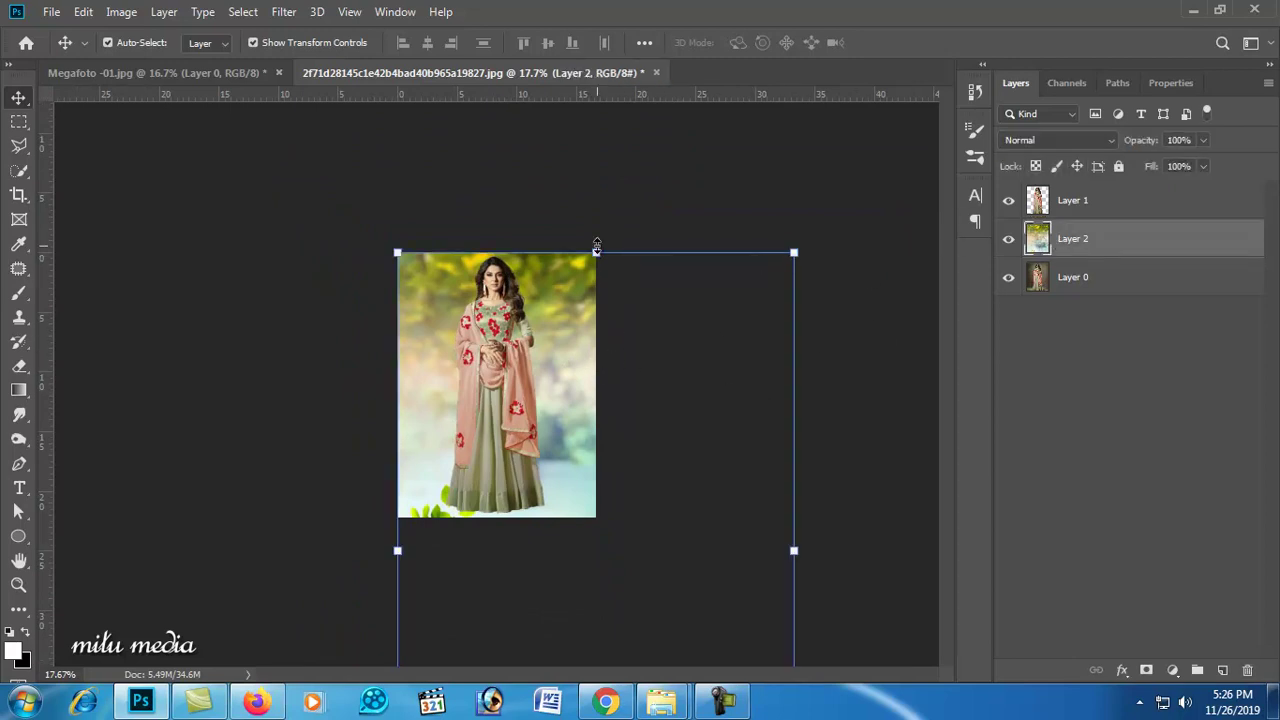
{"action": "mouse_move", "coordinate": [596, 246]}
{"action": "left_mouse_down"}
{"action": "mouse_move", "coordinate": [594, 357]}
{"action": "mouse_move", "coordinate": [526, 274]}
{"action": "mouse_move", "coordinate": [558, 431]}
{"action": "left_mouse_up"}
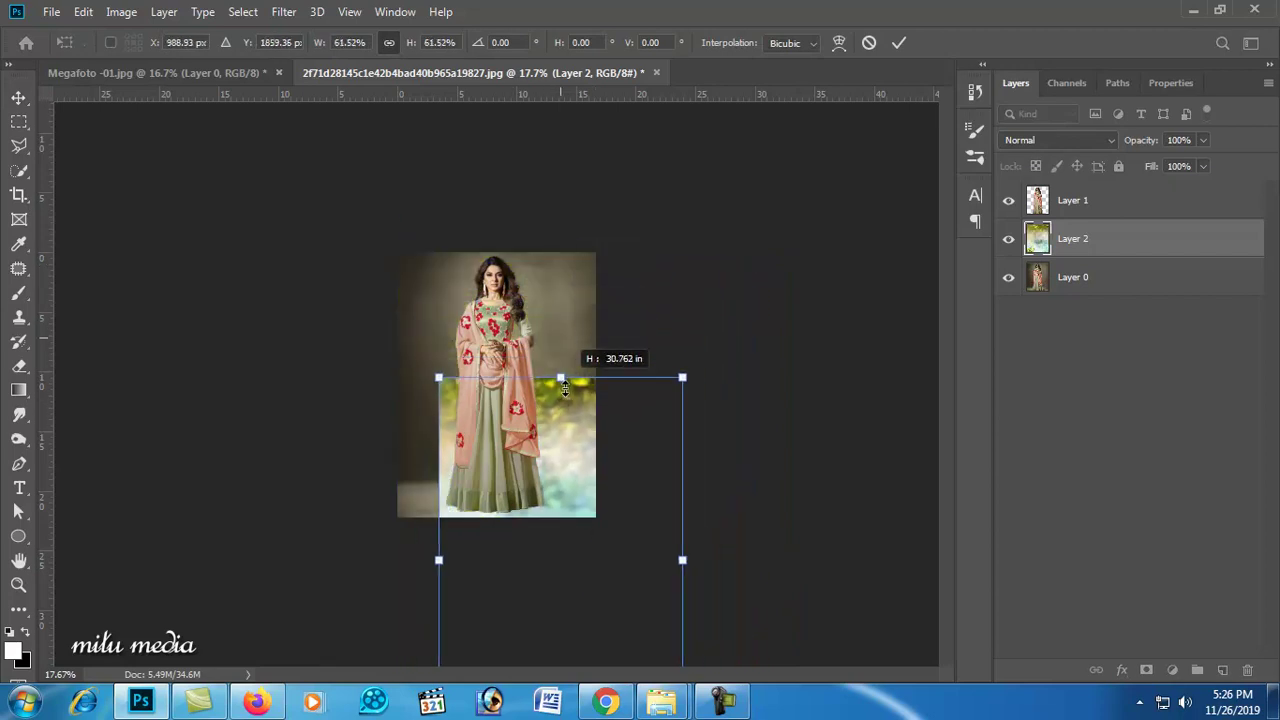
{"action": "mouse_move", "coordinate": [576, 485]}
{"action": "left_mouse_down"}
{"action": "mouse_move", "coordinate": [512, 327]}
{"action": "mouse_move", "coordinate": [515, 255]}
{"action": "left_mouse_up"}
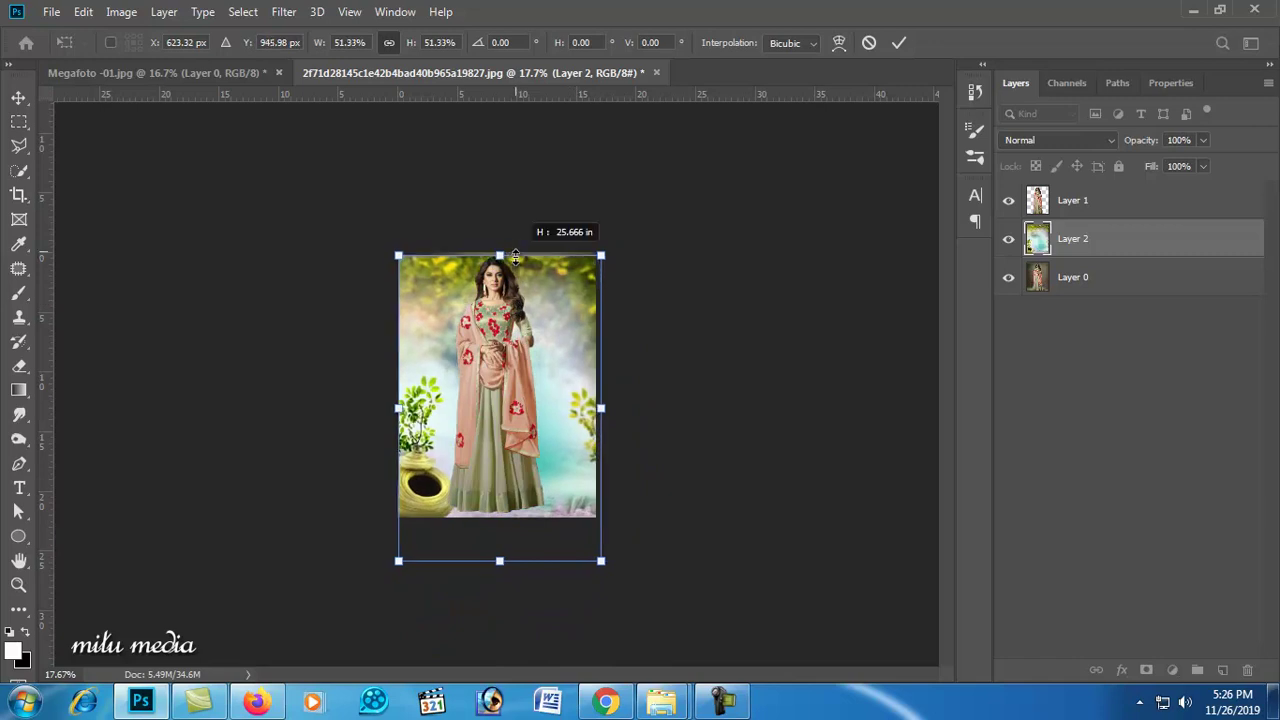
Step: Fine-tune the background's edges so it spans the canvas width and height, and commit
{"action": "left_click_drag", "start_coordinate": [550, 416], "coordinate": [550, 440]}
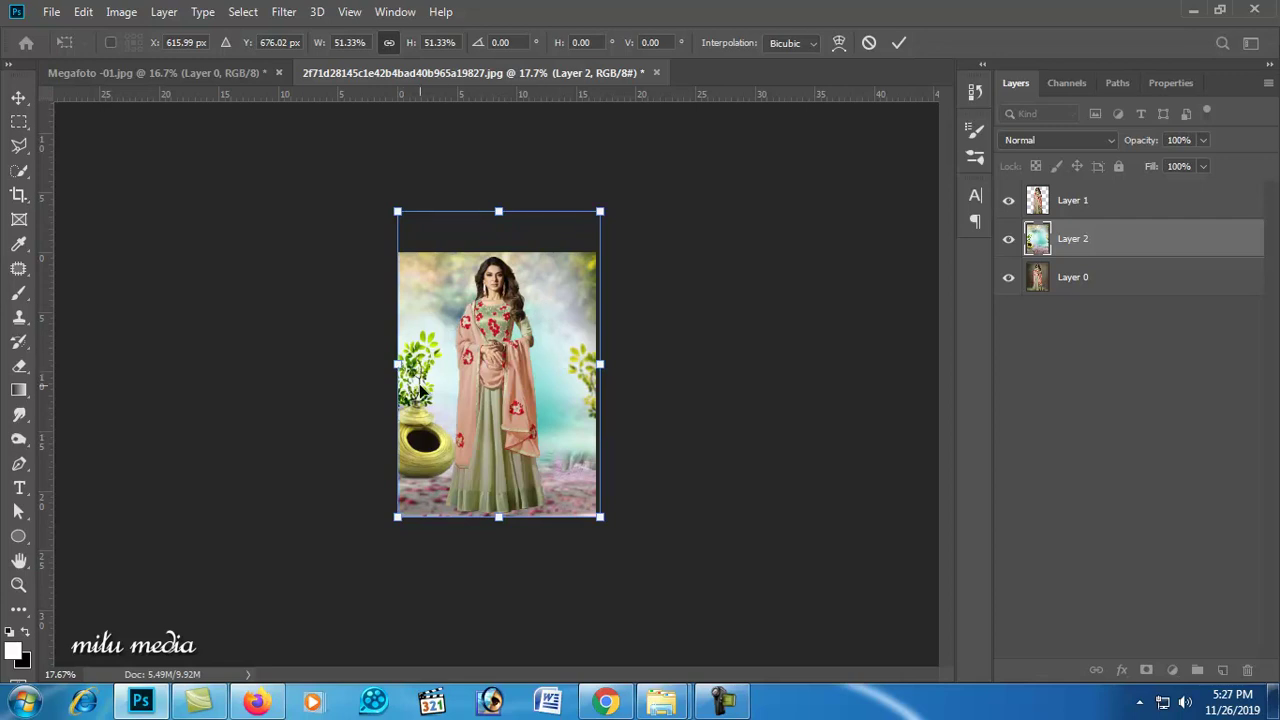
{"action": "left_click_drag", "start_coordinate": [499, 212], "coordinate": [502, 250]}
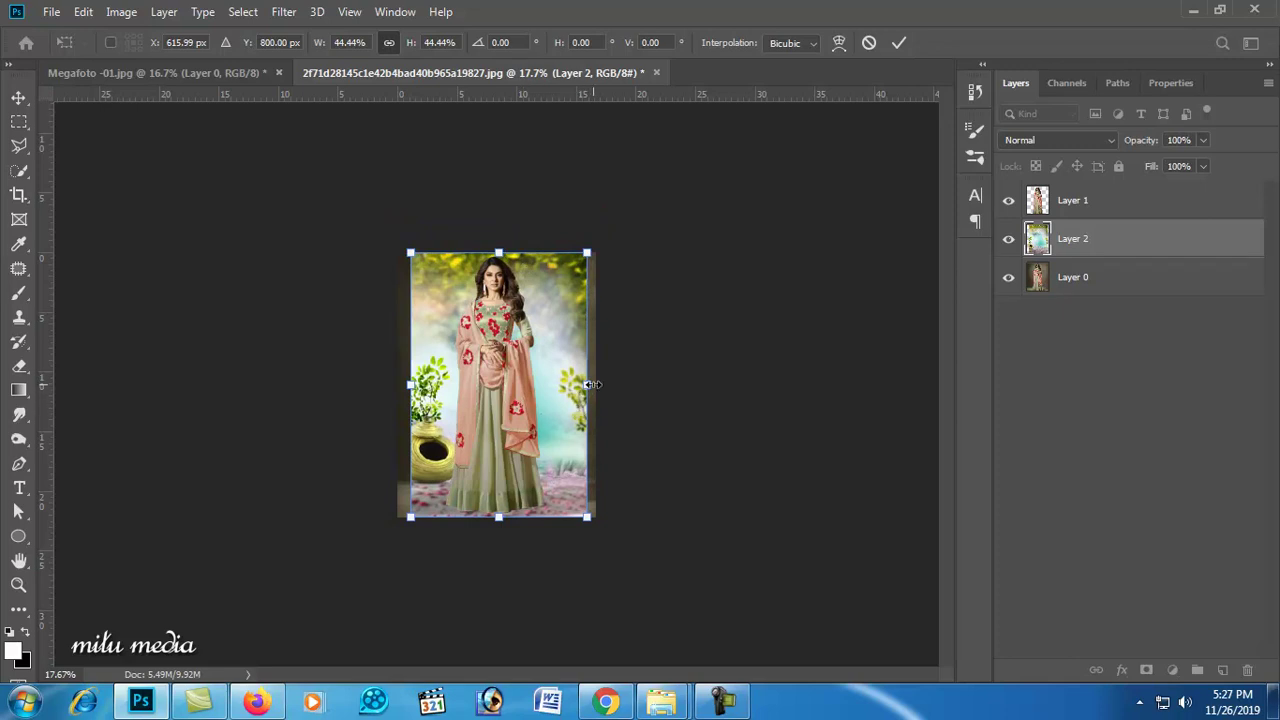
{"action": "left_click_drag", "start_coordinate": [592, 384], "coordinate": [600, 385]}
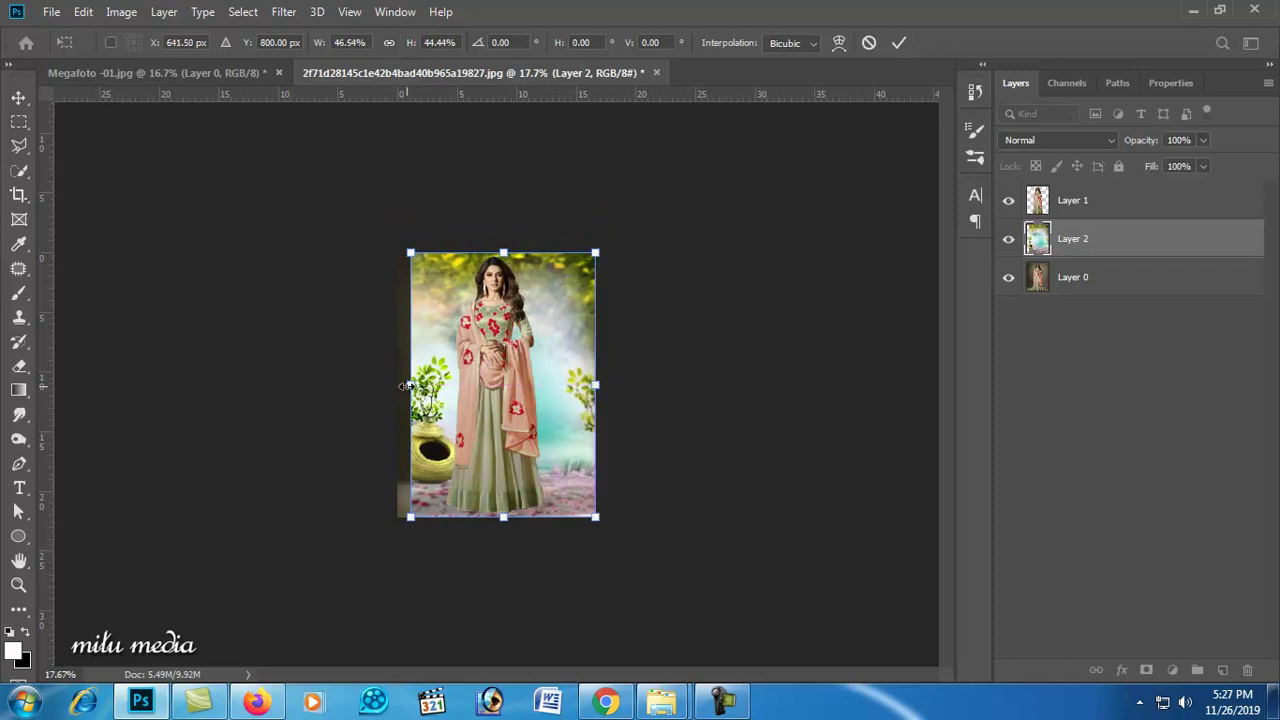
{"action": "left_click_drag", "start_coordinate": [404, 386], "coordinate": [391, 386]}
{"action": "key", "text": "Return"}
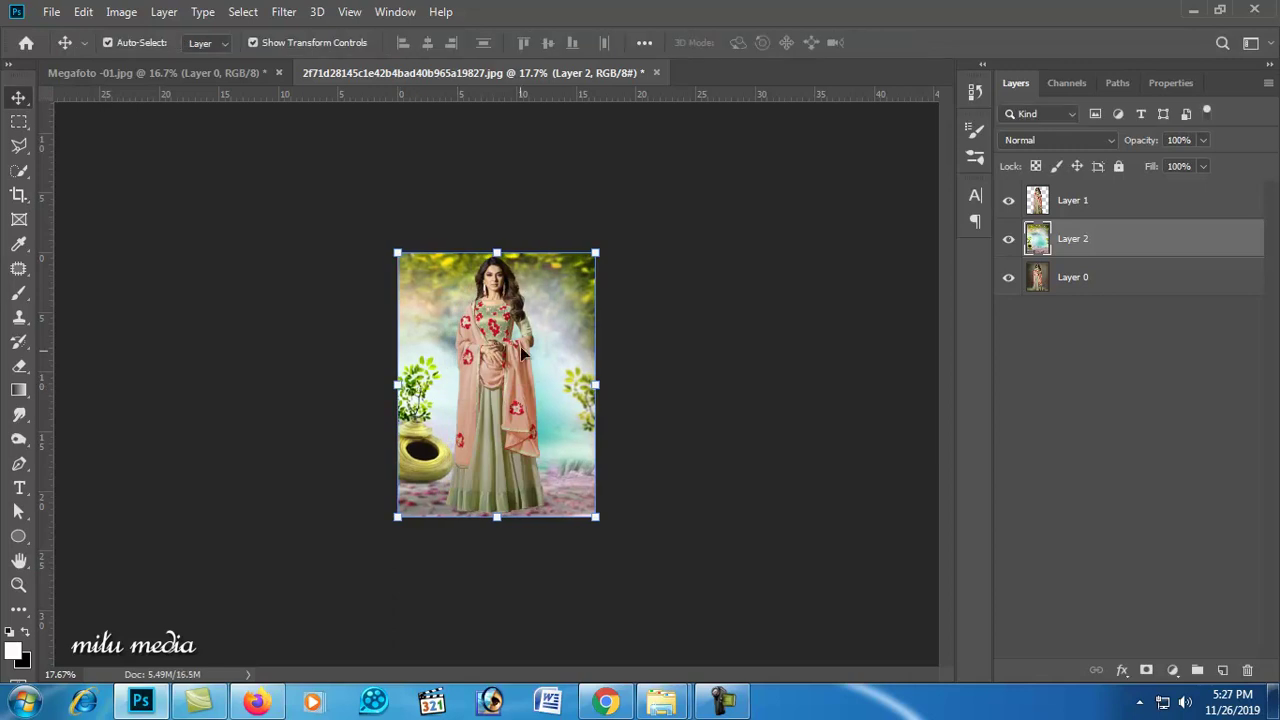
{"action": "left_click_drag", "start_coordinate": [497, 241], "coordinate": [497, 229]}
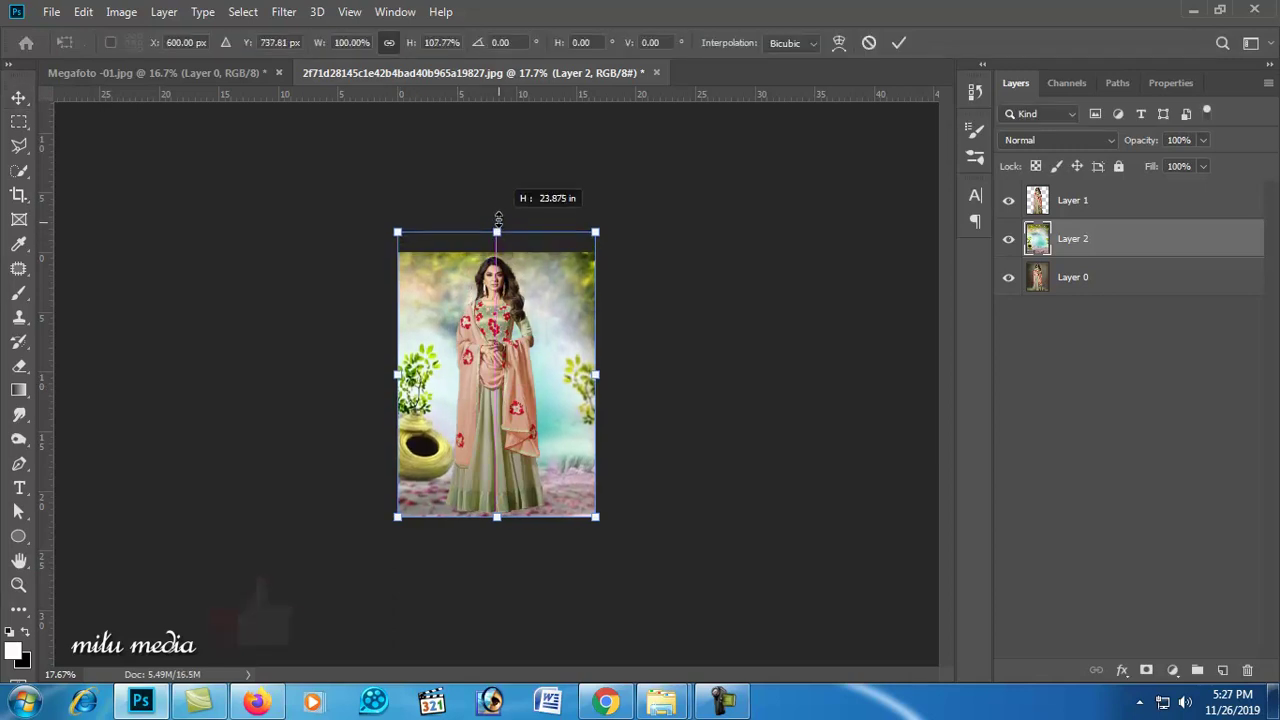
{"action": "key", "text": "Return"}
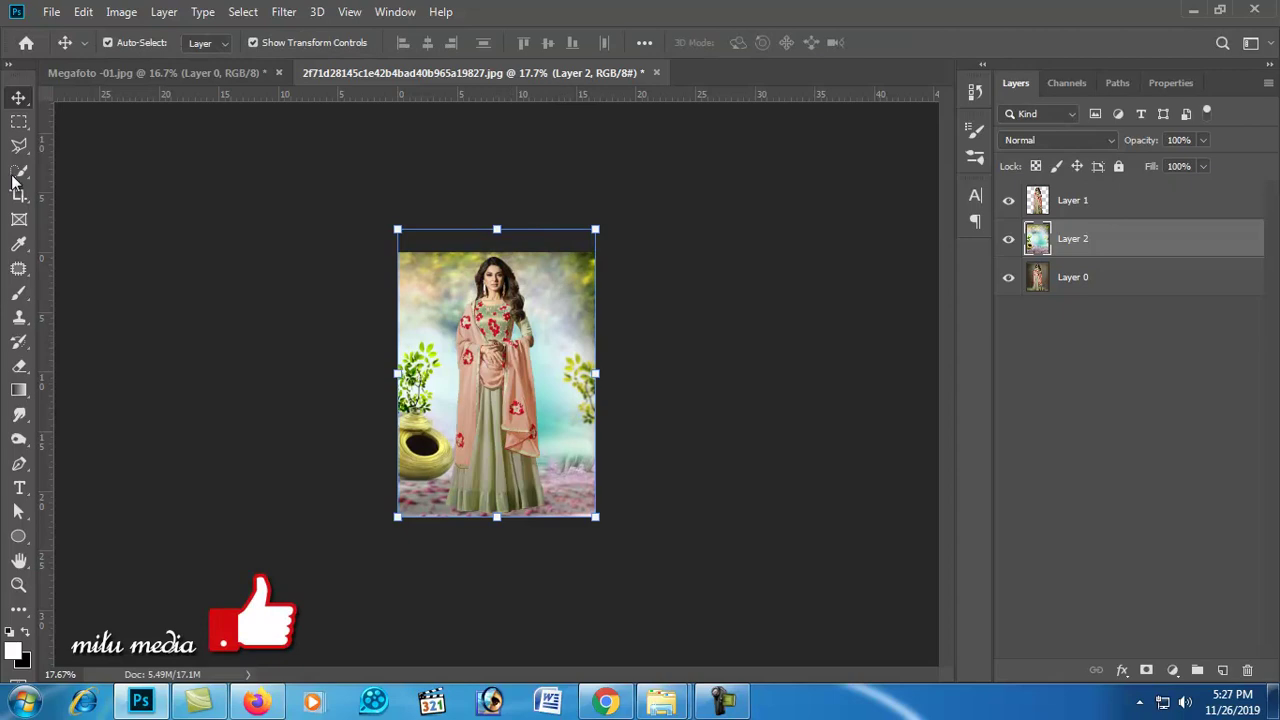
Step: Crop to extend the canvas slightly upward
{"action": "left_click", "coordinate": [19, 195]}
{"action": "left_click_drag", "start_coordinate": [508, 250], "coordinate": [508, 240]}
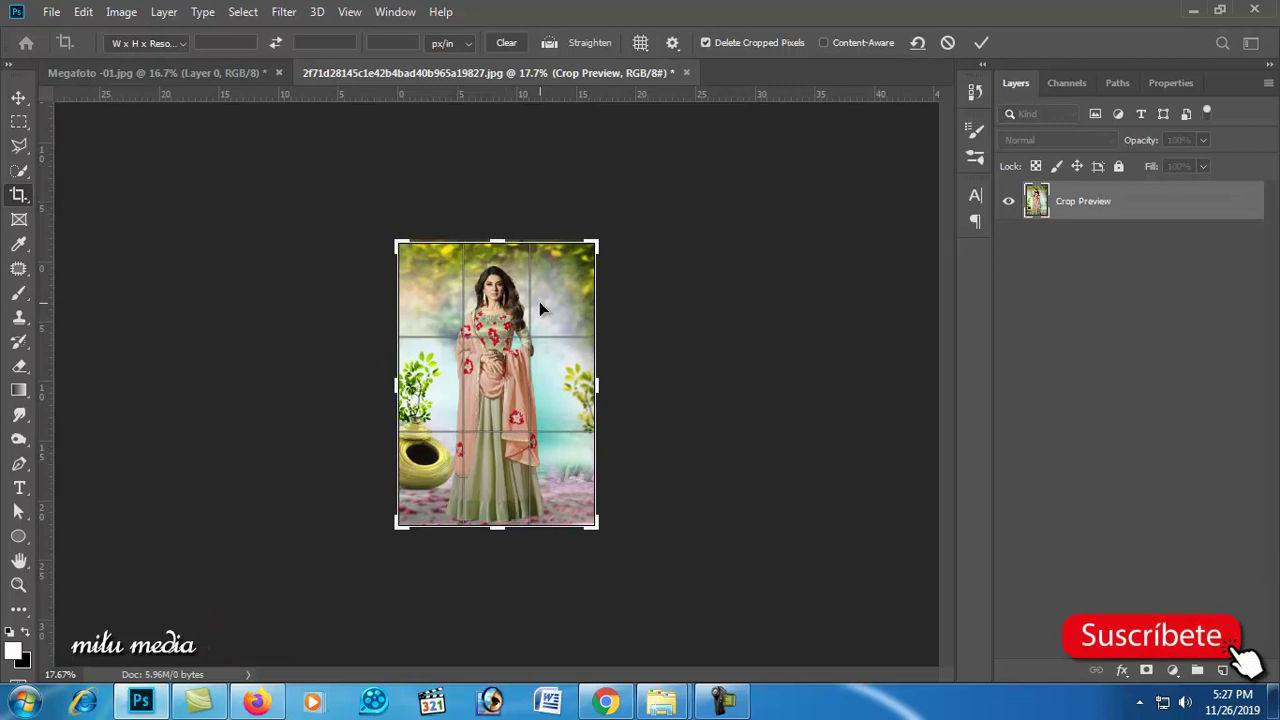
{"action": "key", "text": "Return"}
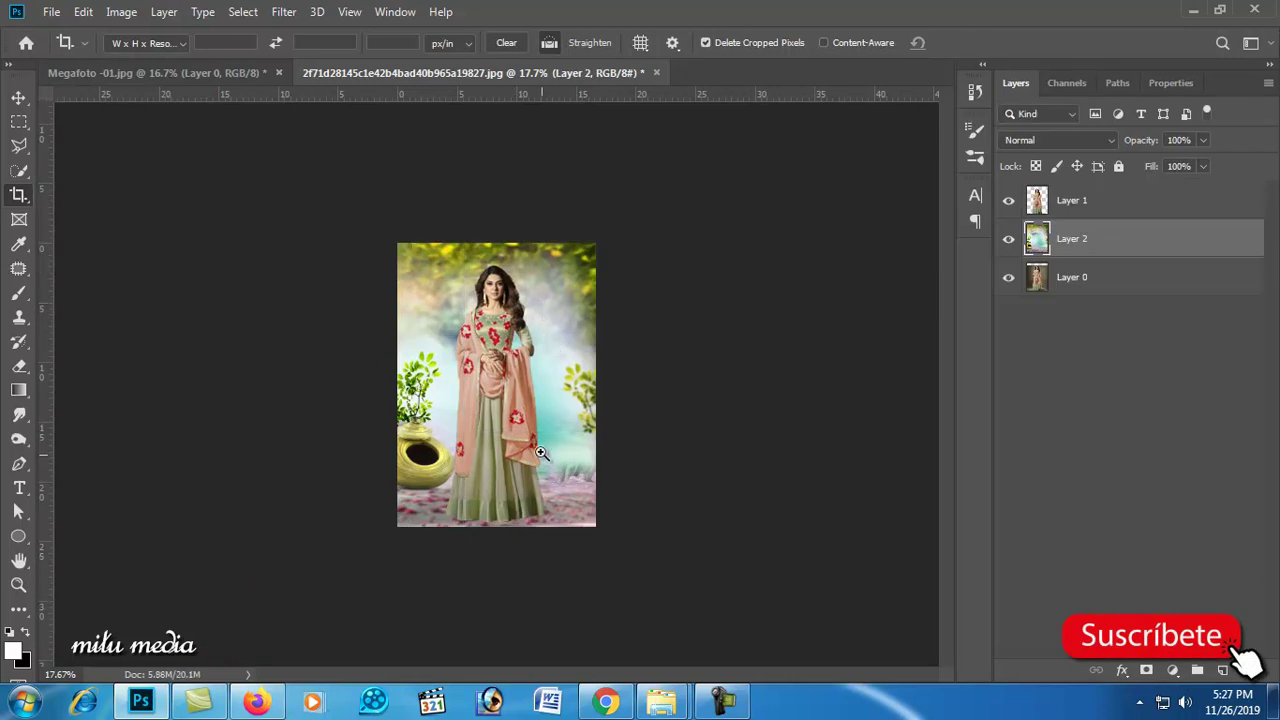
Step: Inspect the woman's face and hair edges up close, then compare with Layer 2 hidden and shown
{"action": "key", "text": "ctrl+plus"}
{"action": "key", "text": "ctrl+plus"}
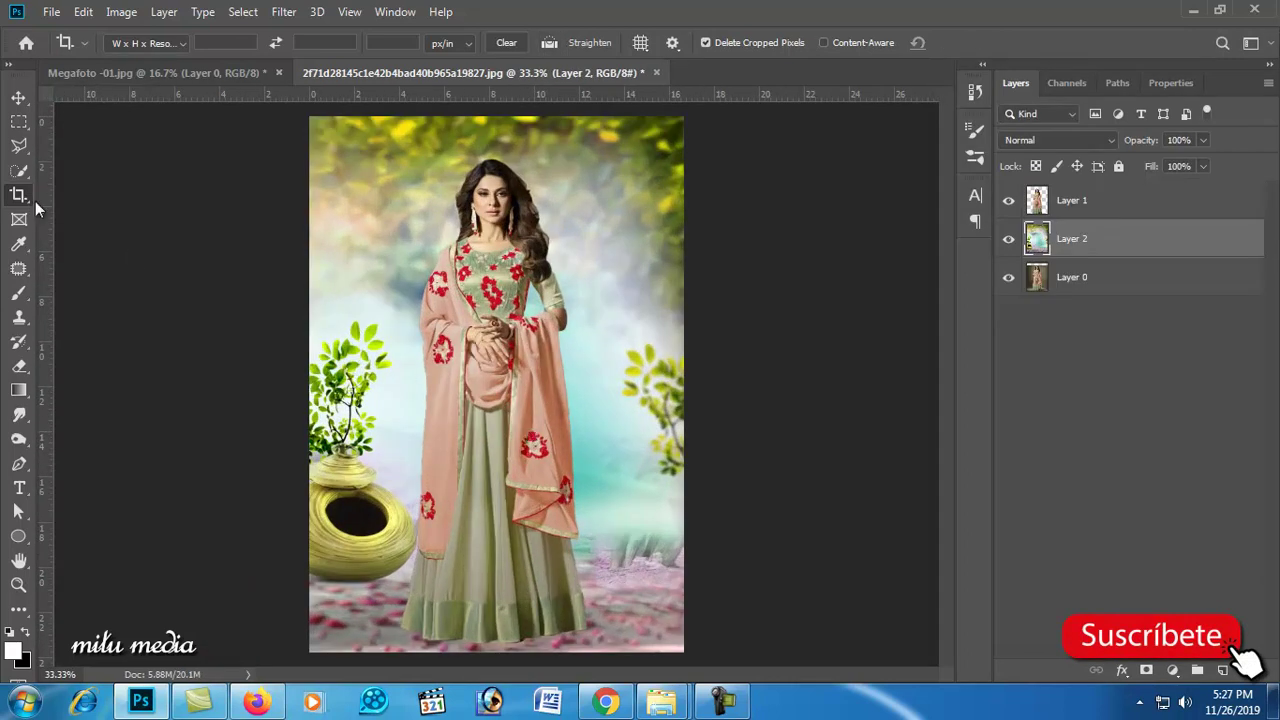
{"action": "left_click", "coordinate": [18, 97]}
{"action": "left_click", "coordinate": [486, 438]}
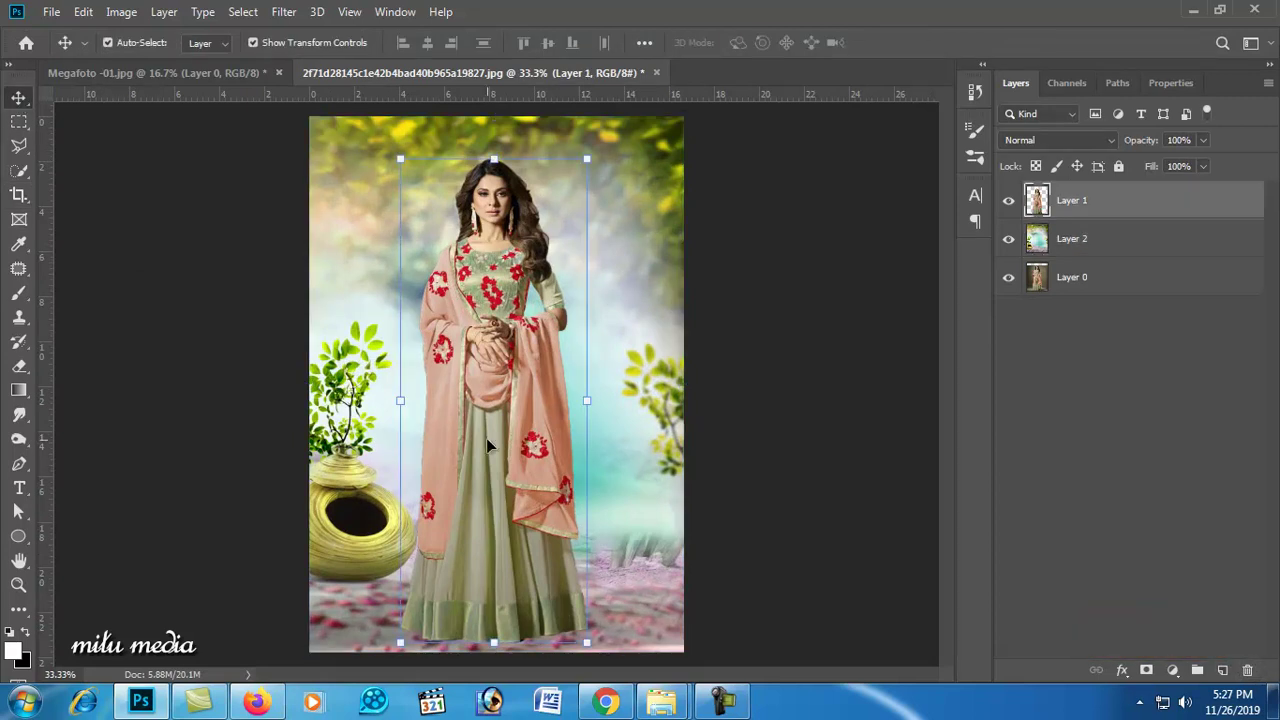
{"action": "left_click", "coordinate": [491, 287], "text": "ctrl"}
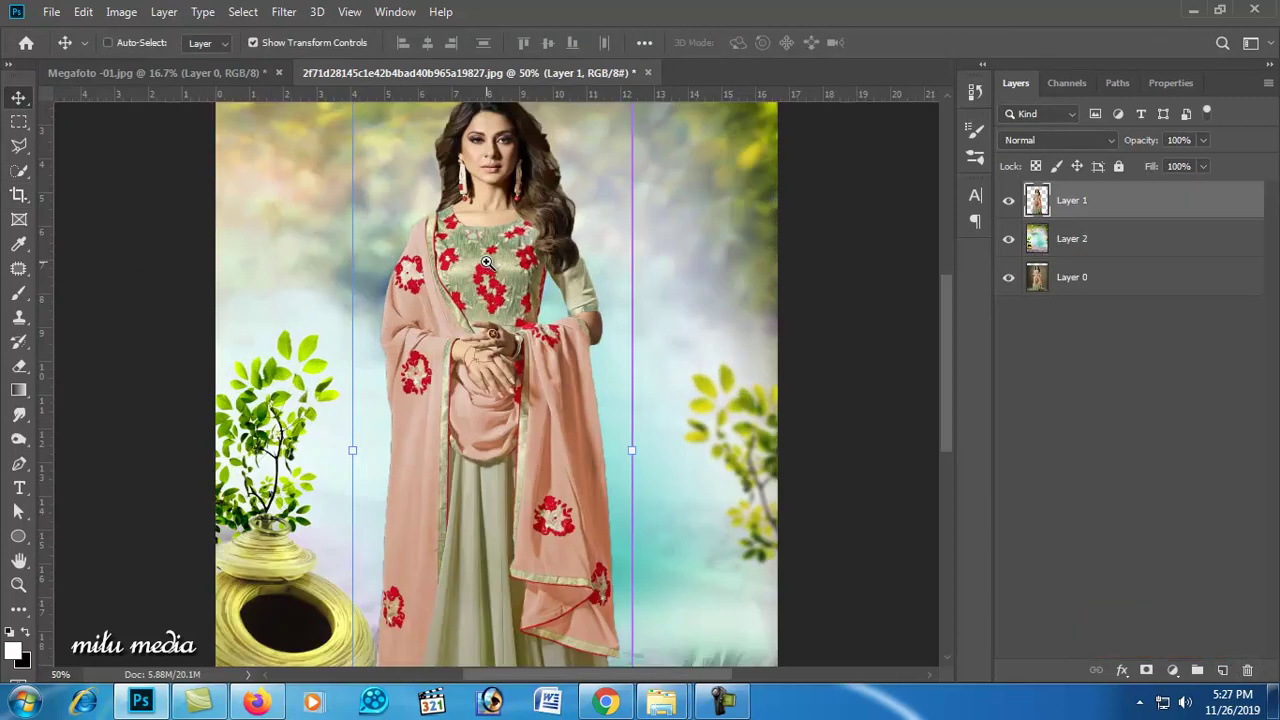
{"action": "left_click", "coordinate": [487, 263], "text": "ctrl"}
{"action": "scroll", "coordinate": [502, 259], "scroll_direction": "up", "scroll_amount": 5}
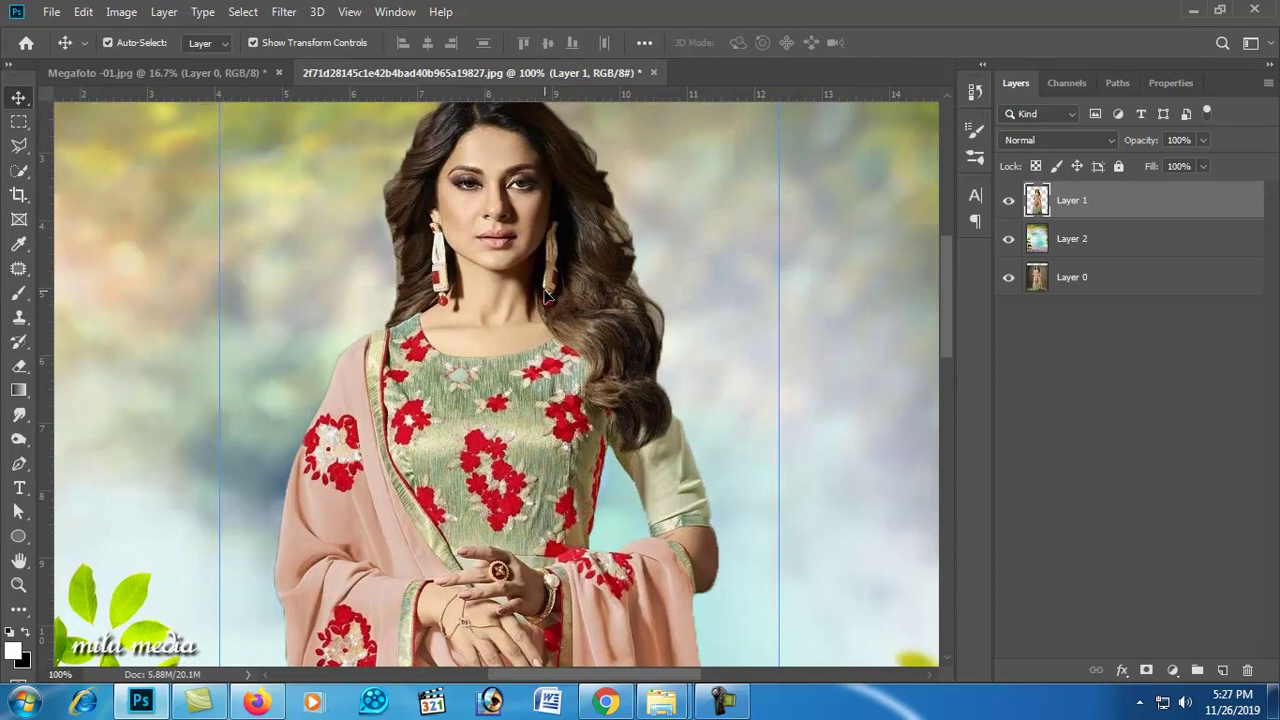
{"action": "left_click", "coordinate": [558, 281], "text": "ctrl"}
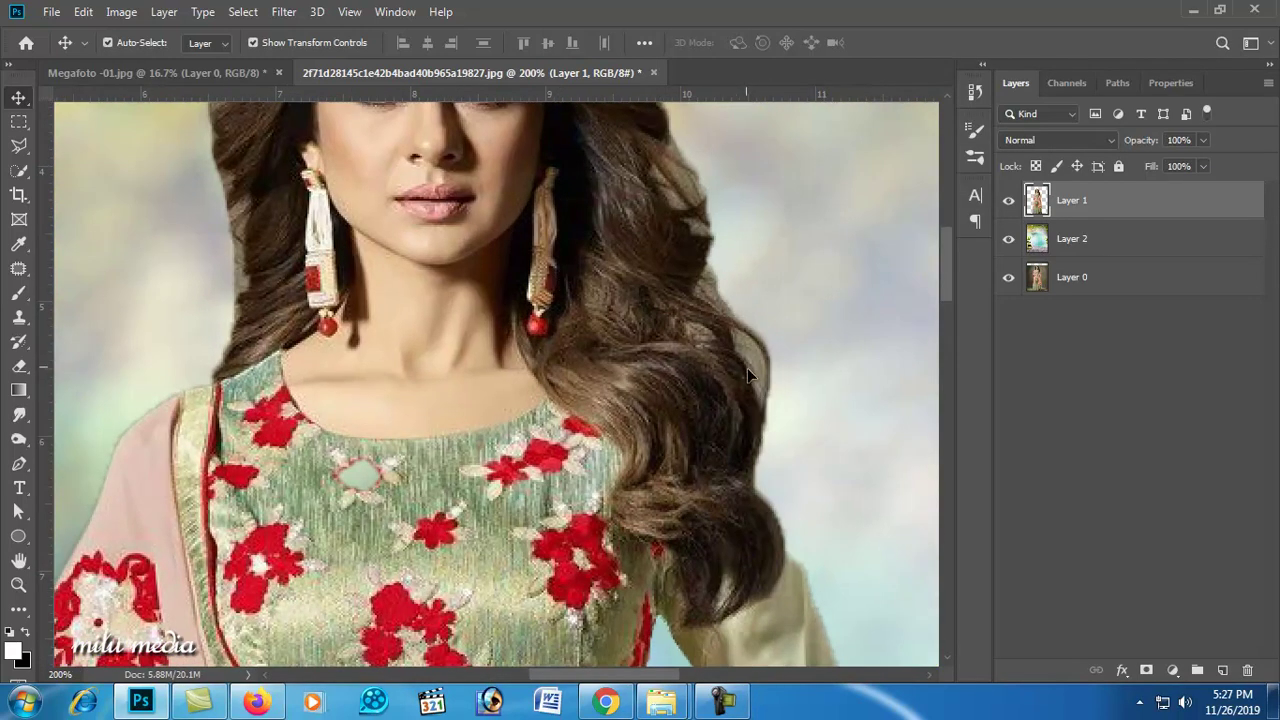
{"action": "key", "text": "ctrl+0"}
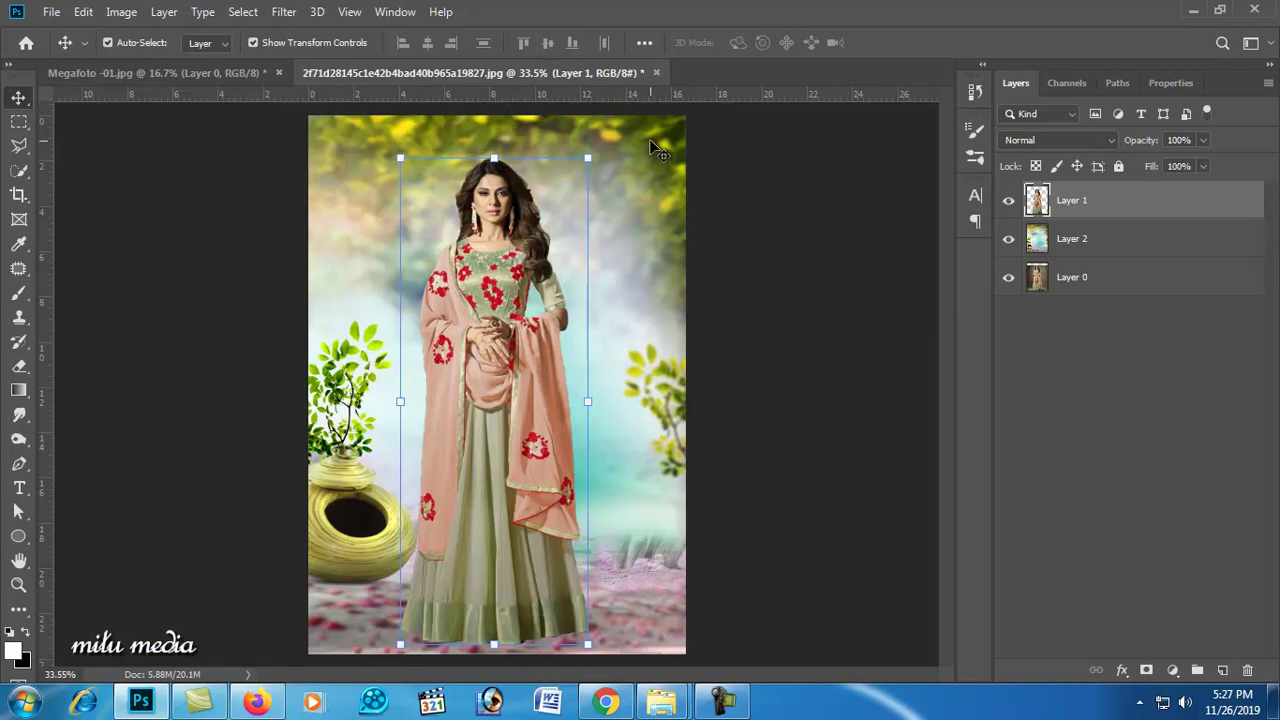
{"action": "left_click", "coordinate": [1040, 242]}
{"action": "left_click", "coordinate": [1008, 240]}
{"action": "left_click", "coordinate": [1009, 242]}
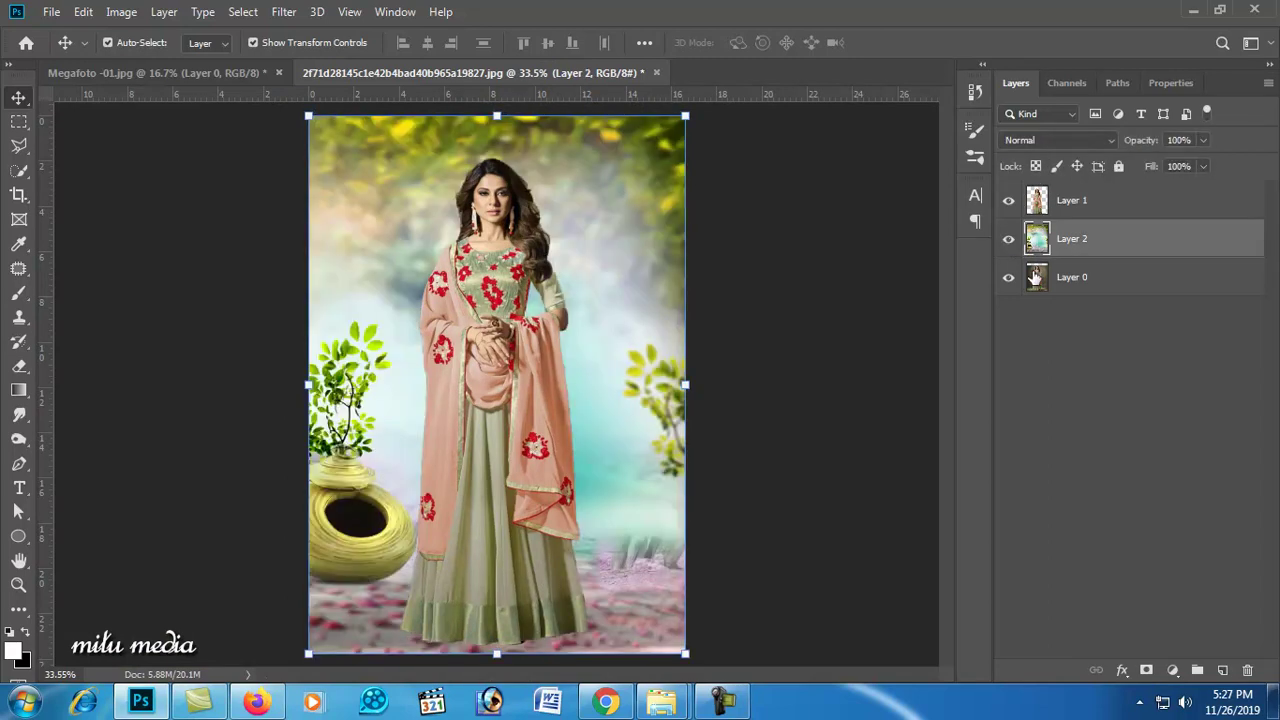
Step: Find the frem 01 folder in Explorer and drag the studio-backdrop image into Photoshop
{"action": "left_click", "coordinate": [1193, 12]}
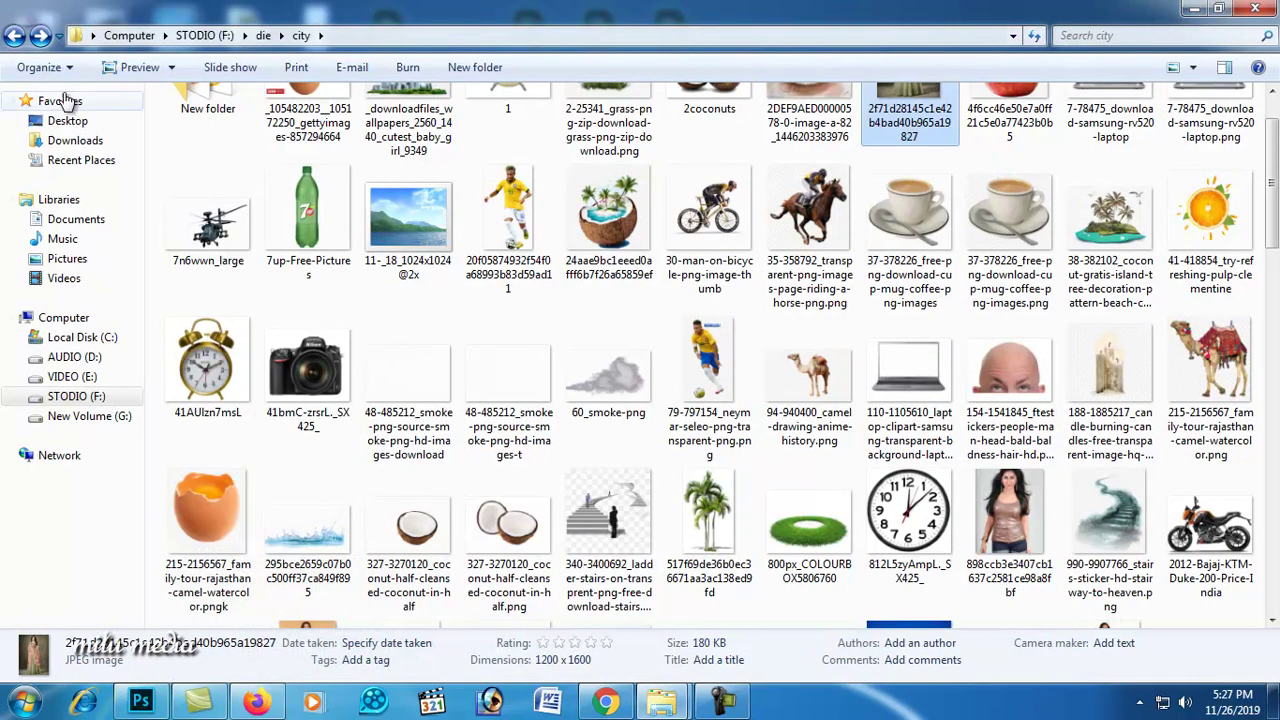
{"action": "left_click", "coordinate": [12, 36]}
{"action": "left_click", "coordinate": [661, 700]}
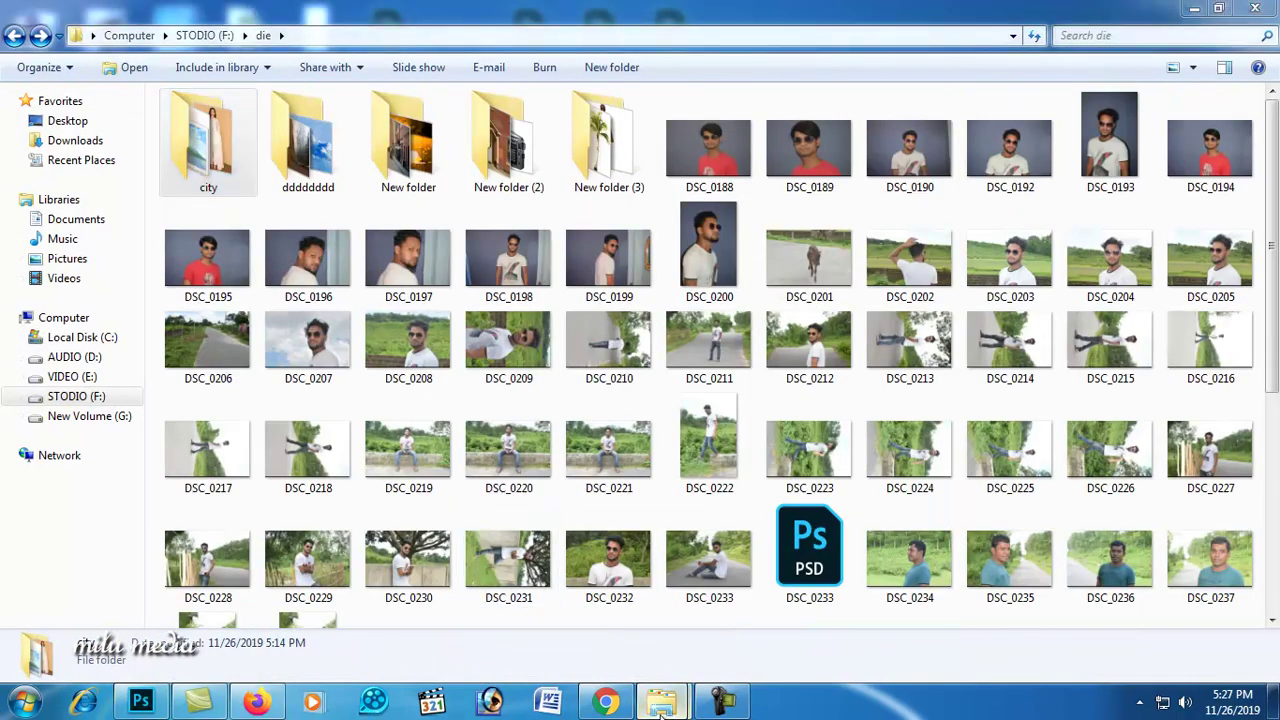
{"action": "left_click", "coordinate": [715, 560]}
{"action": "left_click", "coordinate": [601, 150]}
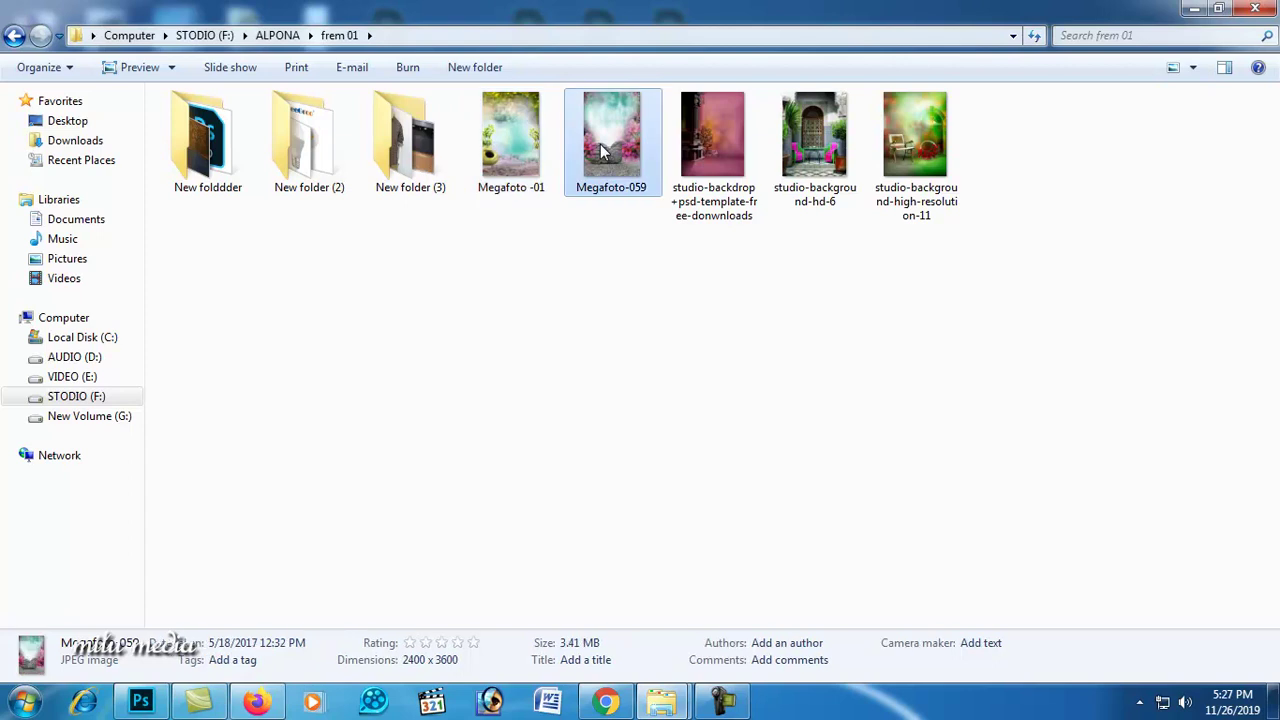
{"action": "mouse_move", "coordinate": [718, 142]}
{"action": "left_mouse_down"}
{"action": "mouse_move", "coordinate": [153, 708]}
{"action": "mouse_move", "coordinate": [279, 488]}
{"action": "left_mouse_up"}
Step: Open the studio-backdrop image and drop it into the woman's document as a new layer
{"action": "left_click_drag", "start_coordinate": [755, 100], "coordinate": [767, 75]}
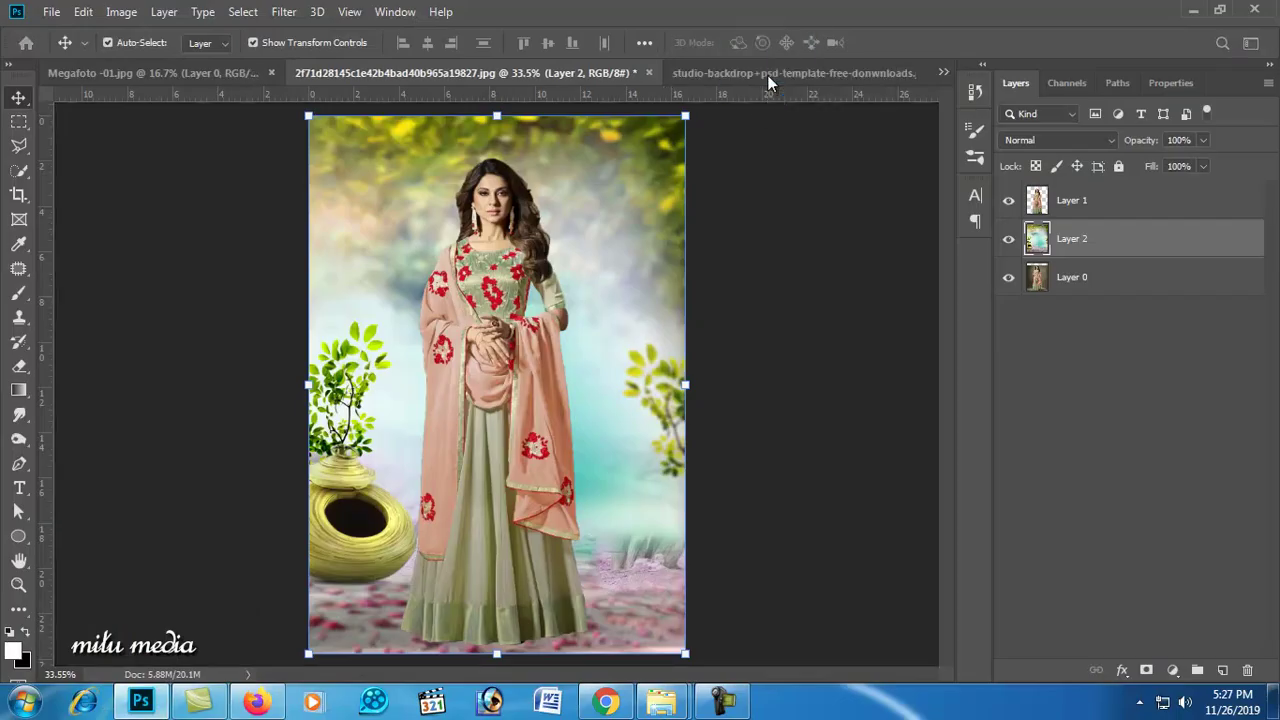
{"action": "key", "text": "ctrl+a"}
{"action": "left_click_drag", "start_coordinate": [660, 192], "coordinate": [406, 65]}
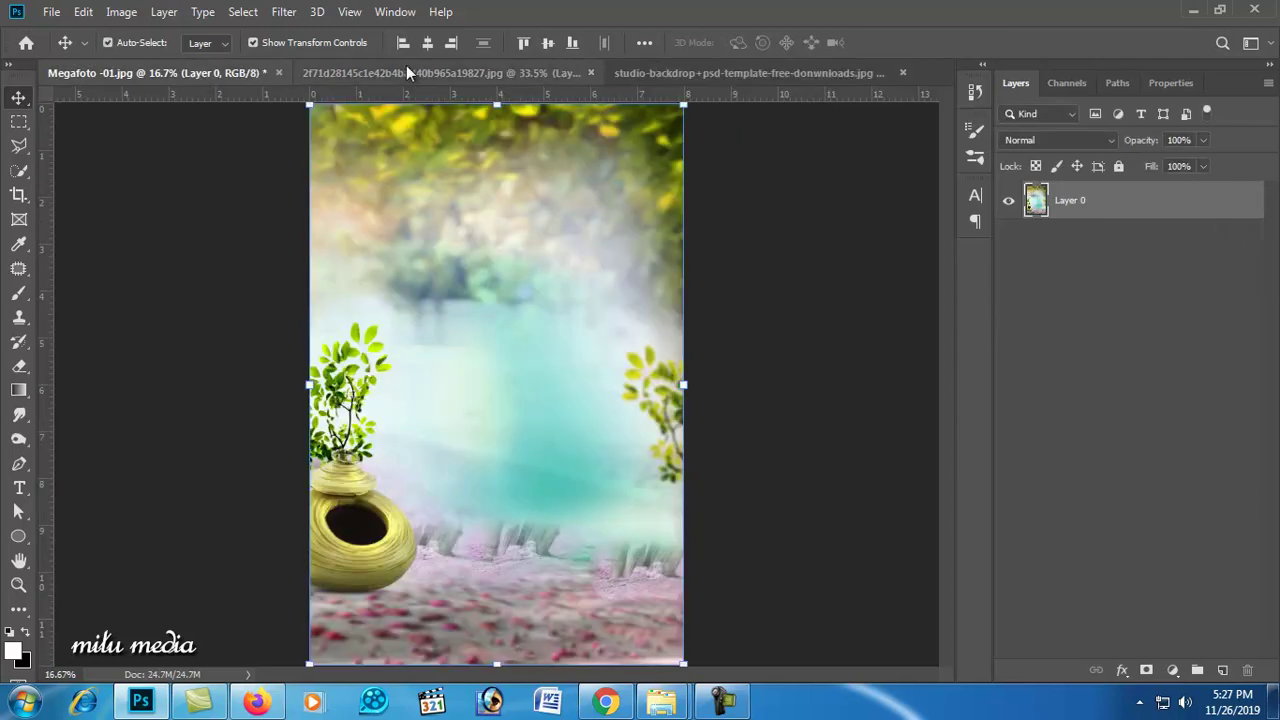
{"action": "left_click_drag", "start_coordinate": [406, 65], "coordinate": [523, 379]}
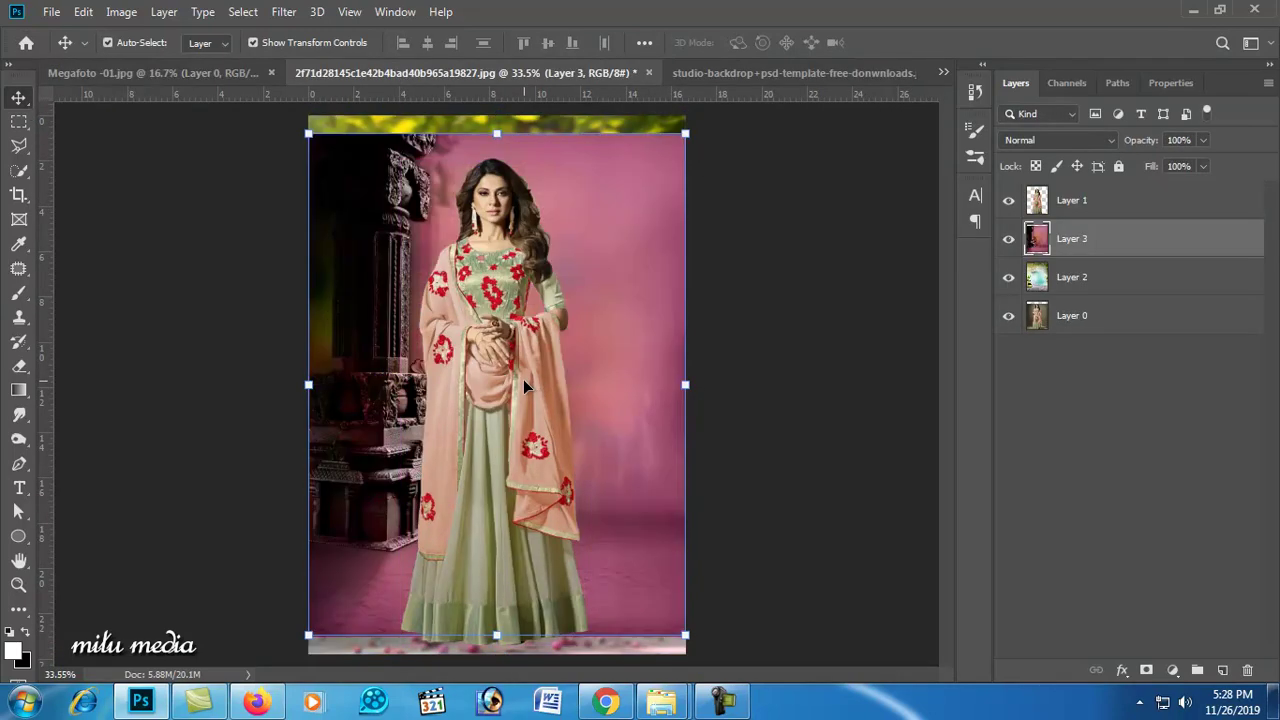
Step: Shift the pink backdrop down and stretch it up to the canvas's top edge
{"action": "left_click_drag", "start_coordinate": [601, 317], "coordinate": [606, 385]}
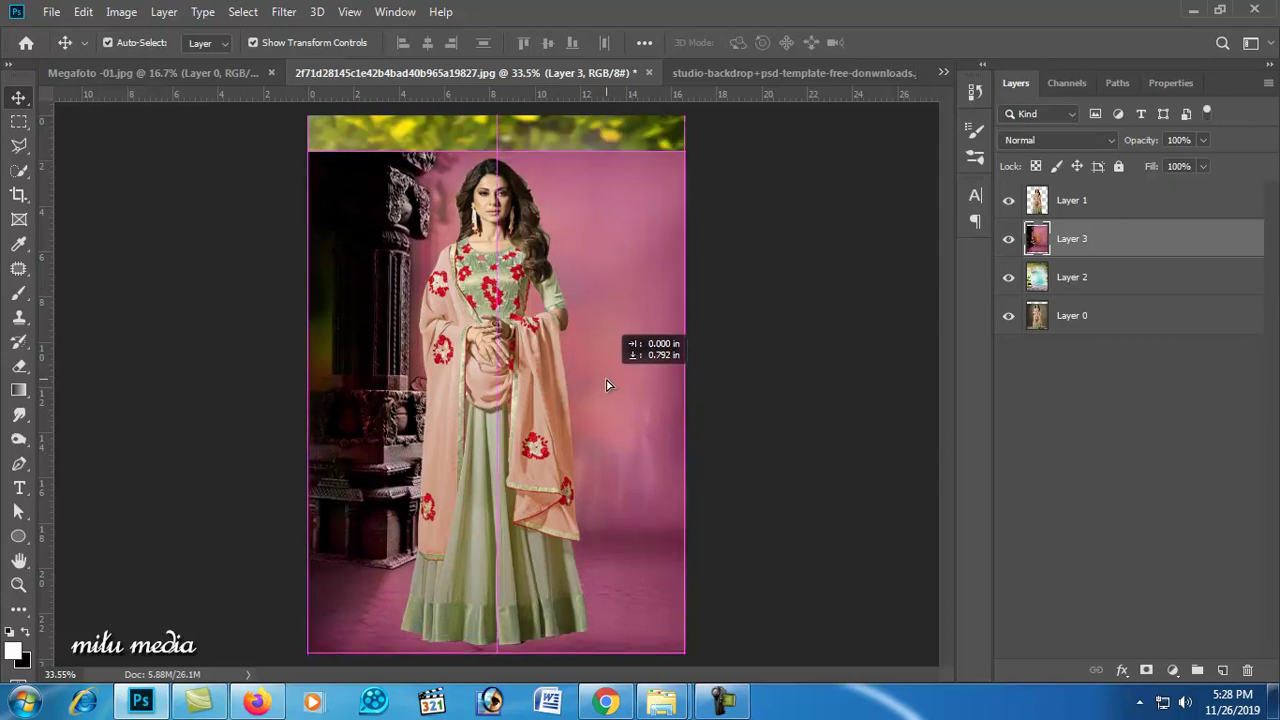
{"action": "left_click_drag", "start_coordinate": [606, 385], "coordinate": [606, 385]}
{"action": "left_click_drag", "start_coordinate": [507, 153], "coordinate": [507, 116]}
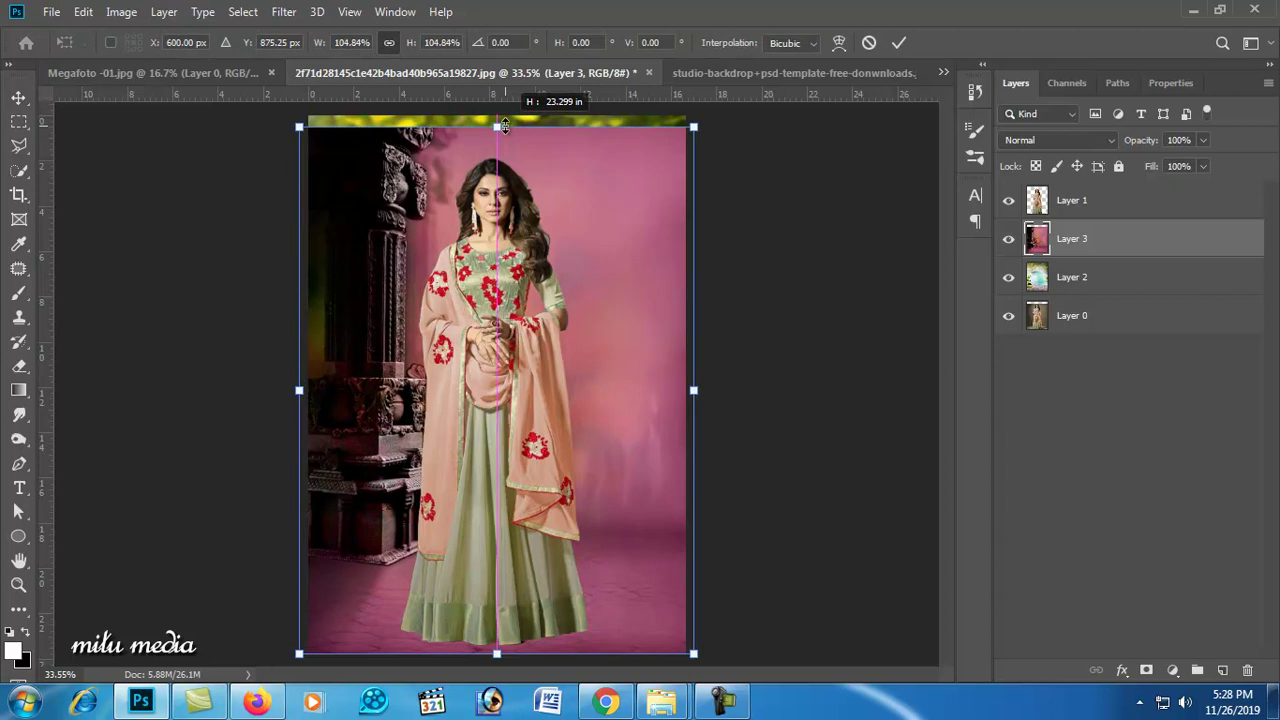
{"action": "key", "text": "Return"}
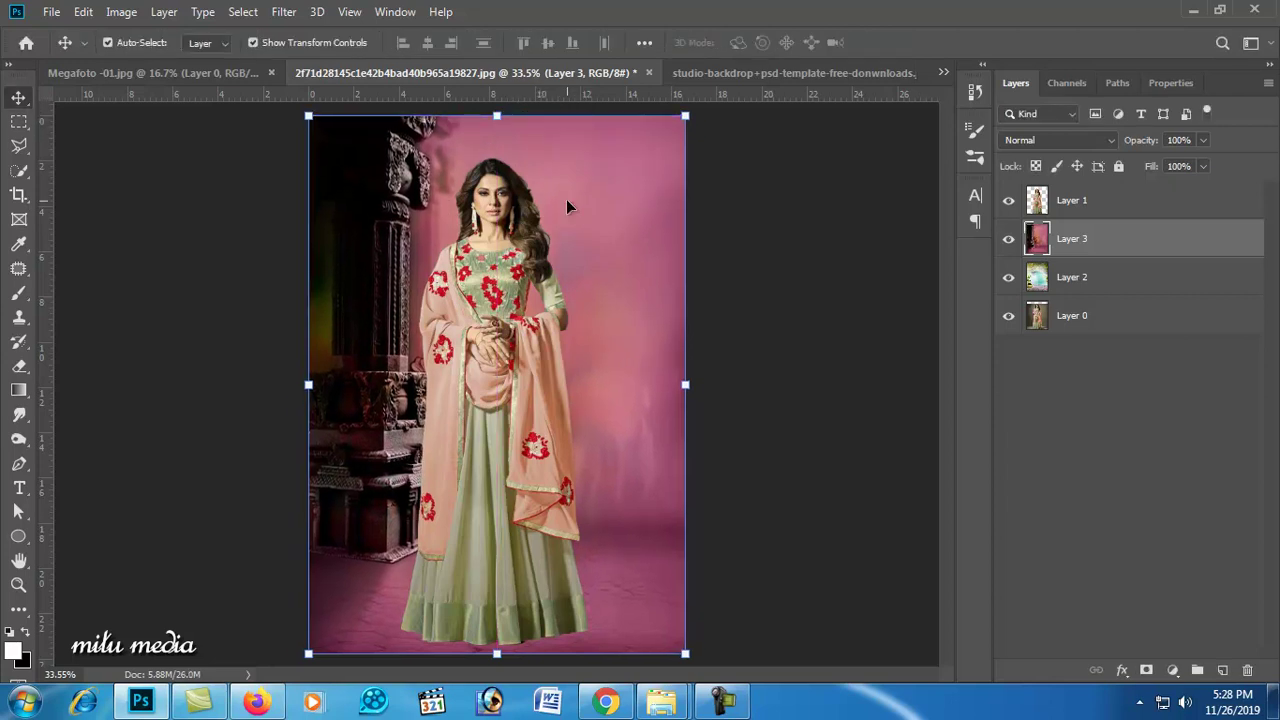
Step: Duplicate Layer 0, move the copy above the pink backdrop, and set it to Multiply
{"action": "left_click", "coordinate": [1056, 316]}
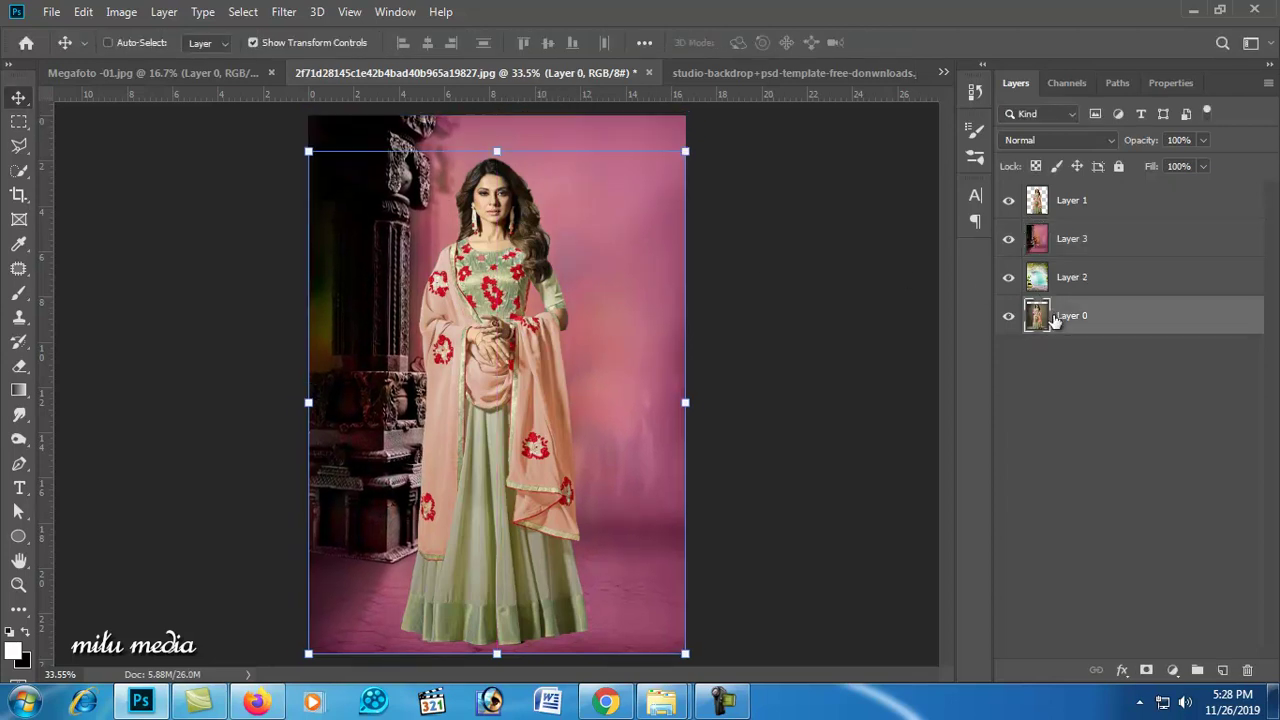
{"action": "key", "text": "ctrl+j"}
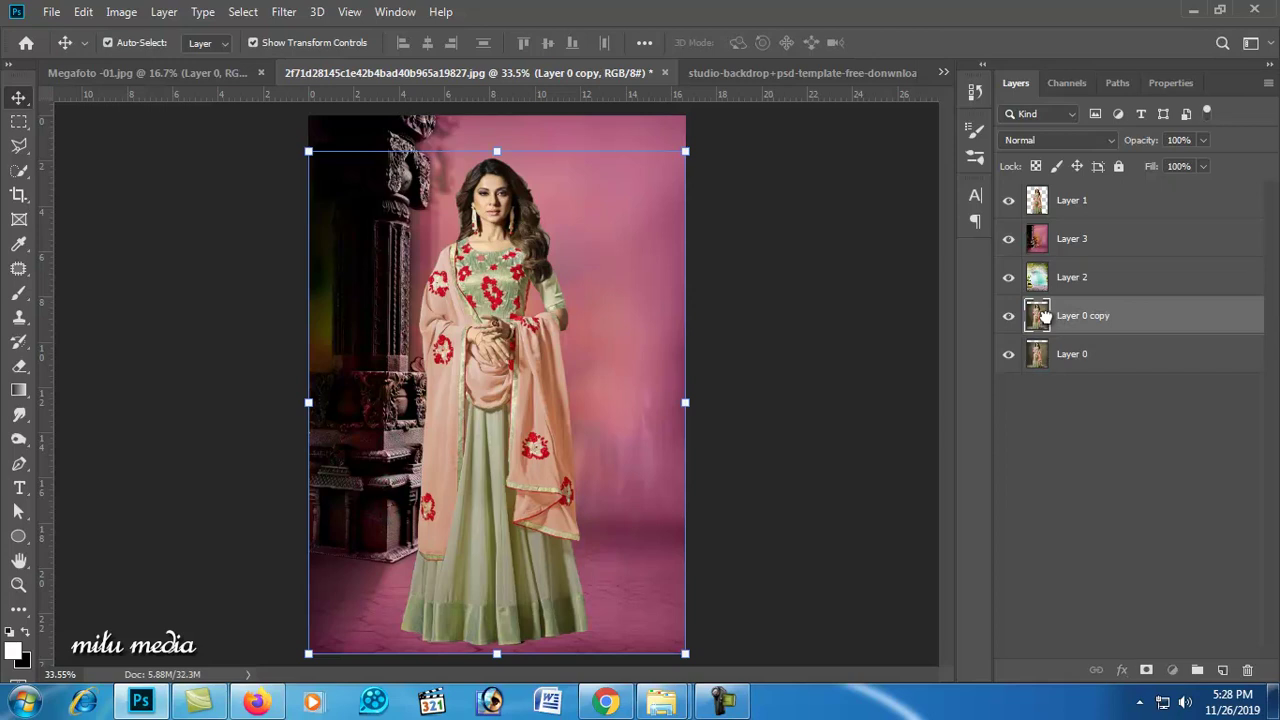
{"action": "left_click_drag", "start_coordinate": [1044, 316], "coordinate": [1044, 270]}
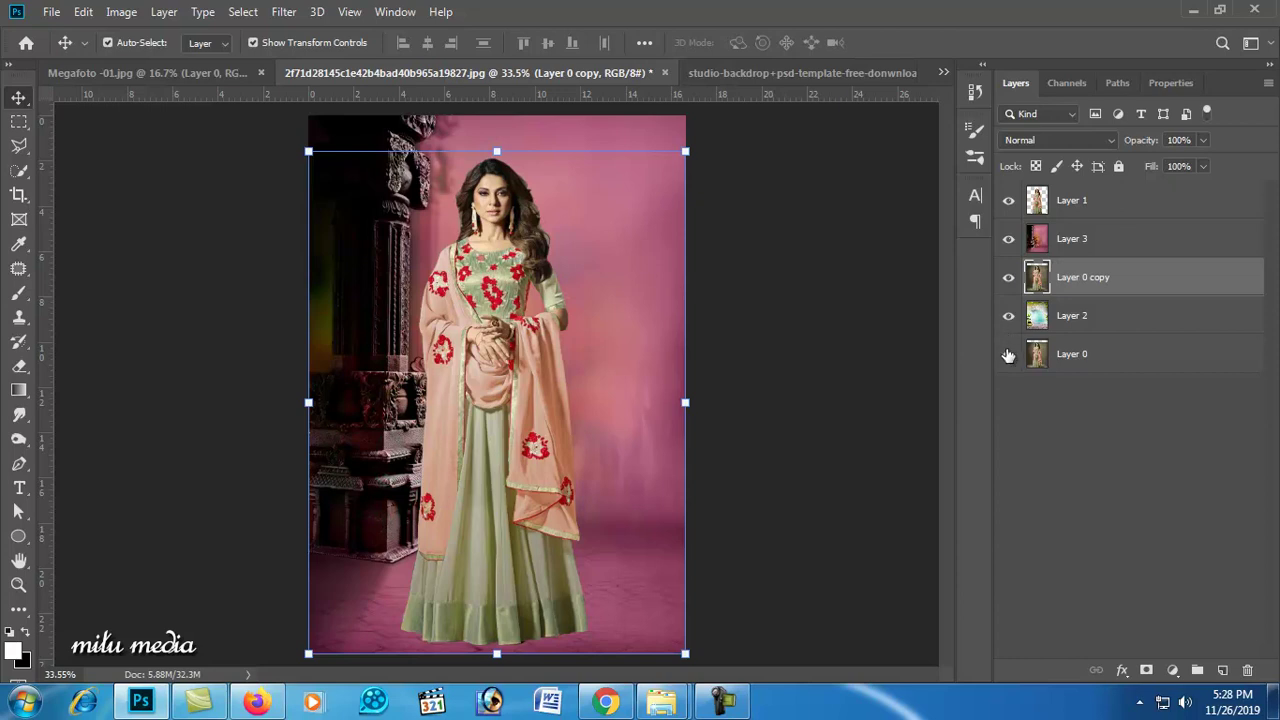
{"action": "left_click_drag", "start_coordinate": [1047, 285], "coordinate": [1047, 232]}
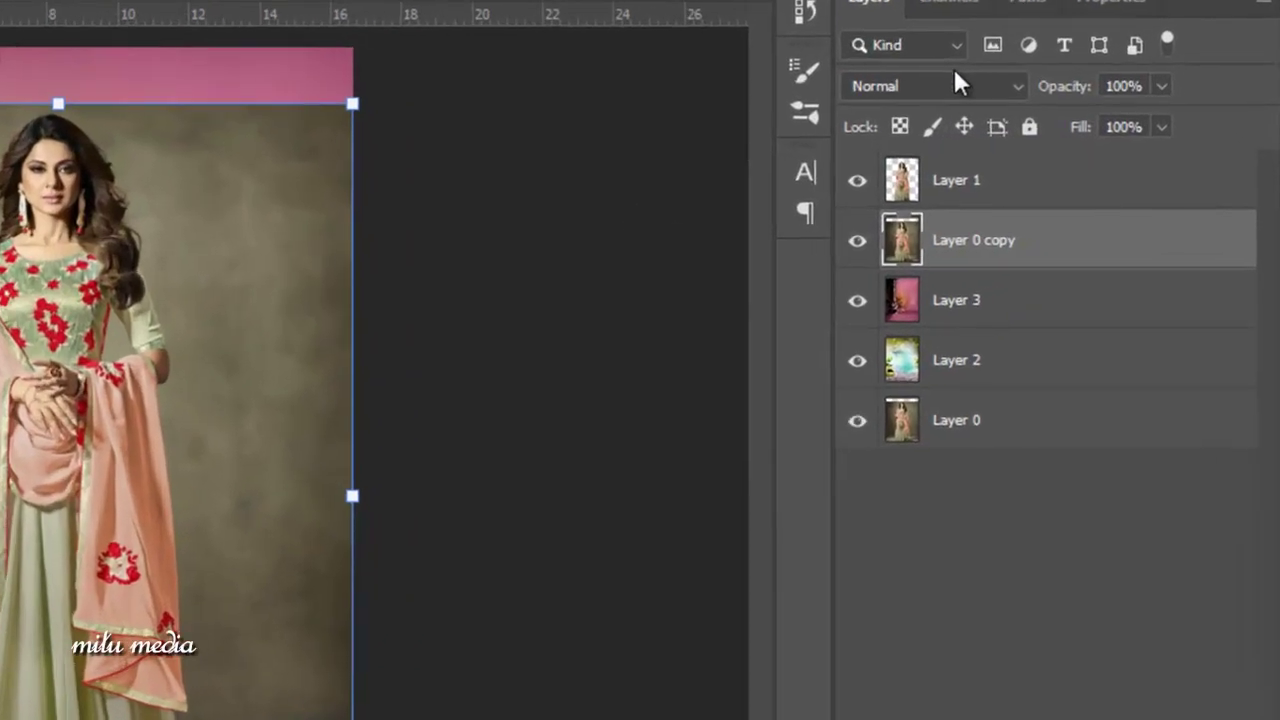
{"action": "left_click", "coordinate": [1075, 140]}
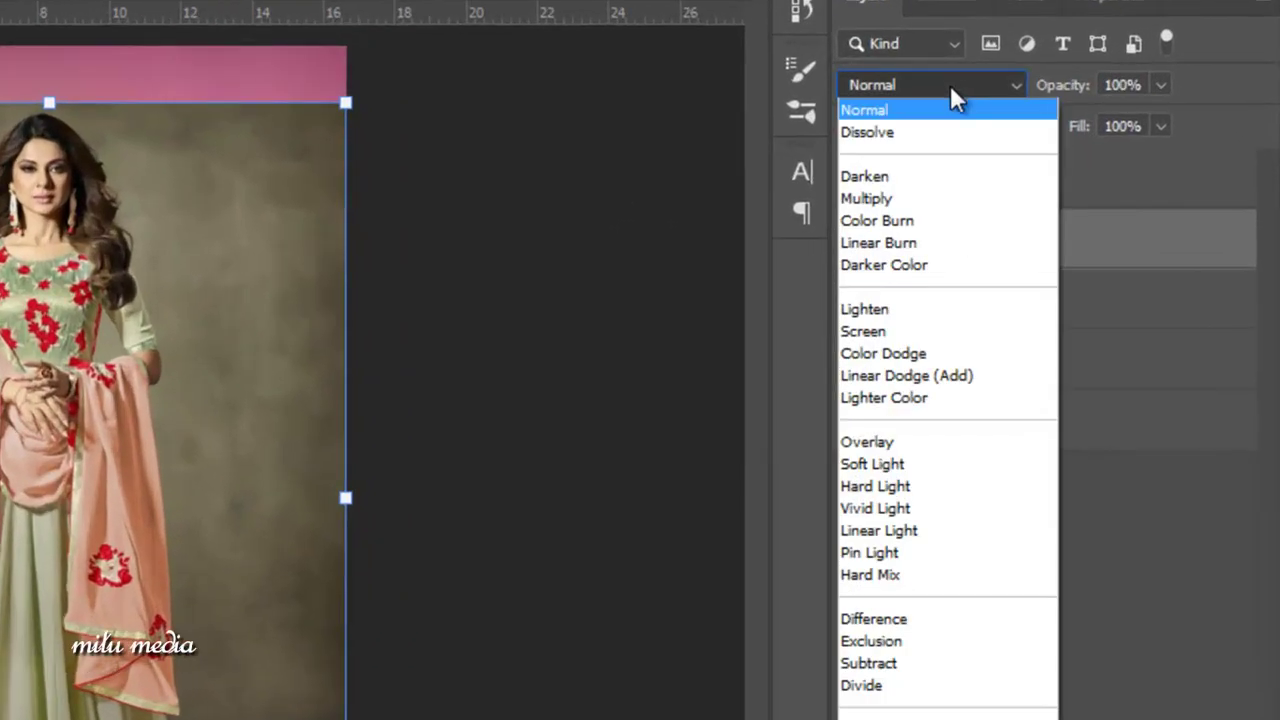
{"action": "left_click", "coordinate": [886, 198]}
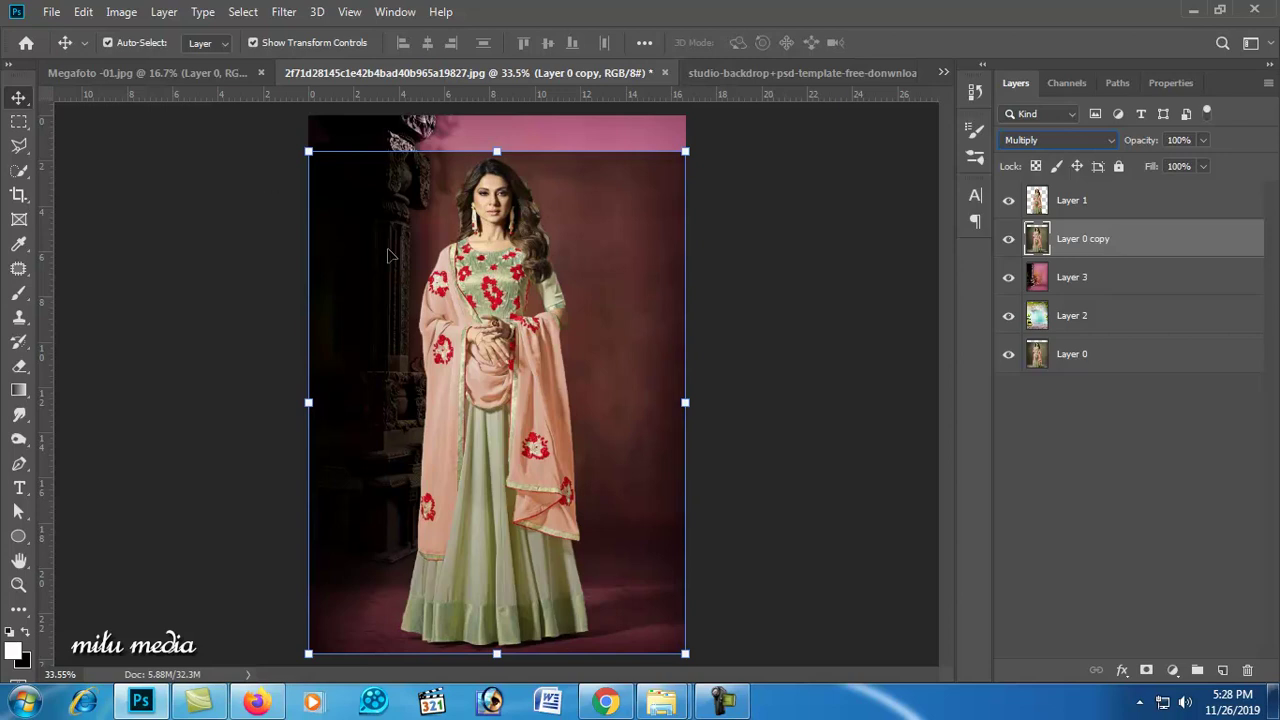
Step: Zoom in and add a layer mask to the woman's Layer 1
{"action": "left_click", "coordinate": [562, 344], "text": "ctrl"}
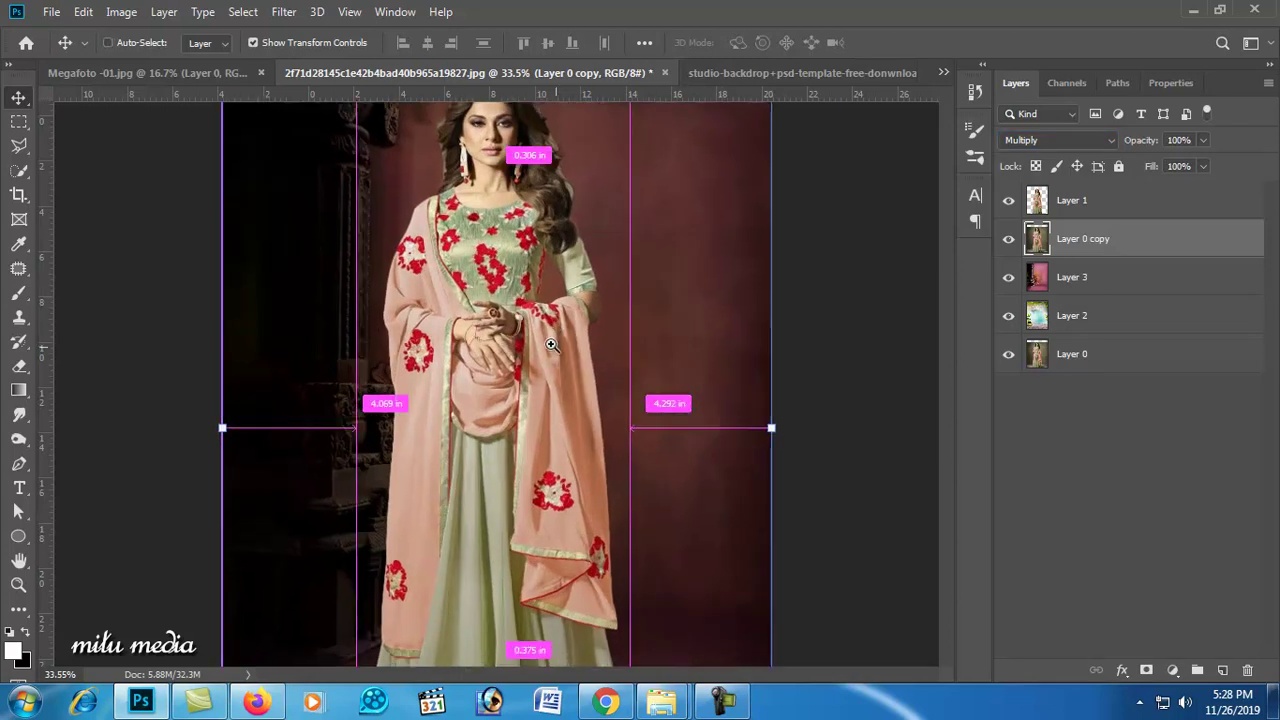
{"action": "left_click", "coordinate": [478, 230]}
{"action": "scroll", "coordinate": [478, 230], "scroll_direction": "up", "scroll_amount": 3}
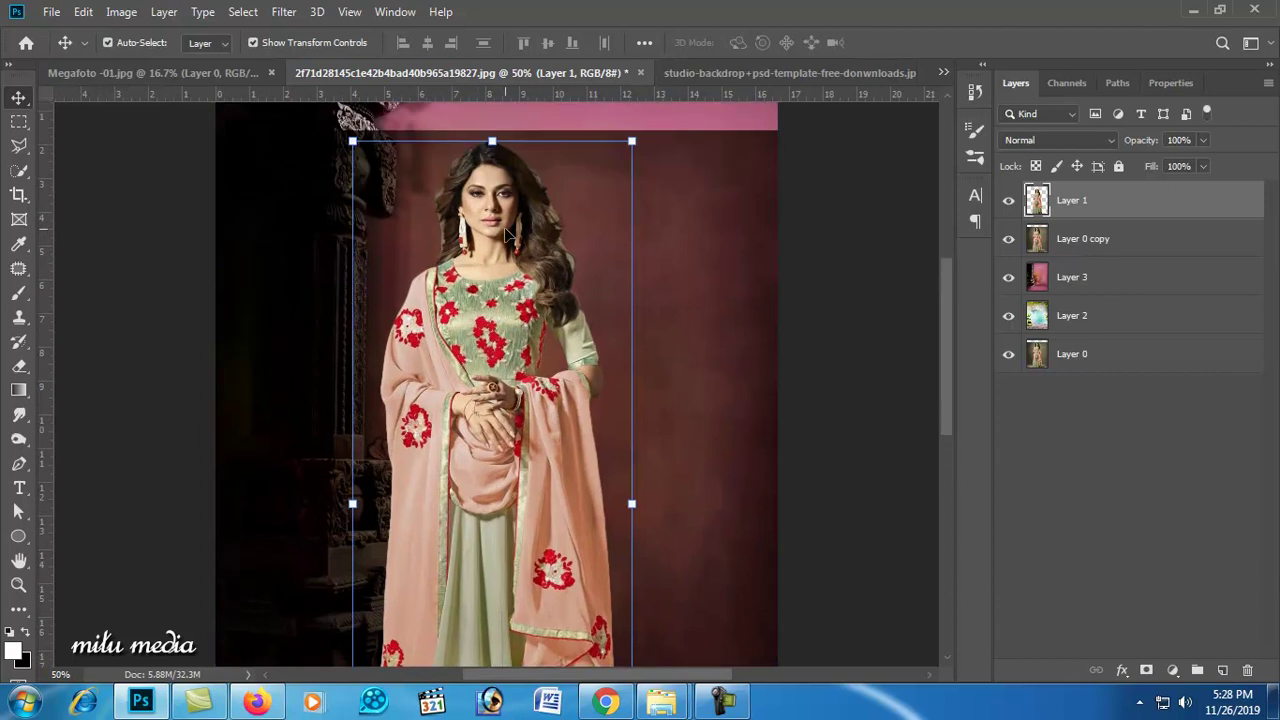
{"action": "left_click", "coordinate": [697, 252], "text": "ctrl"}
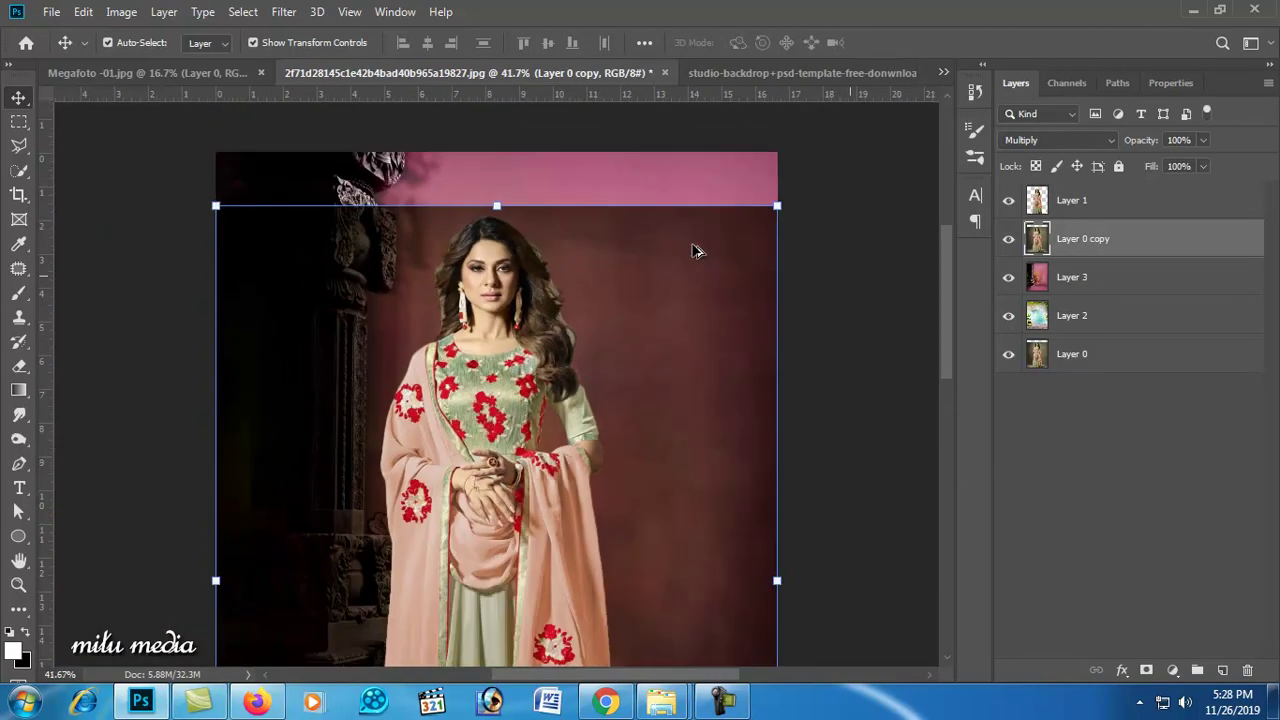
{"action": "scroll", "coordinate": [550, 429], "scroll_direction": "down", "scroll_amount": 3}
{"action": "left_click", "coordinate": [511, 478], "text": "ctrl"}
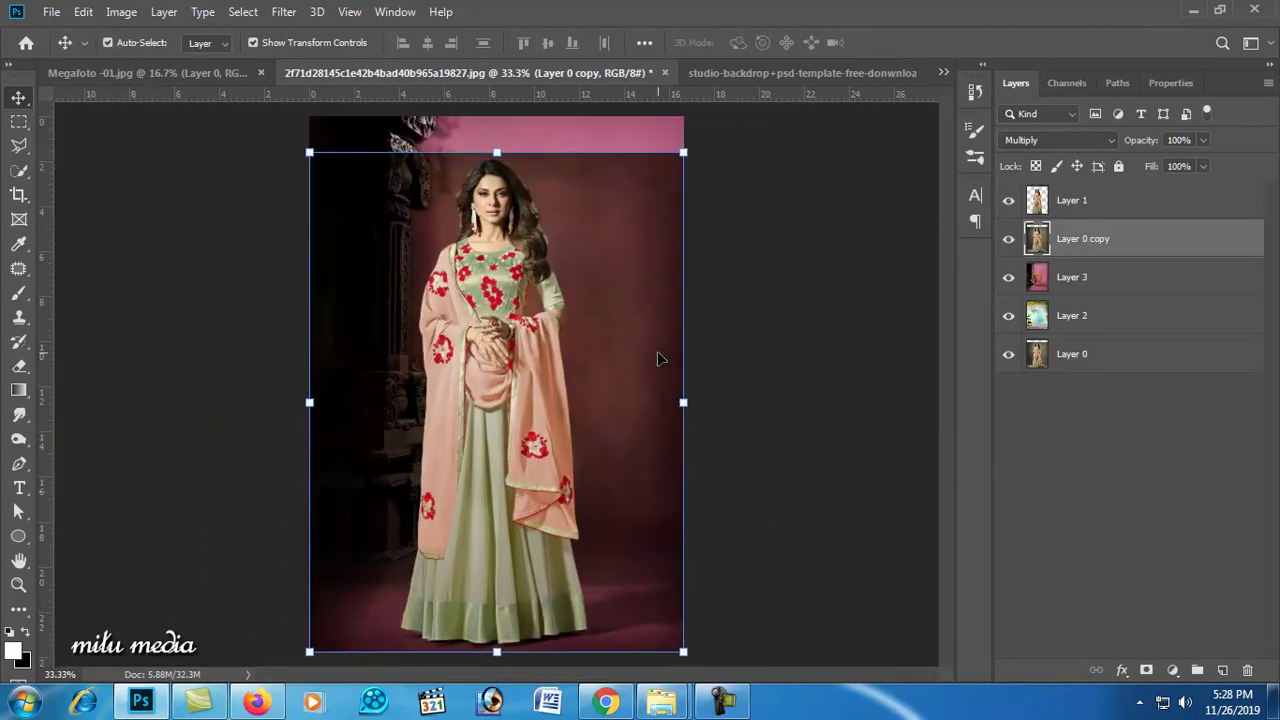
{"action": "left_click", "coordinate": [1106, 202]}
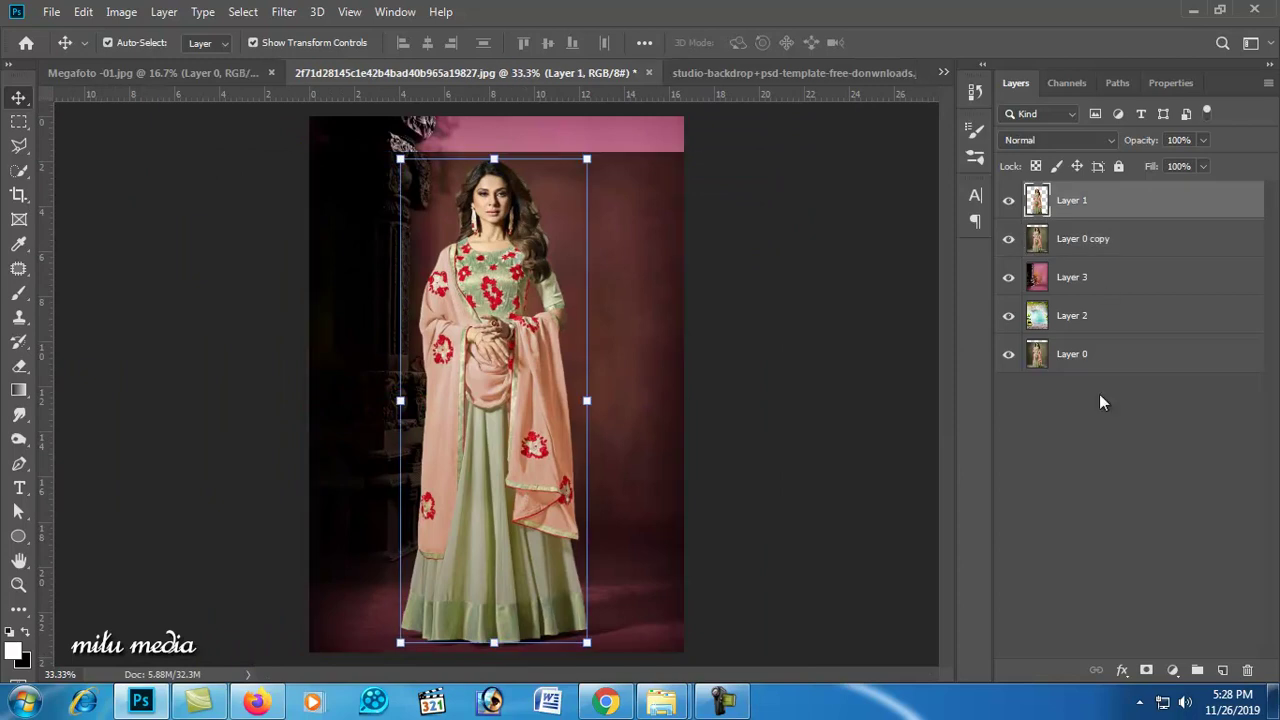
{"action": "left_click", "coordinate": [1146, 671]}
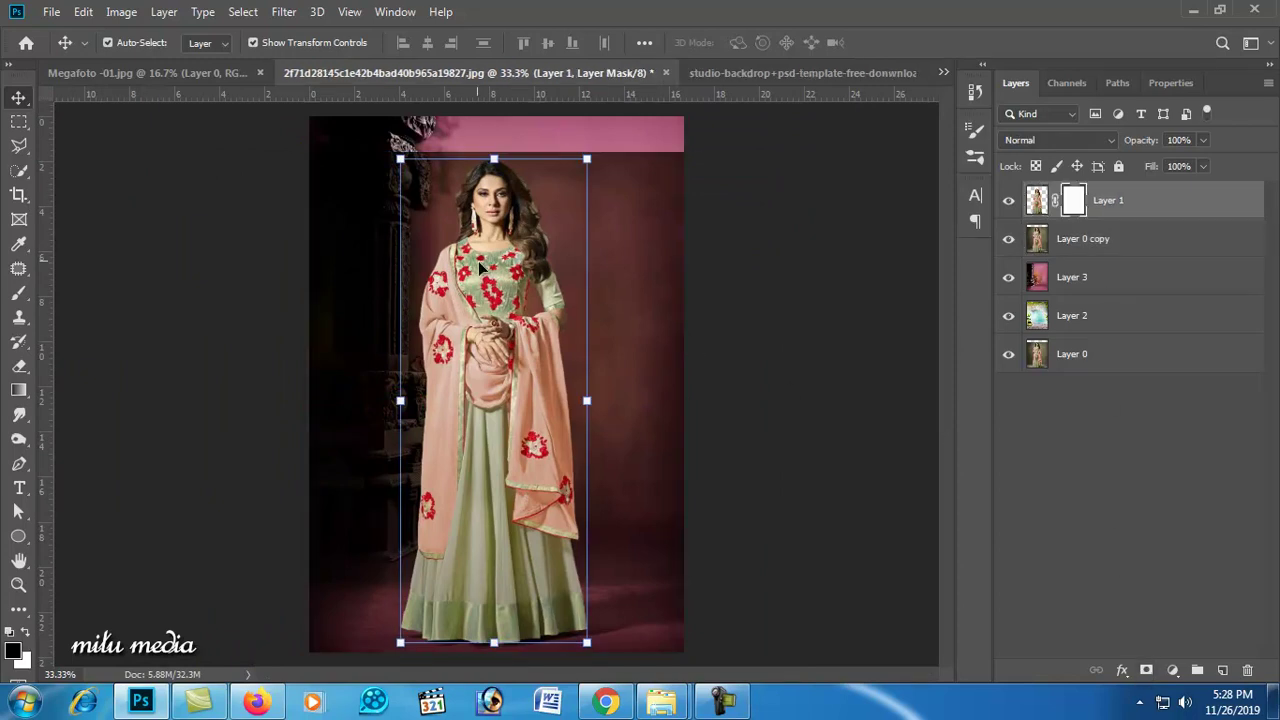
Step: With a 51 px, then 37 px brush, mask away background fringe along the hair edge
{"action": "left_click", "coordinate": [18, 292]}
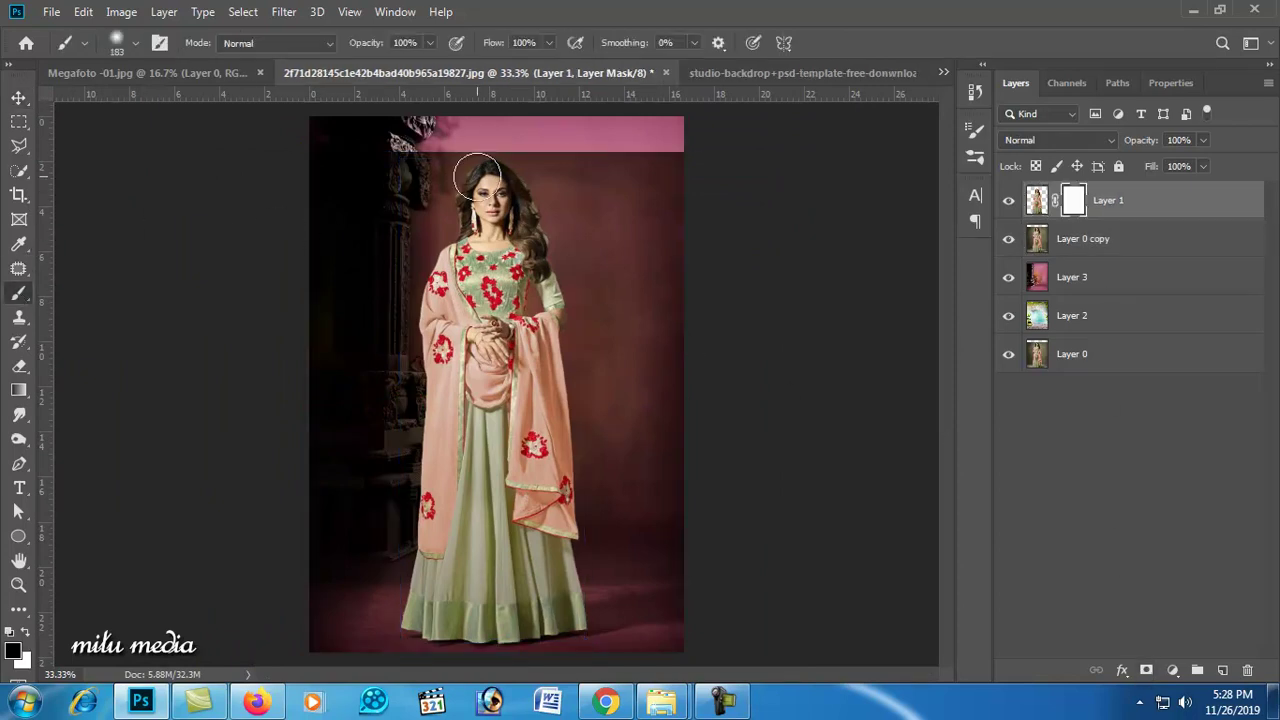
{"action": "left_click", "coordinate": [470, 258], "text": "ctrl"}
{"action": "left_click", "coordinate": [470, 258], "text": "ctrl"}
{"action": "left_click", "coordinate": [561, 239], "text": "ctrl"}
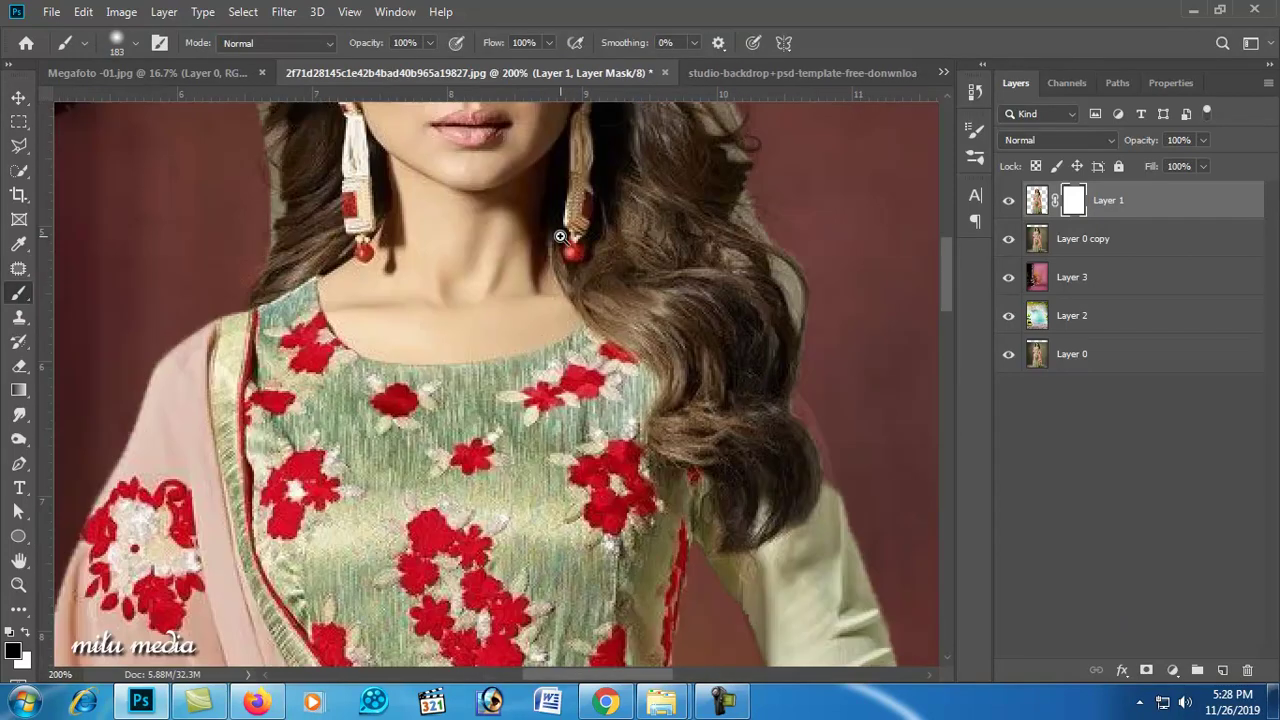
{"action": "right_click", "coordinate": [747, 285]}
{"action": "type", "text": "51"}
{"action": "key", "text": "Return"}
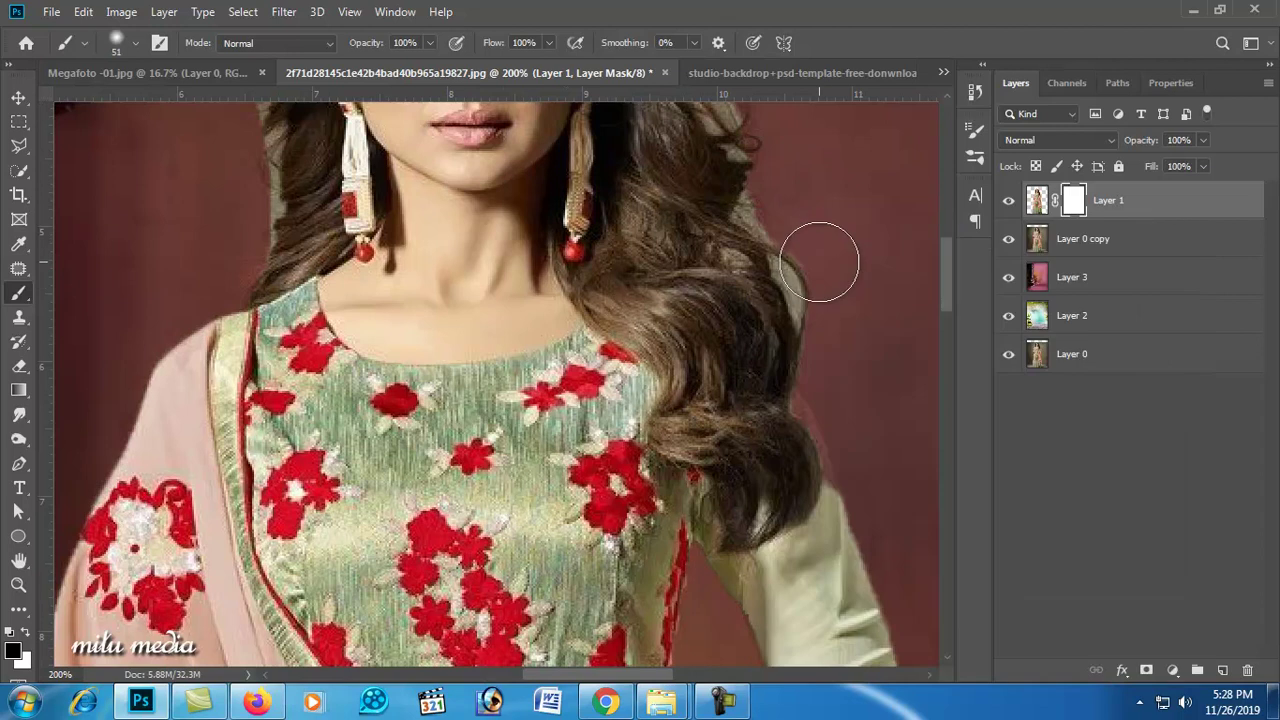
{"action": "scroll", "coordinate": [819, 262], "scroll_direction": "up", "scroll_amount": 2}
{"action": "right_click", "coordinate": [826, 254]}
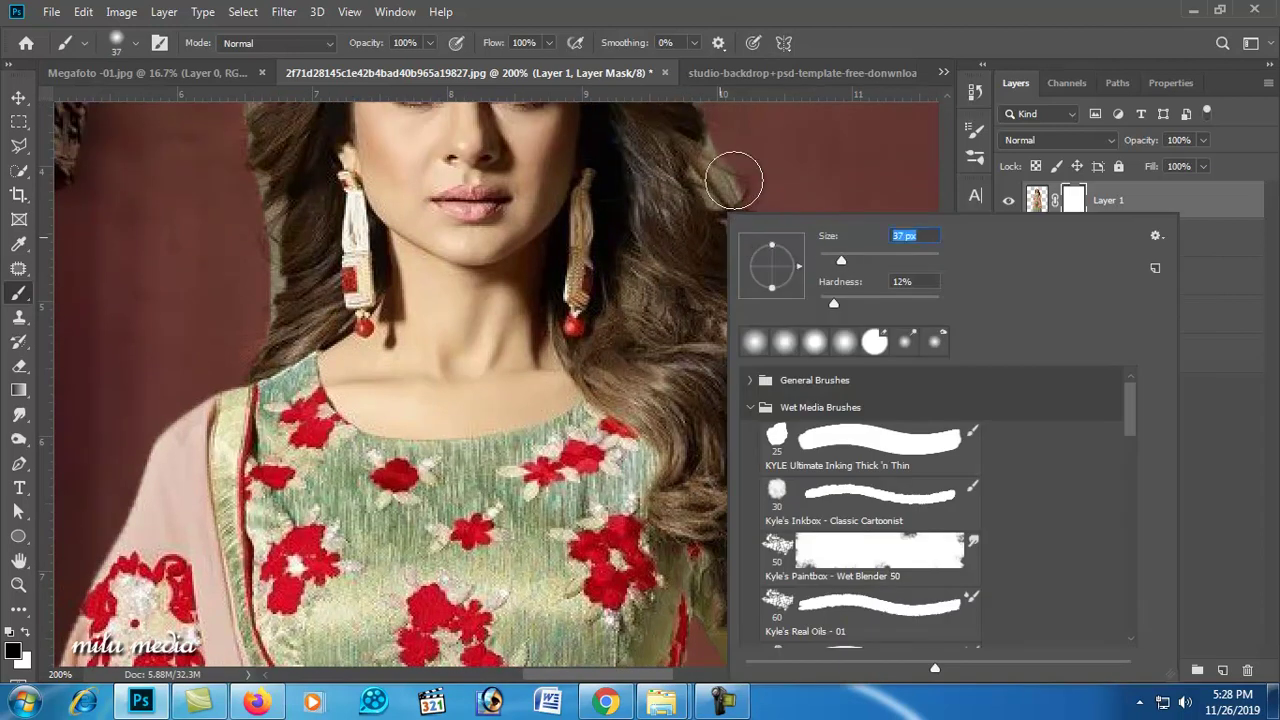
{"action": "left_click", "coordinate": [725, 167]}
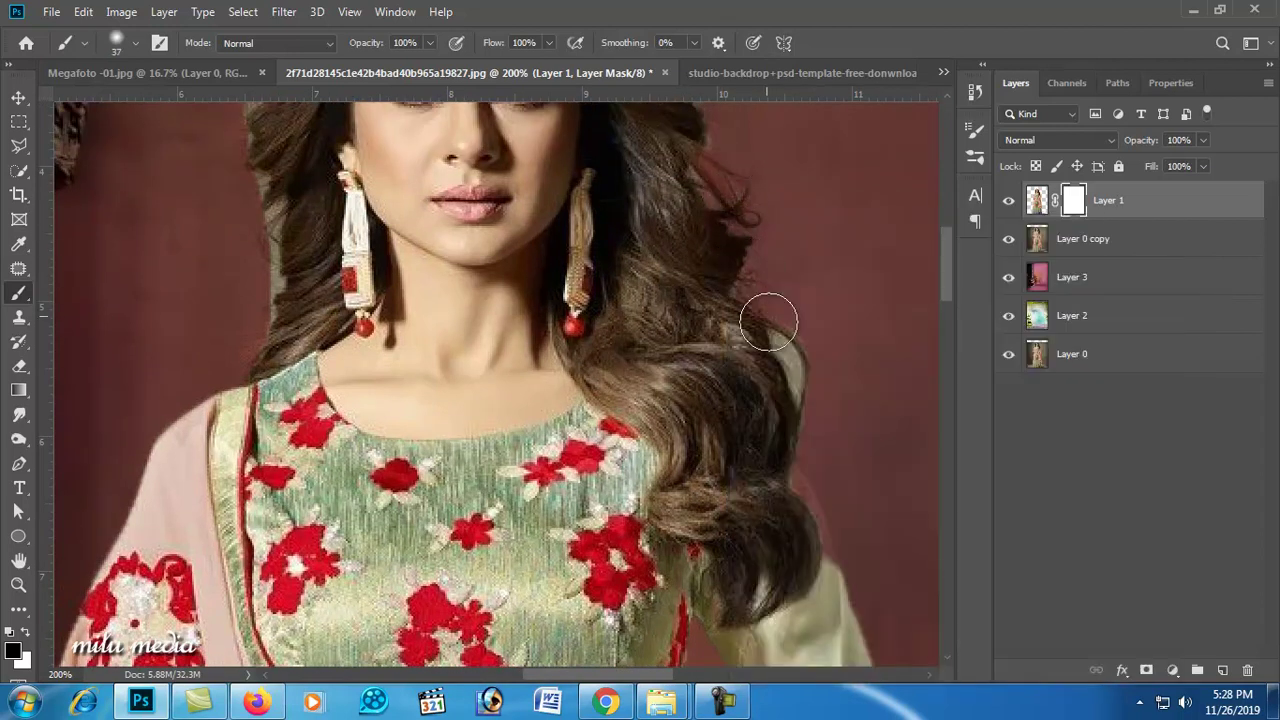
{"action": "left_click_drag", "start_coordinate": [751, 265], "coordinate": [802, 445]}
Step: Shrink the brush, review the mask edges from head to lower dress, then select Layer 0 copy
{"action": "scroll", "coordinate": [781, 300], "scroll_direction": "up", "scroll_amount": 2}
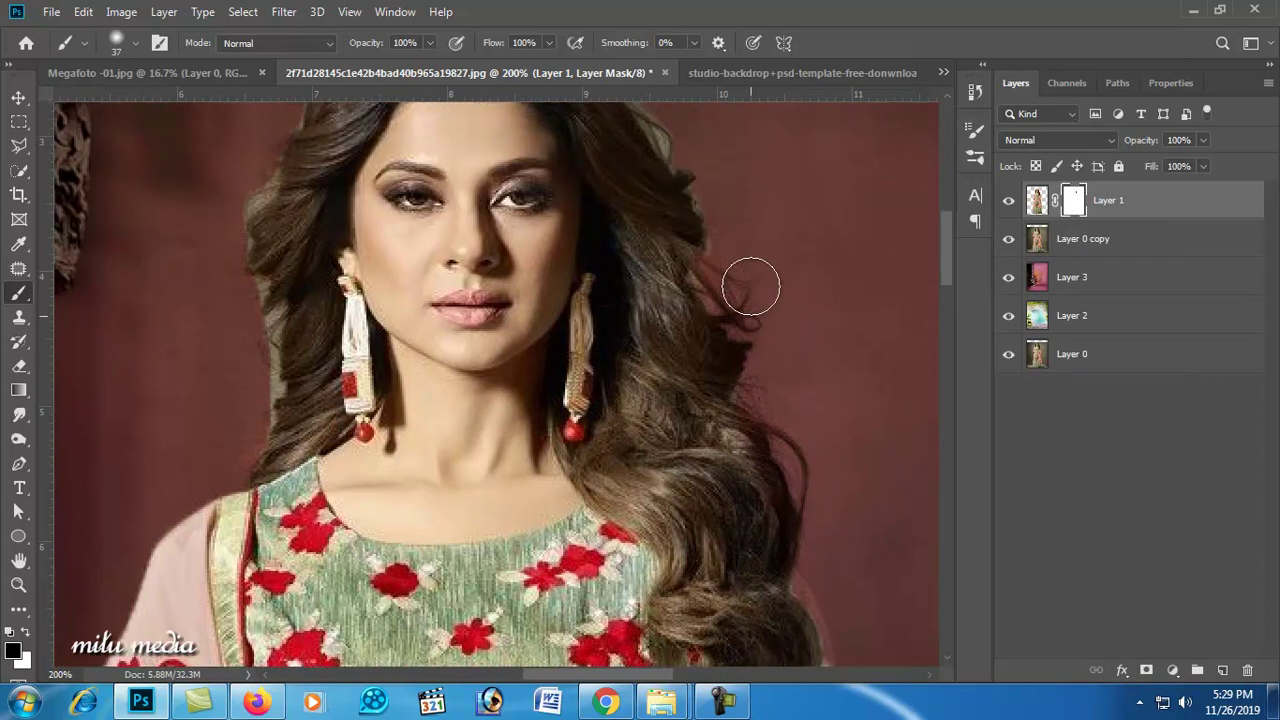
{"action": "scroll", "coordinate": [749, 283], "scroll_direction": "up", "scroll_amount": 1}
{"action": "right_click", "coordinate": [686, 180]}
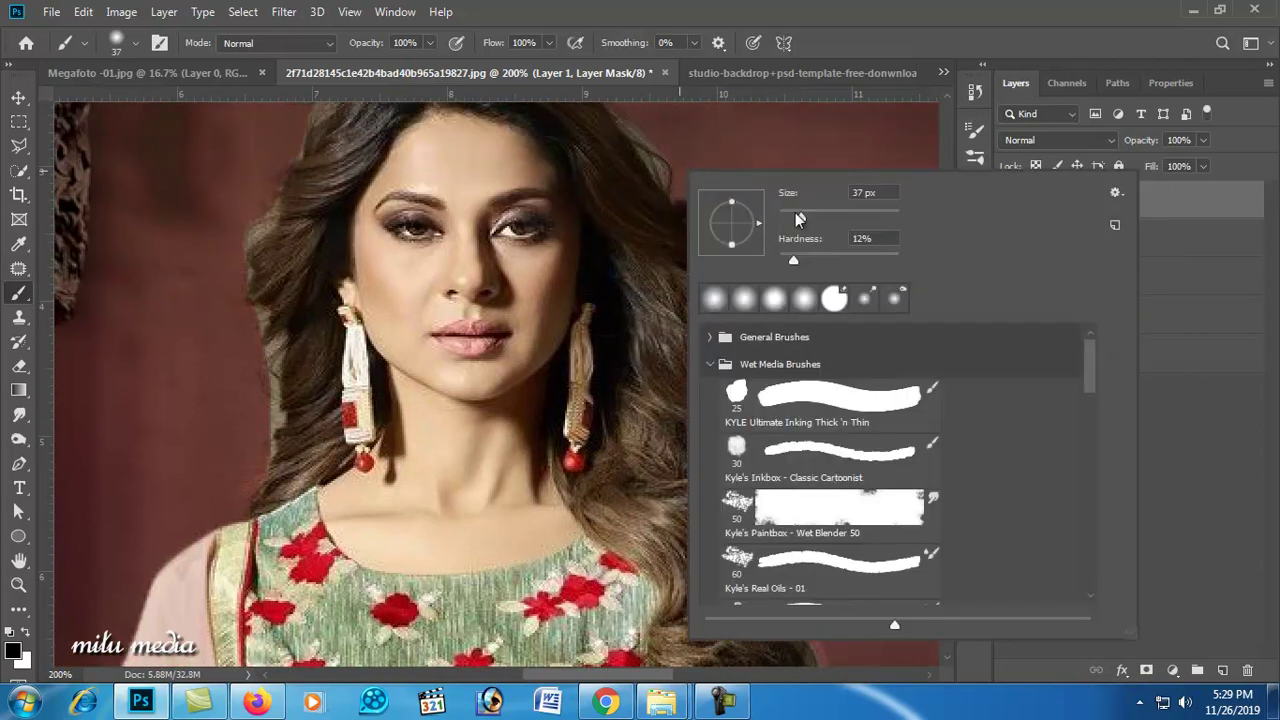
{"action": "left_click", "coordinate": [663, 171]}
{"action": "scroll", "coordinate": [640, 134], "scroll_direction": "up", "scroll_amount": 2}
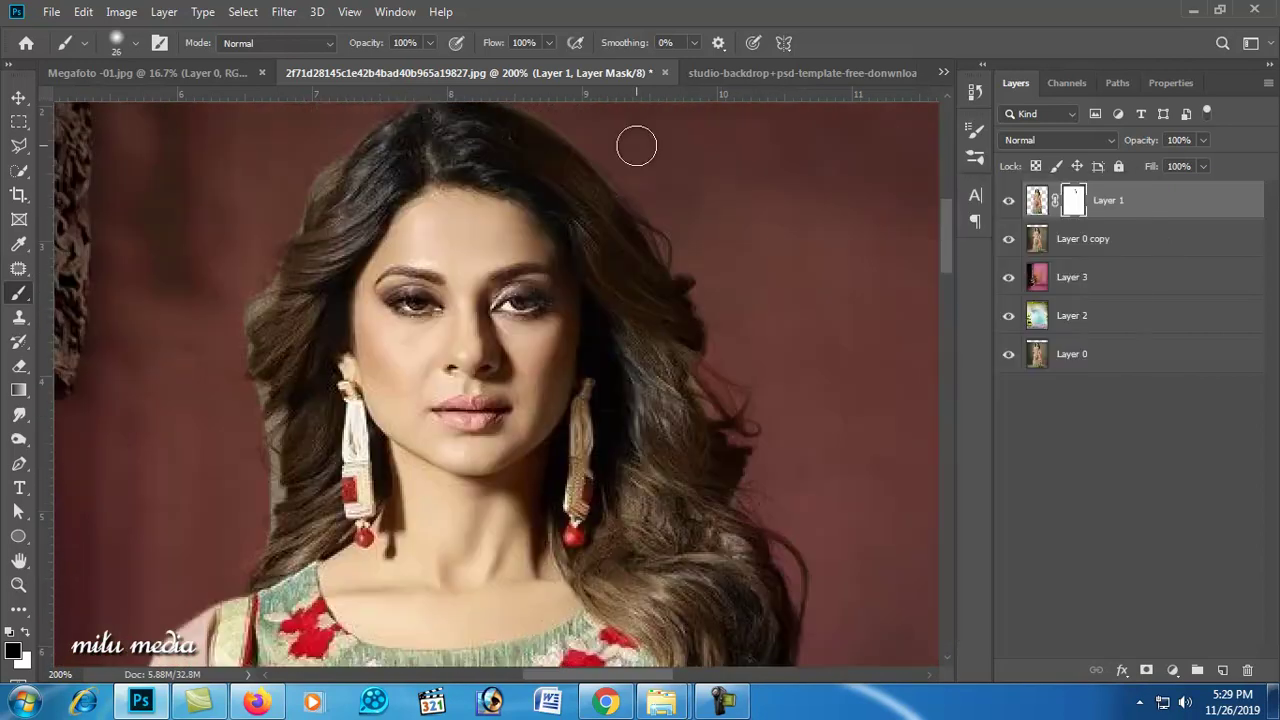
{"action": "scroll", "coordinate": [634, 143], "scroll_direction": "up", "scroll_amount": 1}
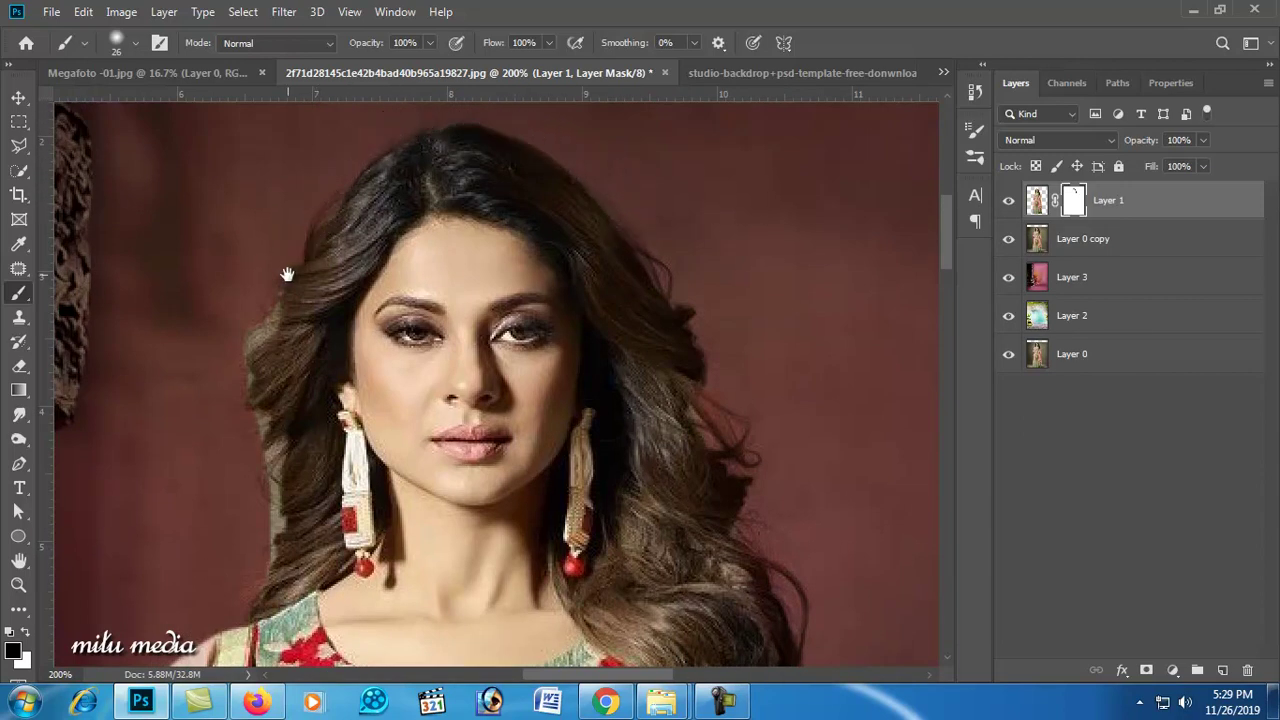
{"action": "left_click_drag", "start_coordinate": [286, 271], "coordinate": [393, 192]}
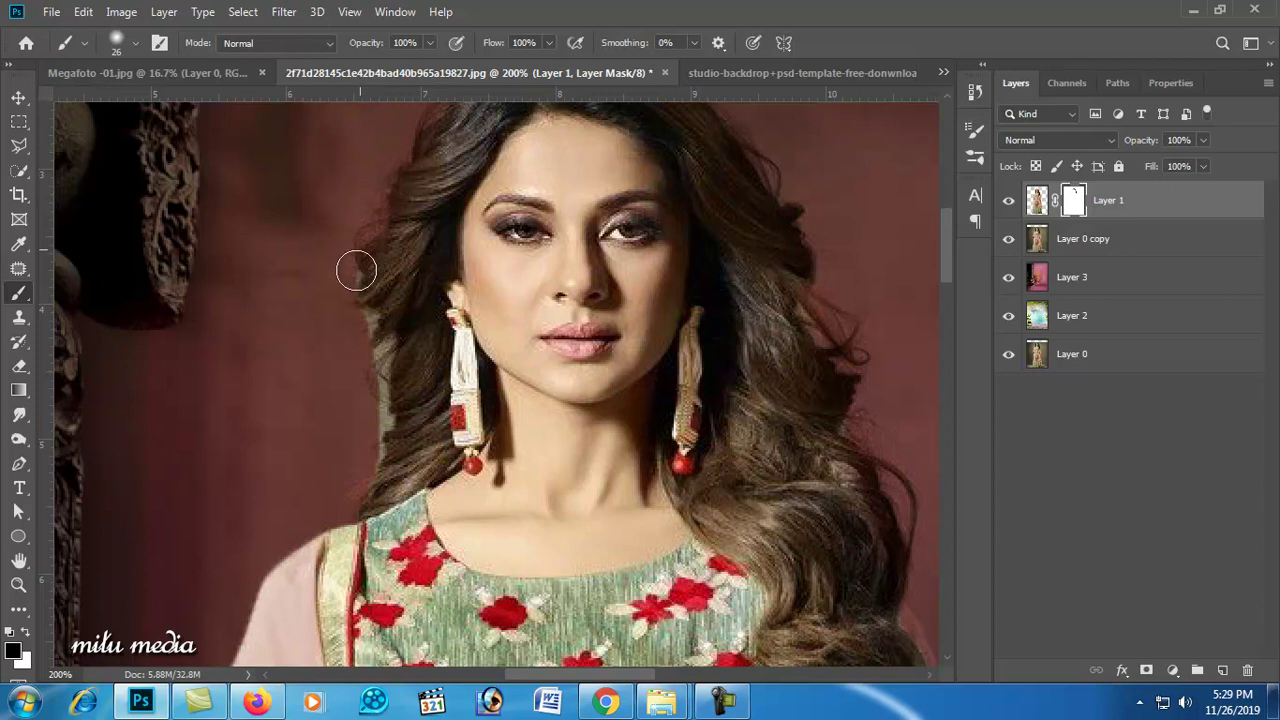
{"action": "mouse_move", "coordinate": [374, 408]}
{"action": "left_mouse_down"}
{"action": "mouse_move", "coordinate": [427, 270]}
{"action": "mouse_move", "coordinate": [390, 353]}
{"action": "left_mouse_up"}
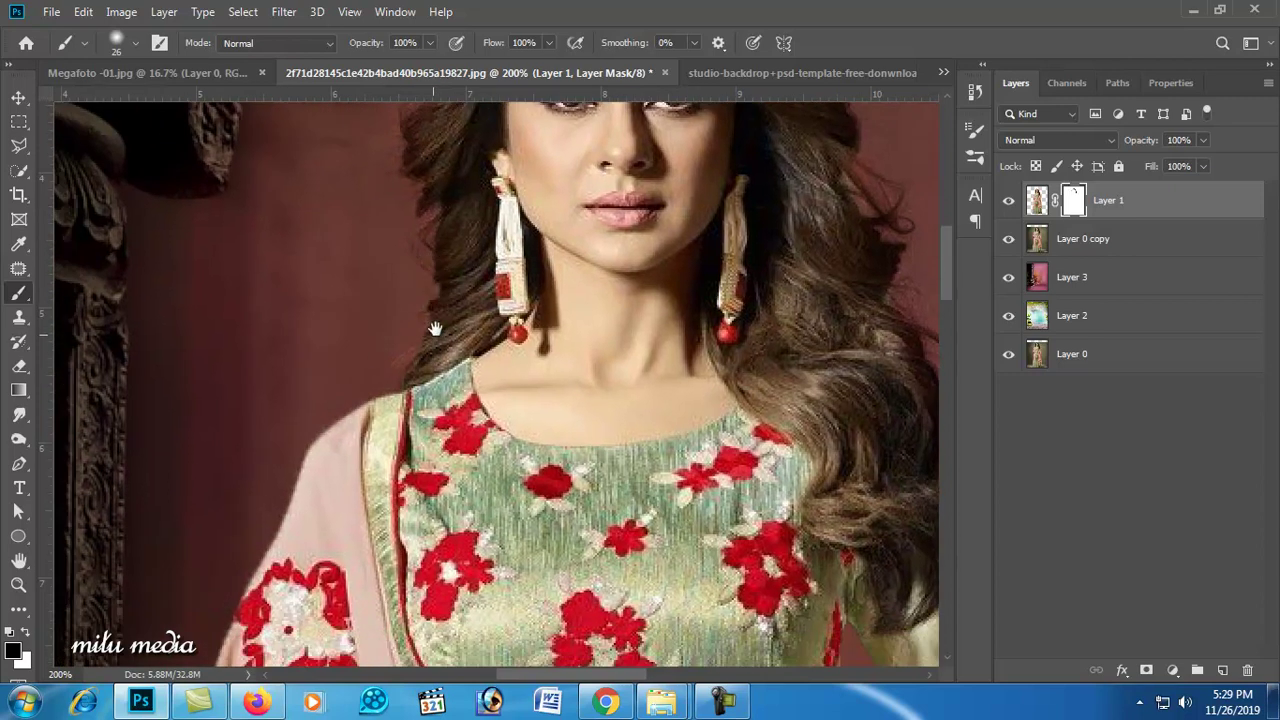
{"action": "scroll", "coordinate": [436, 329], "scroll_direction": "down", "scroll_amount": 2}
{"action": "scroll", "coordinate": [436, 329], "scroll_direction": "down", "scroll_amount": 2}
{"action": "scroll", "coordinate": [458, 287], "scroll_direction": "up", "scroll_amount": 2}
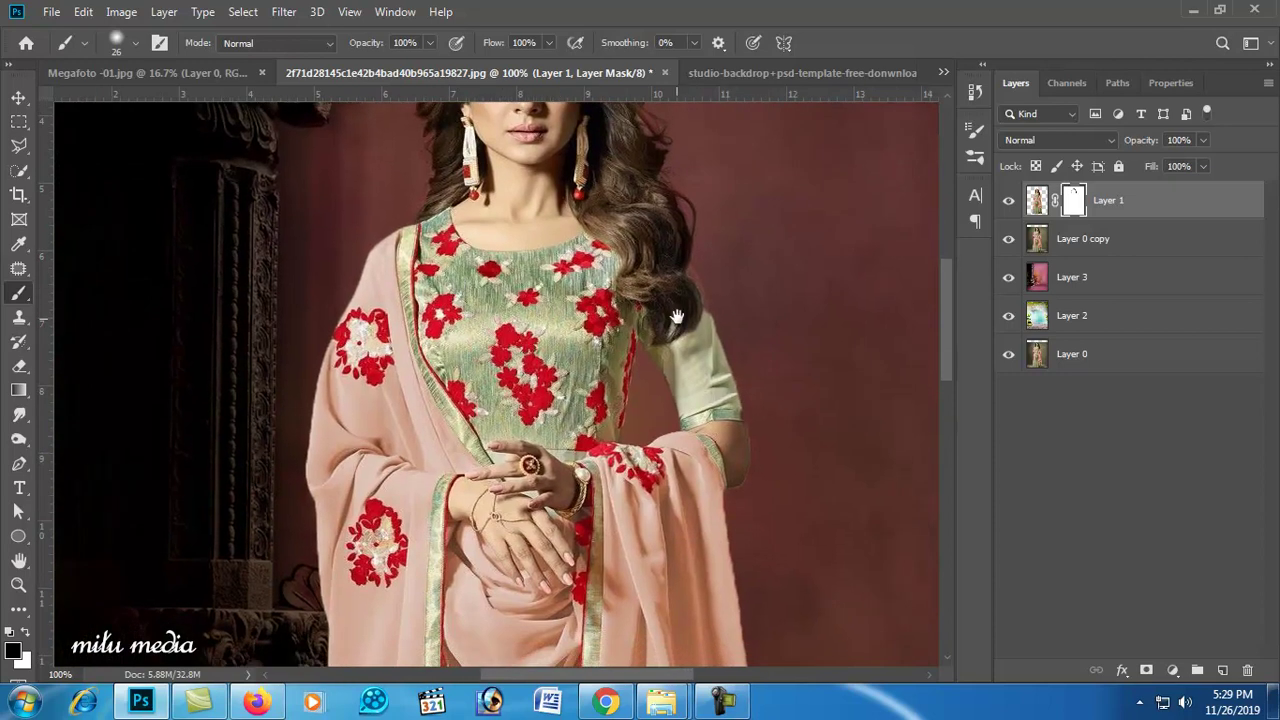
{"action": "left_click_drag", "start_coordinate": [718, 453], "coordinate": [752, 370]}
{"action": "scroll", "coordinate": [683, 478], "scroll_direction": "down", "scroll_amount": 1}
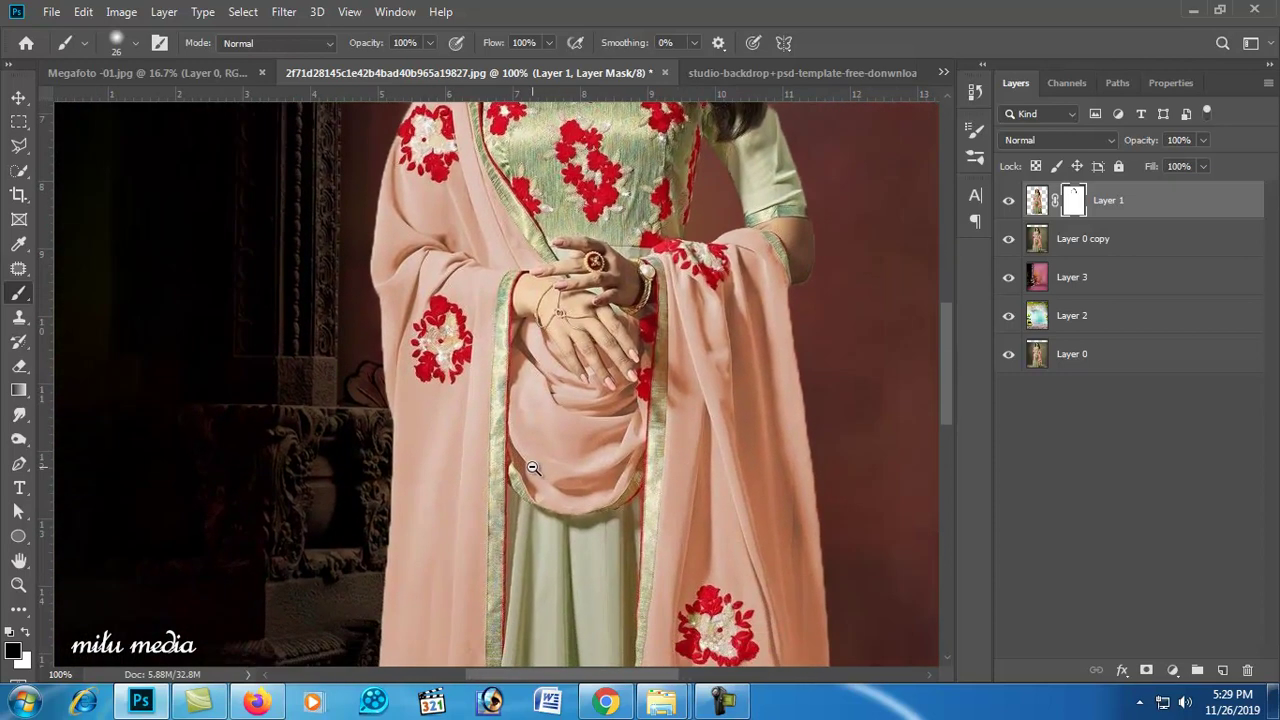
{"action": "scroll", "coordinate": [649, 423], "scroll_direction": "down", "scroll_amount": 1}
{"action": "scroll", "coordinate": [631, 403], "scroll_direction": "down", "scroll_amount": 1}
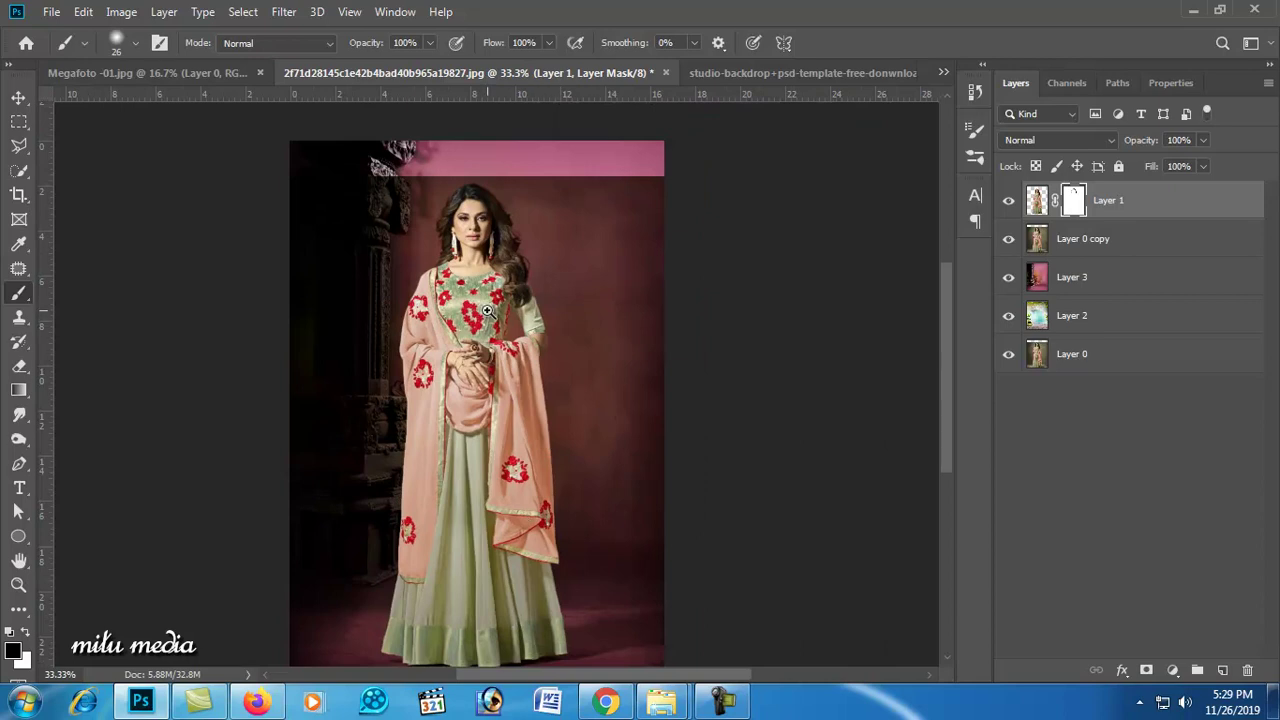
{"action": "scroll", "coordinate": [487, 312], "scroll_direction": "up", "scroll_amount": 1}
{"action": "scroll", "coordinate": [517, 326], "scroll_direction": "up", "scroll_amount": 1}
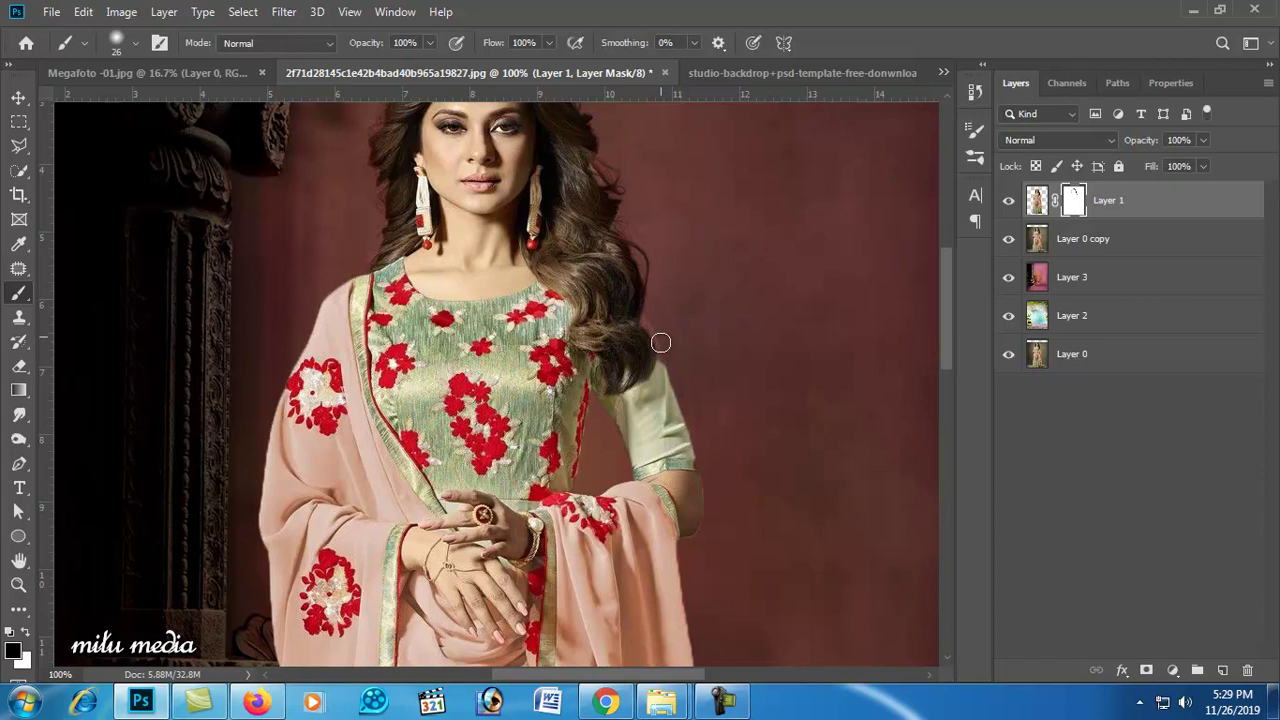
{"action": "scroll", "coordinate": [661, 343], "scroll_direction": "up", "scroll_amount": 2}
{"action": "scroll", "coordinate": [760, 362], "scroll_direction": "up", "scroll_amount": 1}
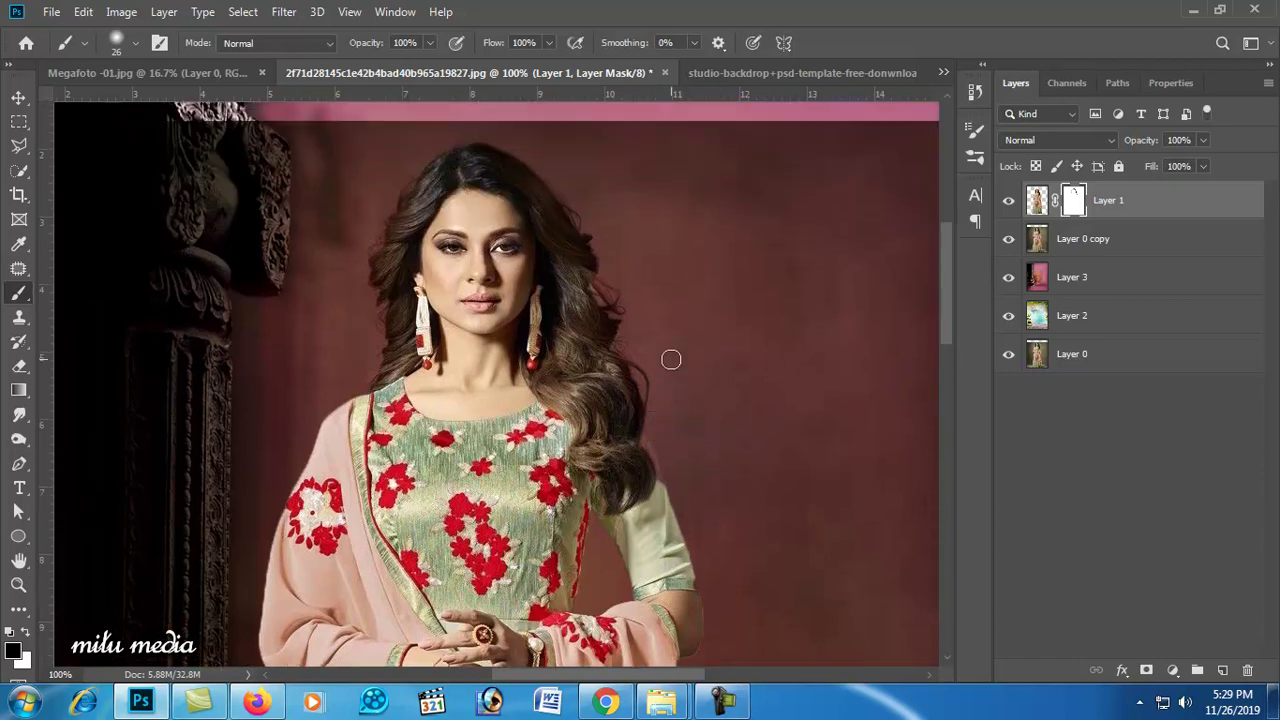
{"action": "scroll", "coordinate": [640, 345], "scroll_direction": "up", "scroll_amount": 1}
{"action": "scroll", "coordinate": [590, 305], "scroll_direction": "up", "scroll_amount": 1}
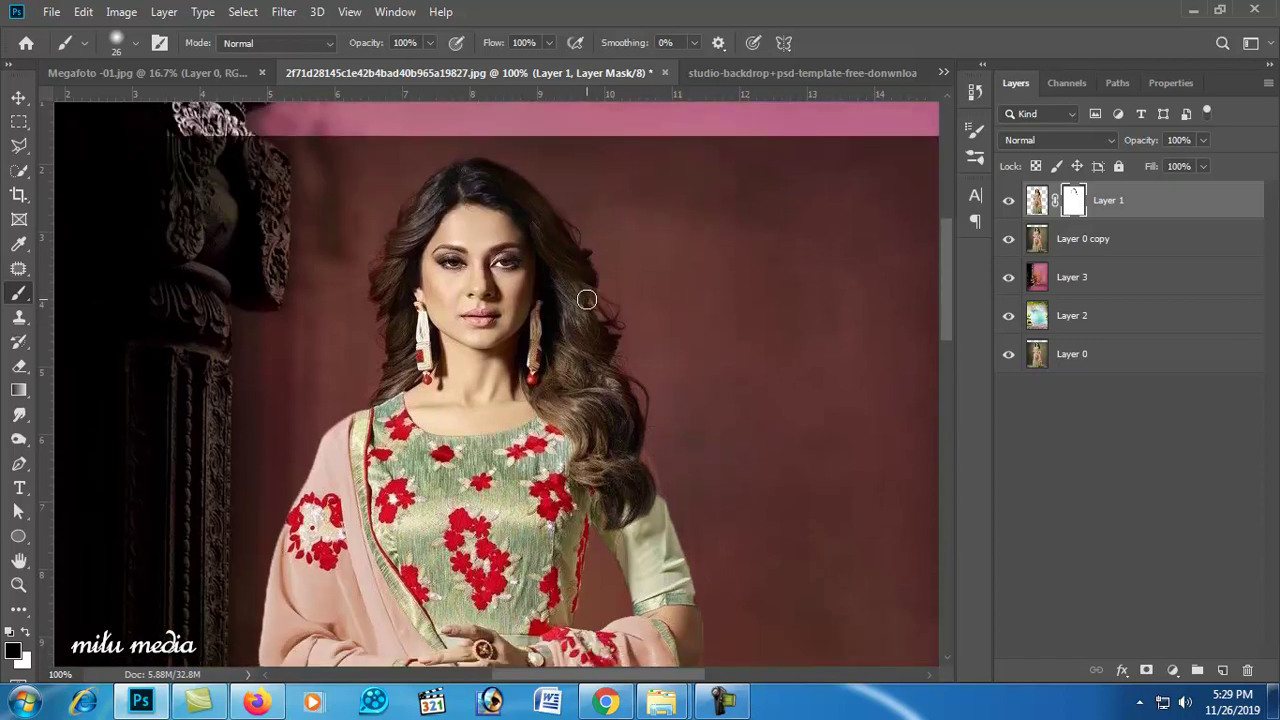
{"action": "left_click", "coordinate": [1043, 250]}
{"action": "left_click", "coordinate": [130, 18]}
{"action": "mouse_move", "coordinate": [150, 61]}
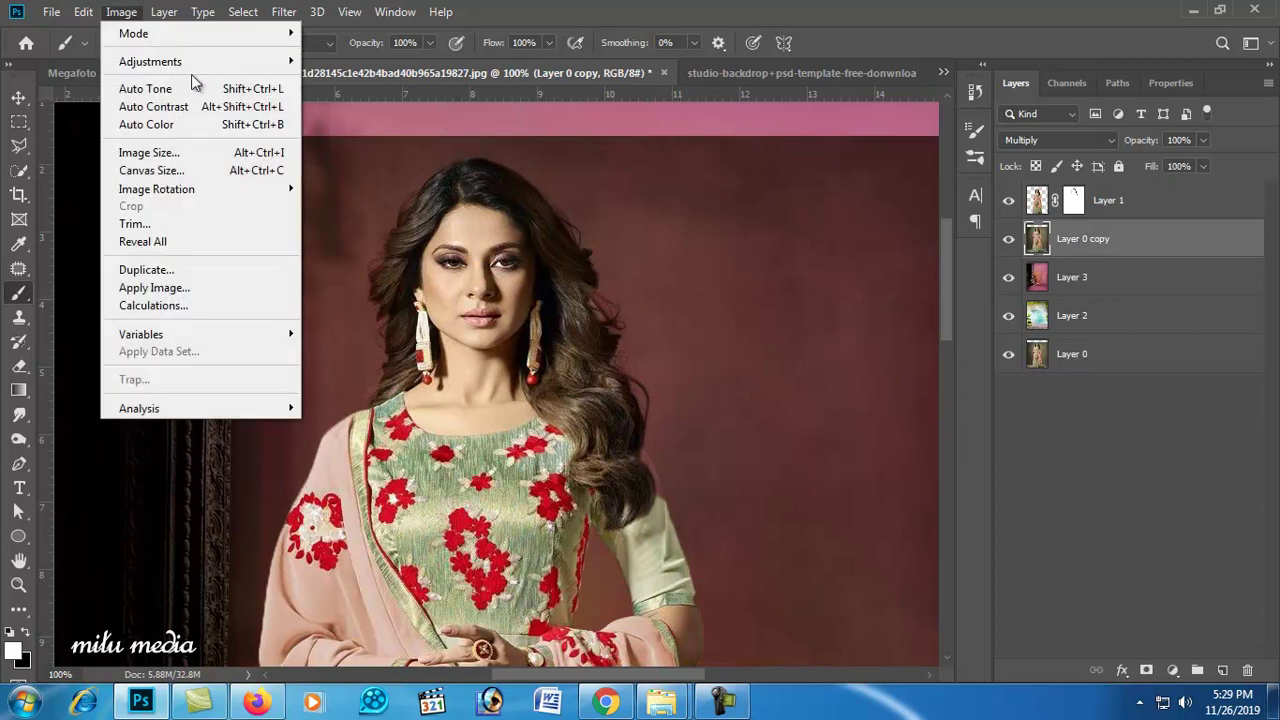
Step: Apply a Curves adjustment to Layer 0 copy lifting input 93 to output 171
{"action": "left_click", "coordinate": [476, 101]}
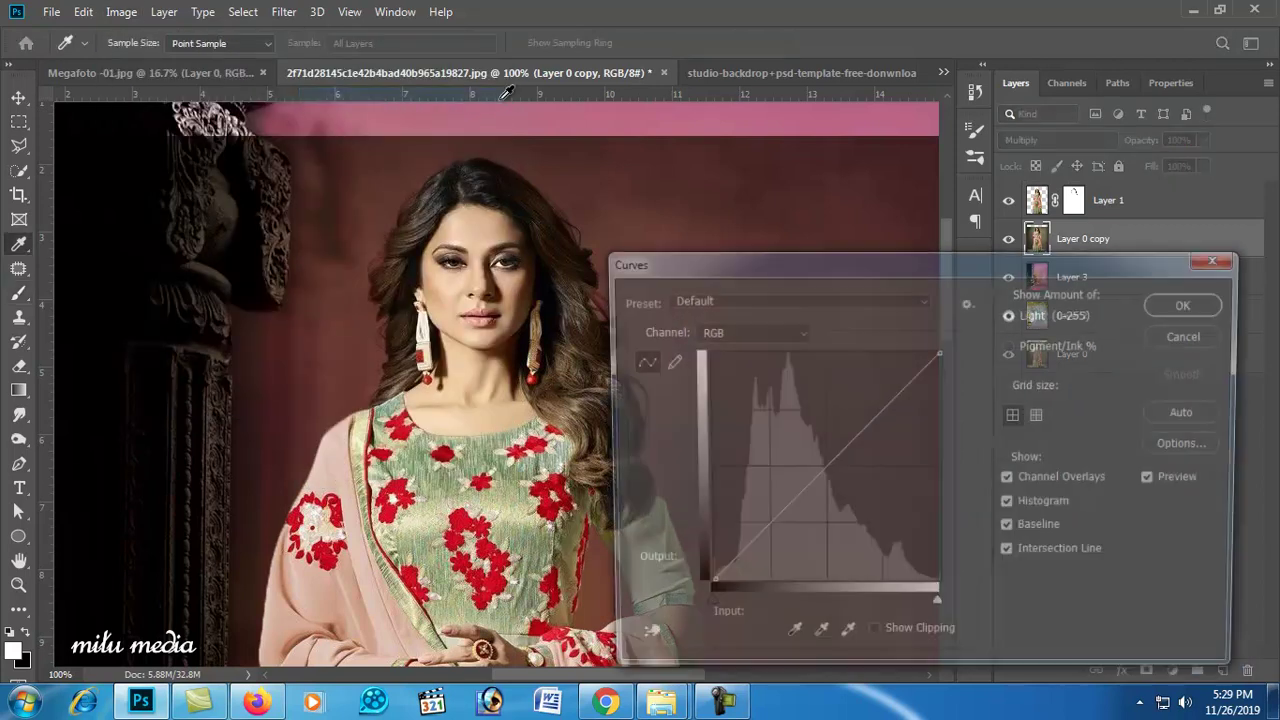
{"action": "left_click_drag", "start_coordinate": [822, 458], "coordinate": [801, 435]}
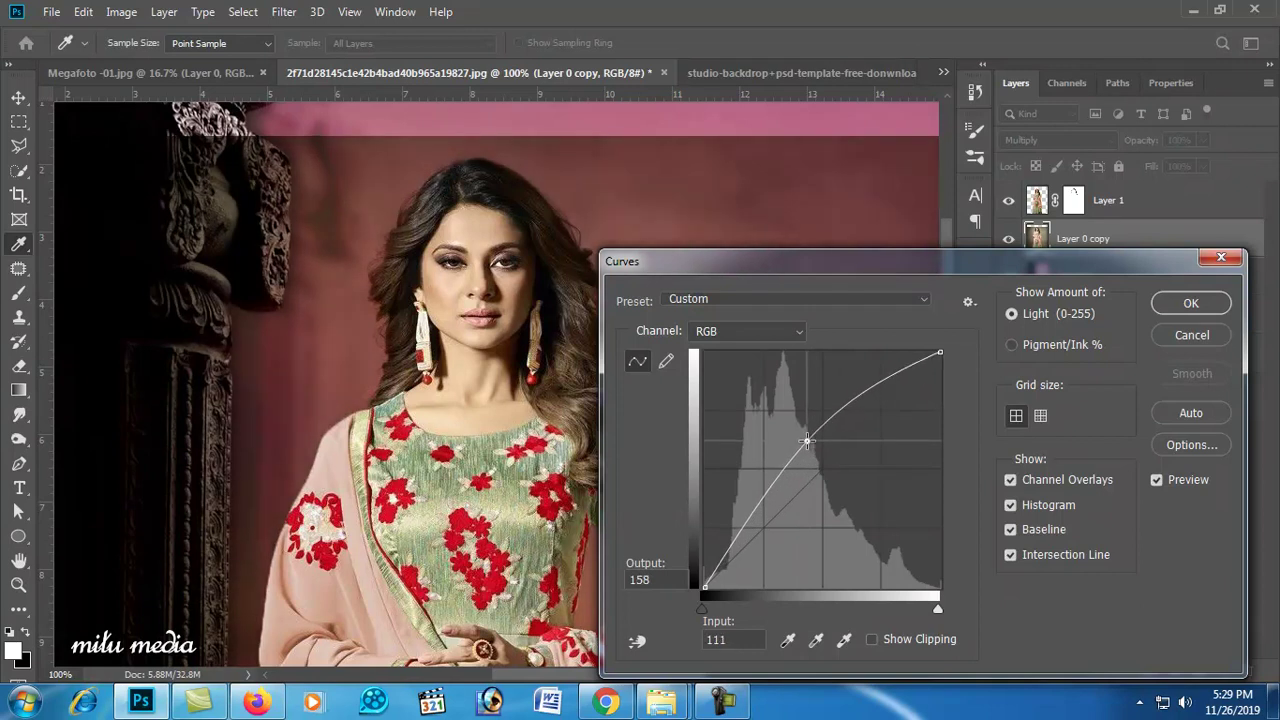
{"action": "left_click_drag", "start_coordinate": [718, 276], "coordinate": [983, 225]}
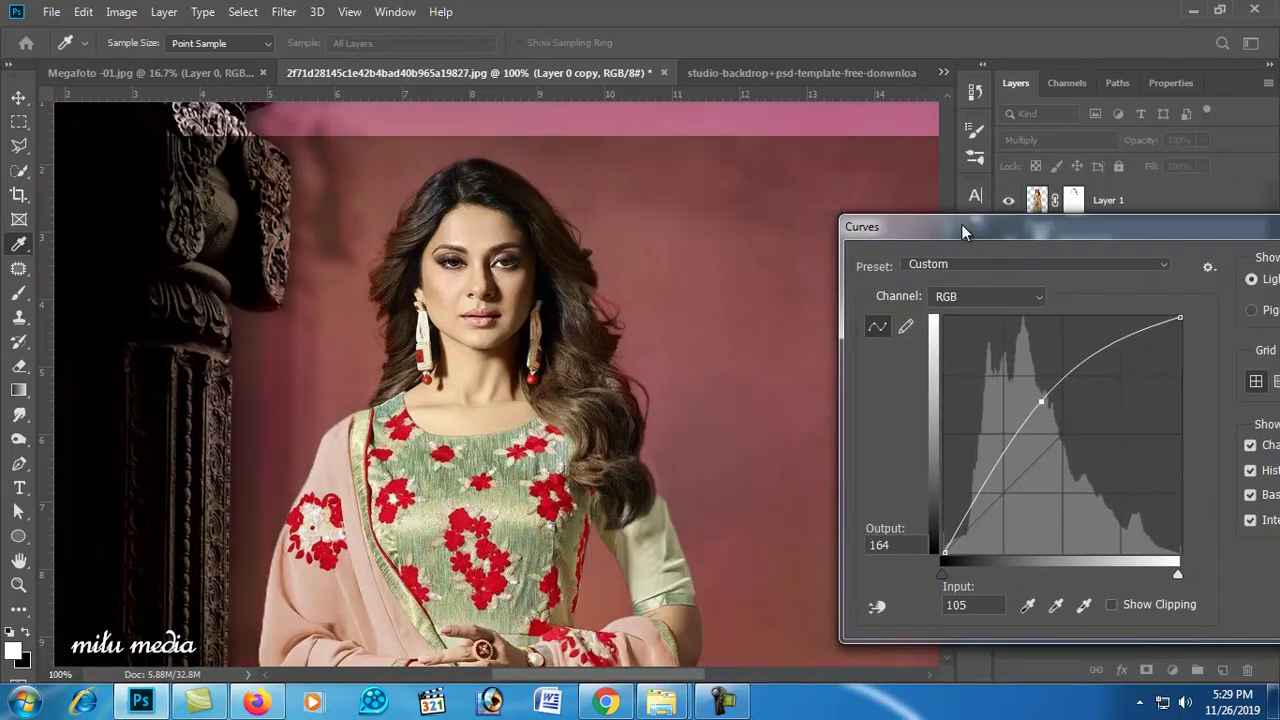
{"action": "left_click_drag", "start_coordinate": [1063, 380], "coordinate": [1051, 374]}
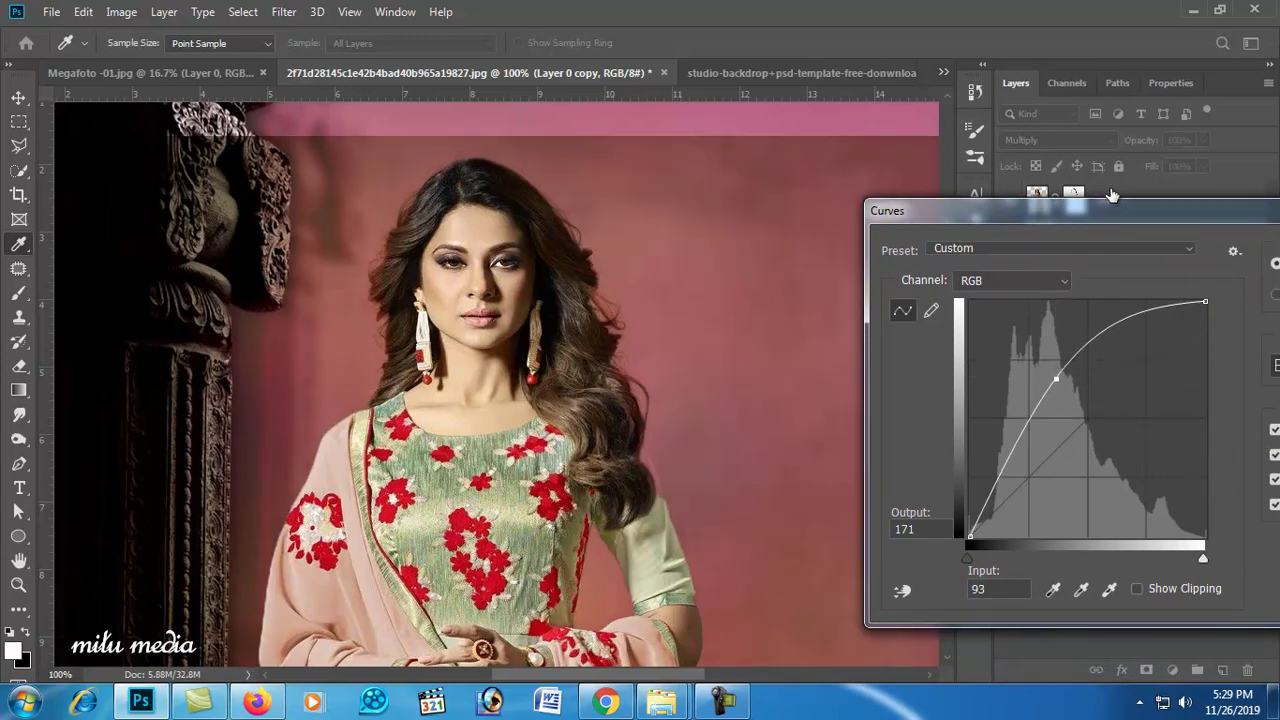
{"action": "left_click_drag", "start_coordinate": [1097, 214], "coordinate": [927, 177]}
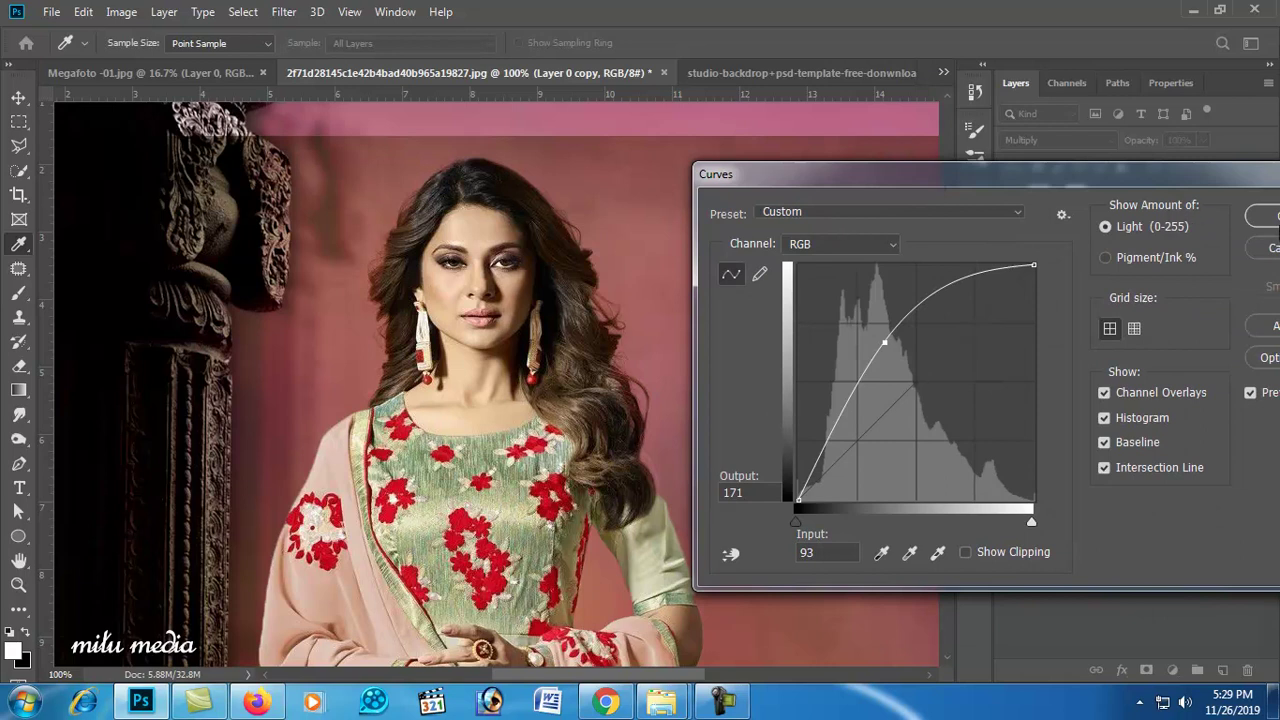
{"action": "left_click", "coordinate": [1273, 220]}
Step: Zoom out and hide then show Layer 0 copy to compare the brightened backdrop
{"action": "scroll", "coordinate": [660, 409], "scroll_direction": "down", "scroll_amount": 1}
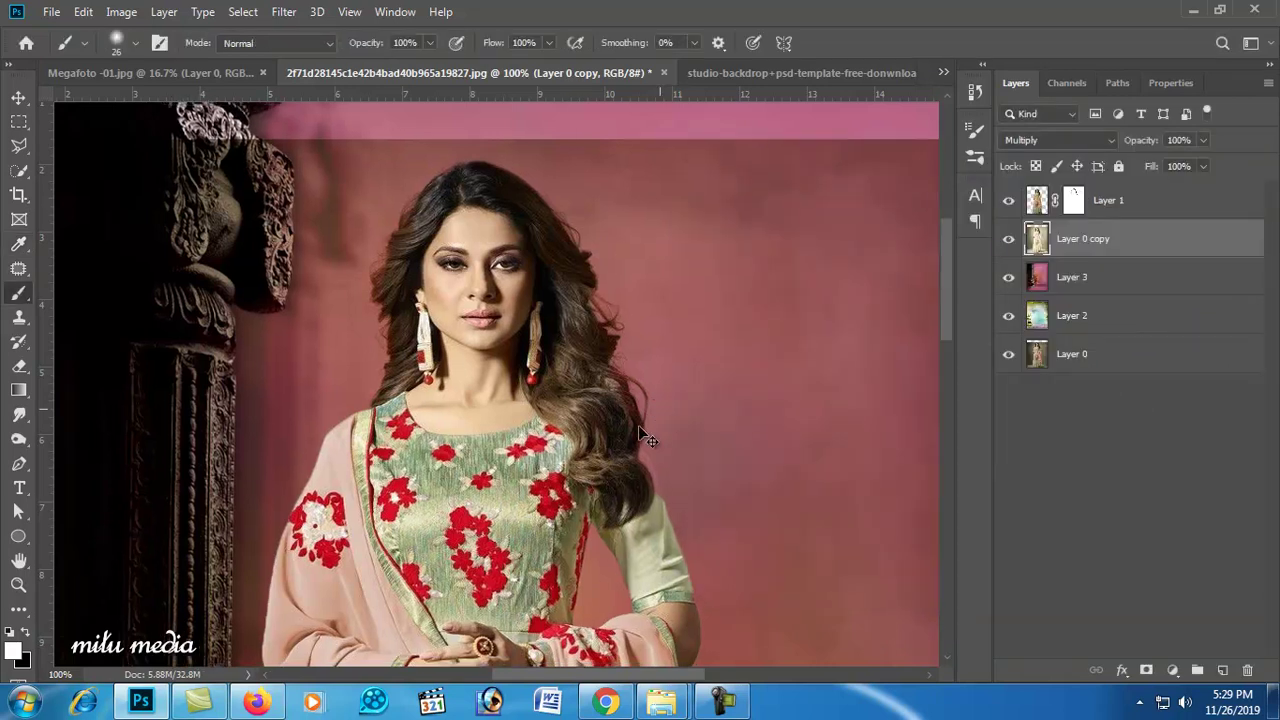
{"action": "scroll", "coordinate": [640, 420], "scroll_direction": "down", "scroll_amount": 2}
{"action": "scroll", "coordinate": [618, 433], "scroll_direction": "down", "scroll_amount": 1}
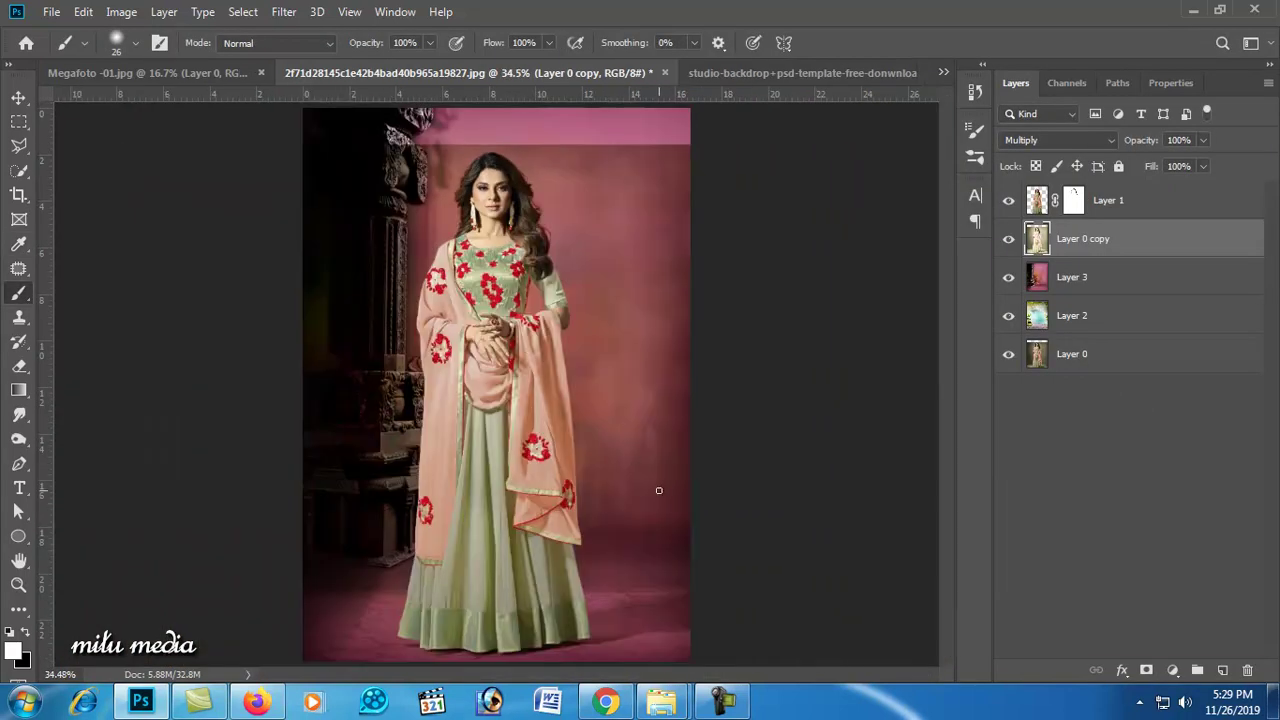
{"action": "left_click", "coordinate": [1008, 239]}
{"action": "left_click", "coordinate": [1008, 239]}
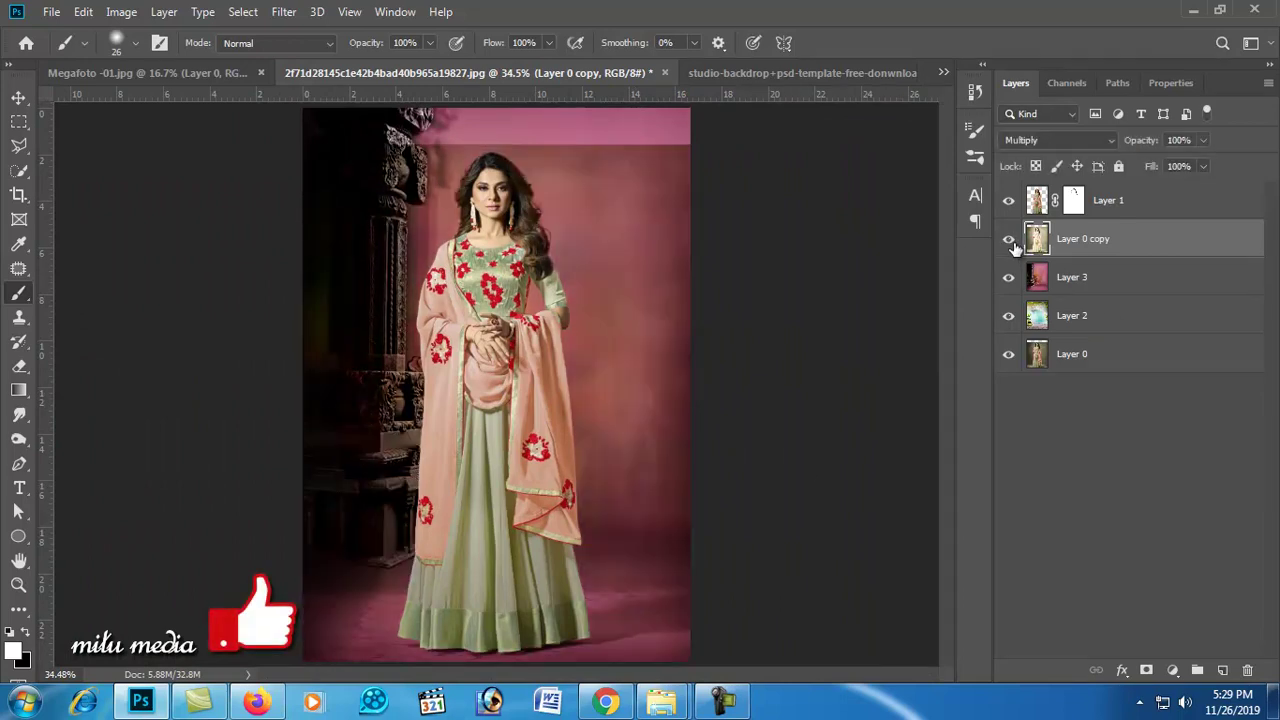
Step: Add a layer mask to Layer 0 copy and enlarge the soft brush to 161 px
{"action": "left_click", "coordinate": [1146, 669]}
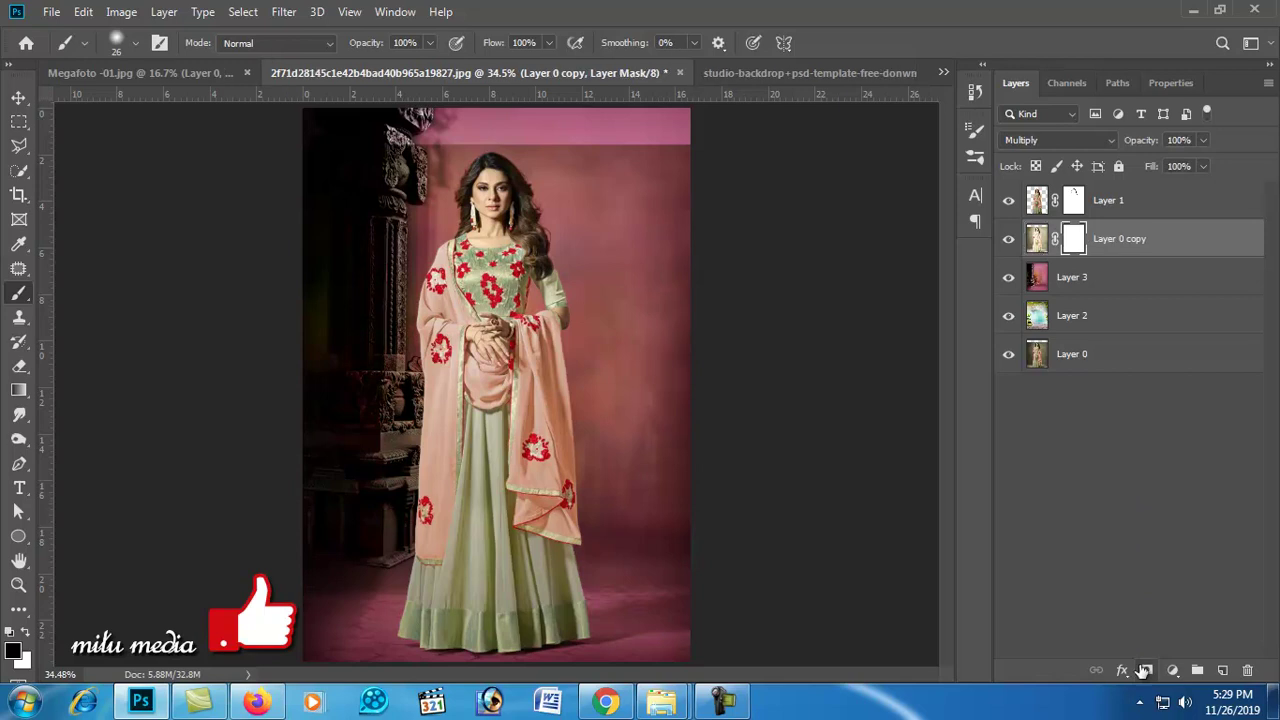
{"action": "right_click", "coordinate": [607, 344]}
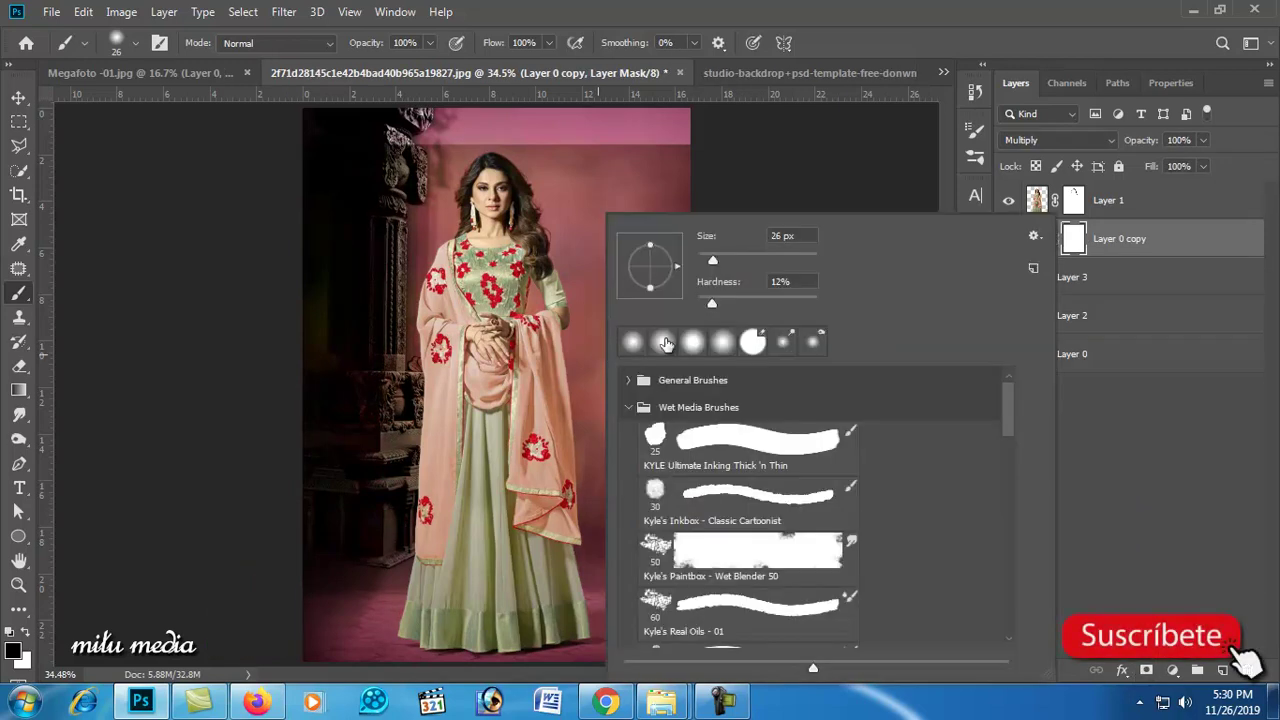
{"action": "left_click", "coordinate": [755, 256]}
{"action": "key", "text": "Return"}
{"action": "right_click", "coordinate": [600, 153]}
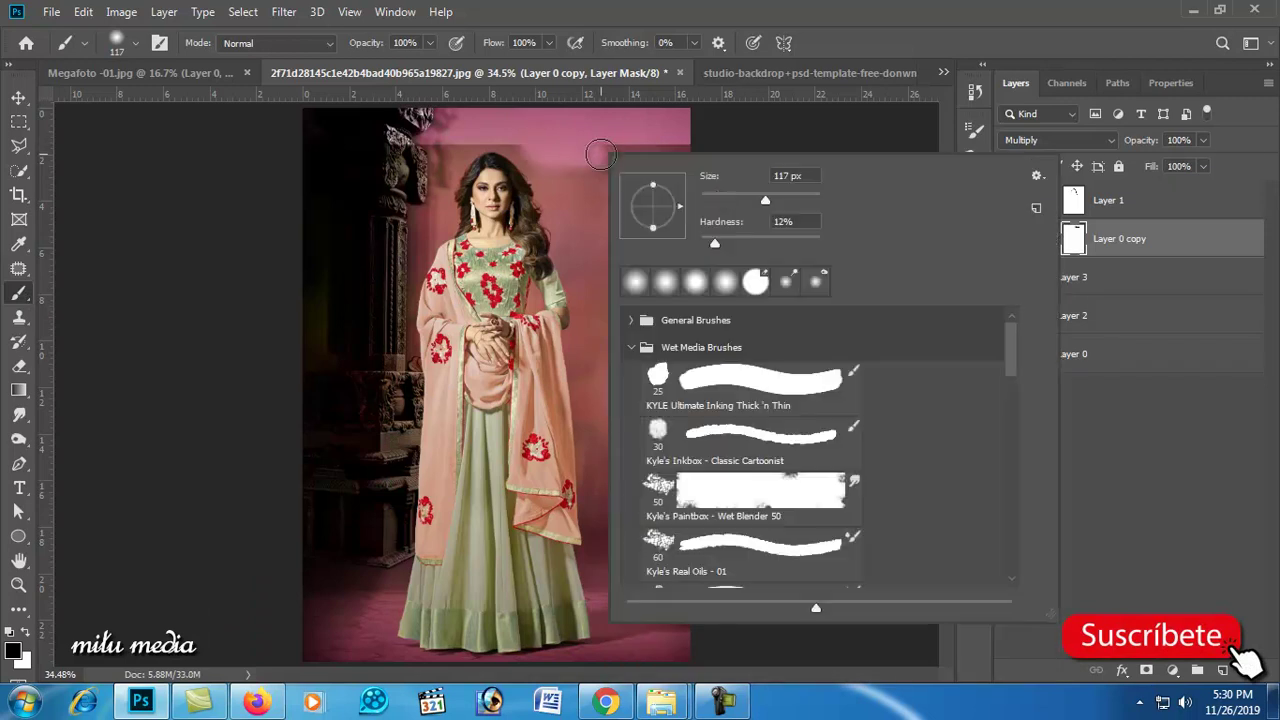
{"action": "left_click_drag", "start_coordinate": [772, 200], "coordinate": [787, 200]}
{"action": "key", "text": "Return"}
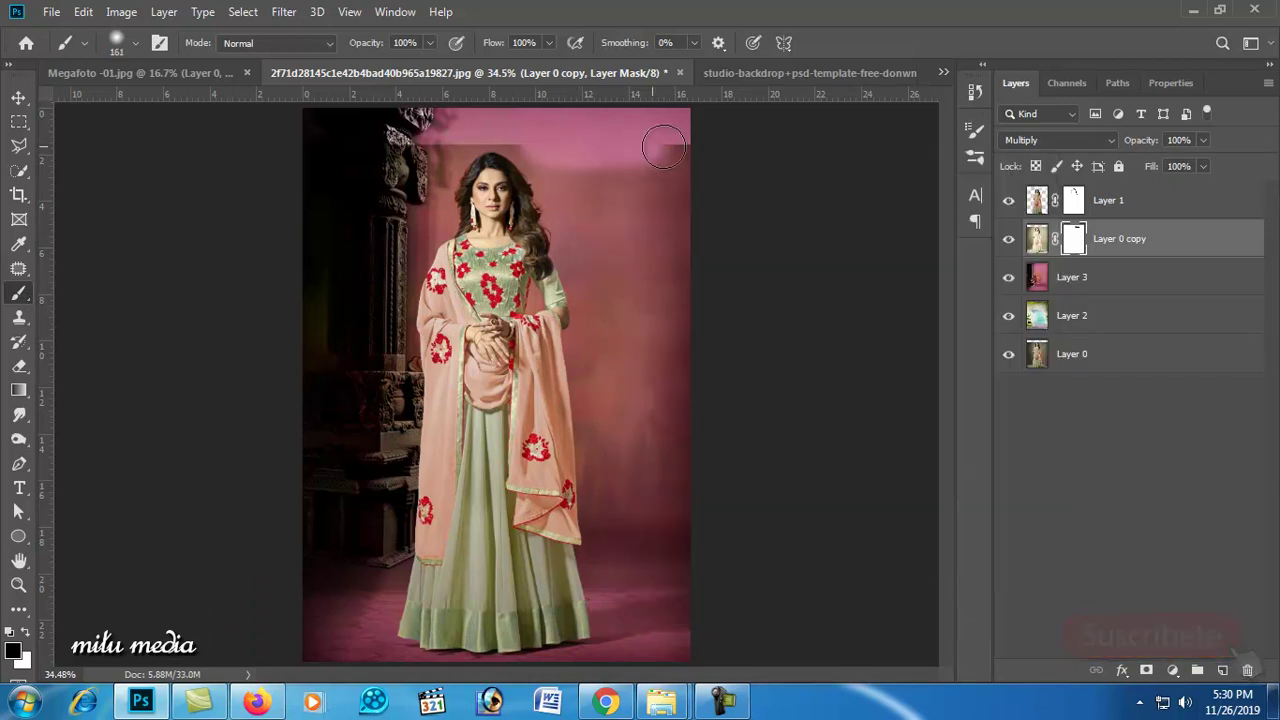
{"action": "right_click", "coordinate": [650, 188]}
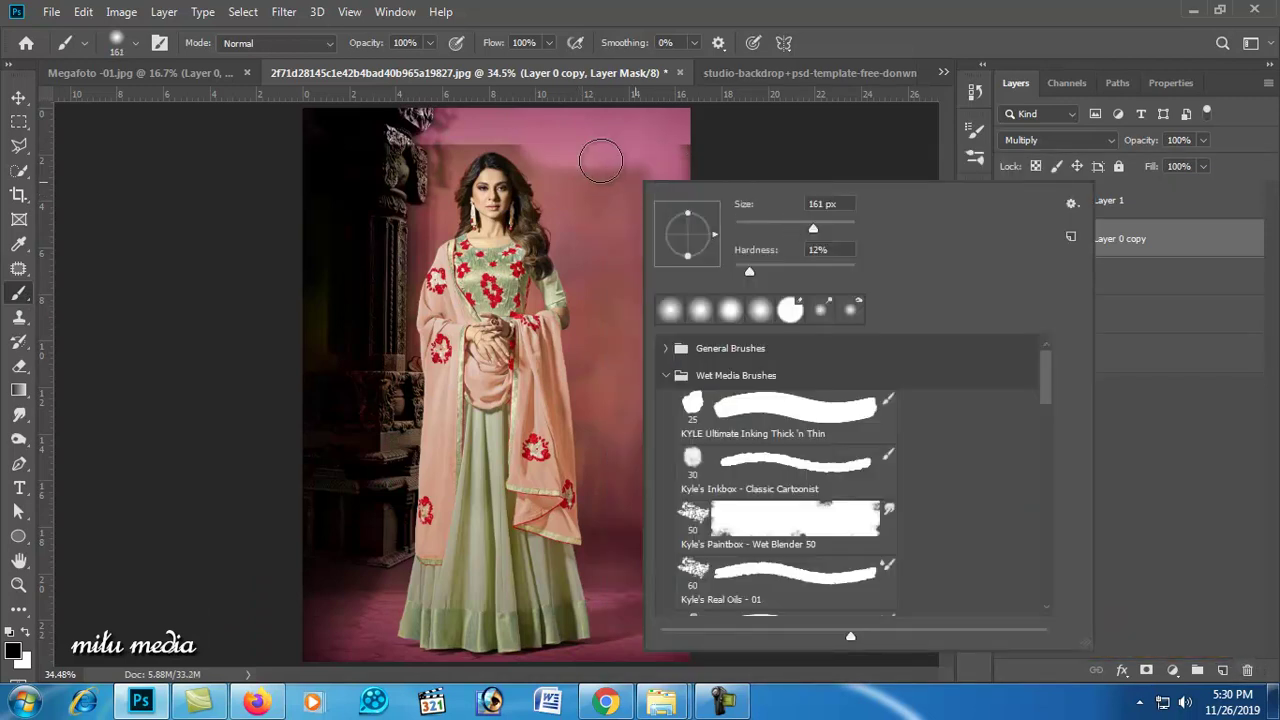
{"action": "key", "text": "Return"}
Step: Paint the mask along the right edge and beside the hair, then the pillar base at 369 px
{"action": "mouse_move", "coordinate": [680, 200]}
{"action": "left_mouse_down"}
{"action": "mouse_move", "coordinate": [685, 400]}
{"action": "mouse_move", "coordinate": [670, 560]}
{"action": "mouse_move", "coordinate": [674, 480]}
{"action": "mouse_move", "coordinate": [623, 309]}
{"action": "mouse_move", "coordinate": [586, 434]}
{"action": "mouse_move", "coordinate": [611, 583]}
{"action": "mouse_move", "coordinate": [600, 520]}
{"action": "left_mouse_up"}
{"action": "mouse_move", "coordinate": [582, 279]}
{"action": "left_mouse_down"}
{"action": "mouse_move", "coordinate": [569, 163]}
{"action": "mouse_move", "coordinate": [460, 122]}
{"action": "mouse_move", "coordinate": [465, 133]}
{"action": "mouse_move", "coordinate": [529, 128]}
{"action": "mouse_move", "coordinate": [380, 206]}
{"action": "mouse_move", "coordinate": [323, 283]}
{"action": "mouse_move", "coordinate": [401, 256]}
{"action": "mouse_move", "coordinate": [426, 276]}
{"action": "mouse_move", "coordinate": [397, 357]}
{"action": "mouse_move", "coordinate": [297, 380]}
{"action": "mouse_move", "coordinate": [309, 226]}
{"action": "left_mouse_up"}
{"action": "right_click", "coordinate": [376, 192]}
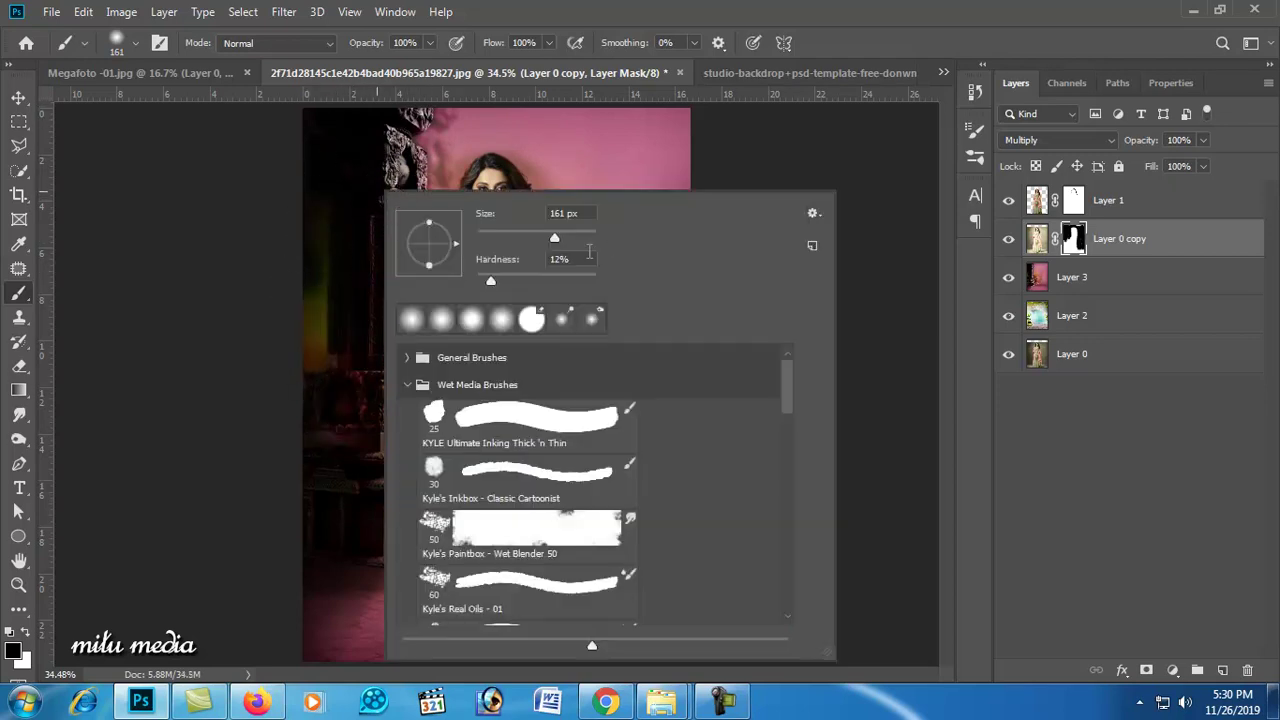
{"action": "left_click_drag", "start_coordinate": [575, 250], "coordinate": [582, 240]}
{"action": "key", "text": "Return"}
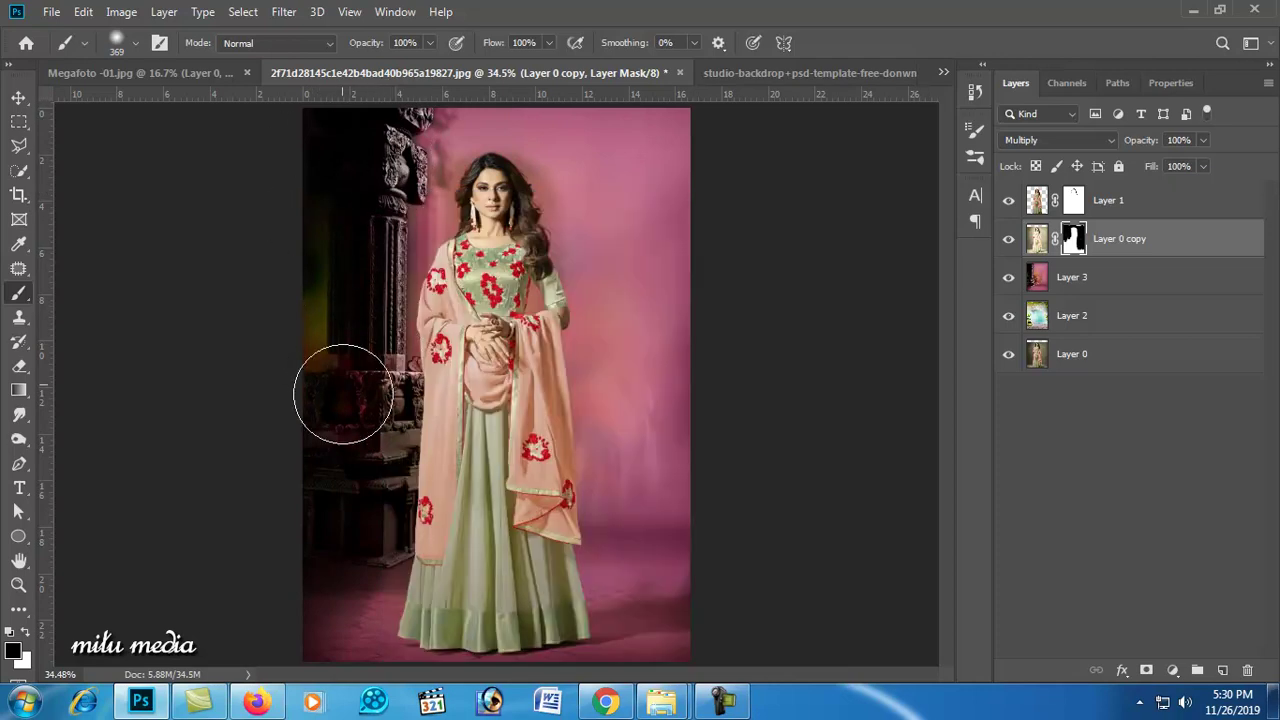
{"action": "mouse_move", "coordinate": [407, 447]}
{"action": "left_mouse_down"}
{"action": "mouse_move", "coordinate": [371, 520]}
{"action": "mouse_move", "coordinate": [357, 486]}
{"action": "mouse_move", "coordinate": [314, 634]}
{"action": "mouse_move", "coordinate": [329, 171]}
{"action": "mouse_move", "coordinate": [320, 294]}
{"action": "mouse_move", "coordinate": [334, 543]}
{"action": "mouse_move", "coordinate": [310, 640]}
{"action": "left_mouse_up"}
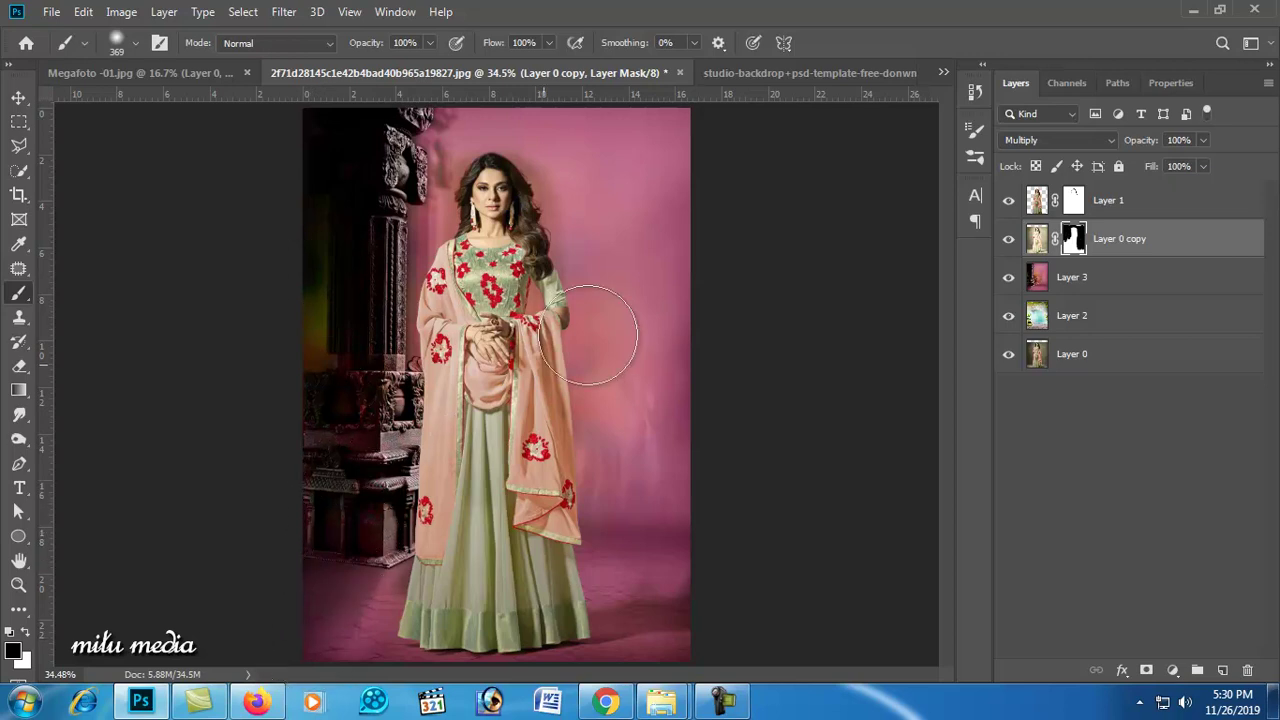
Step: Shrink the brush to 180 px, then to 86 px
{"action": "right_click", "coordinate": [545, 207]}
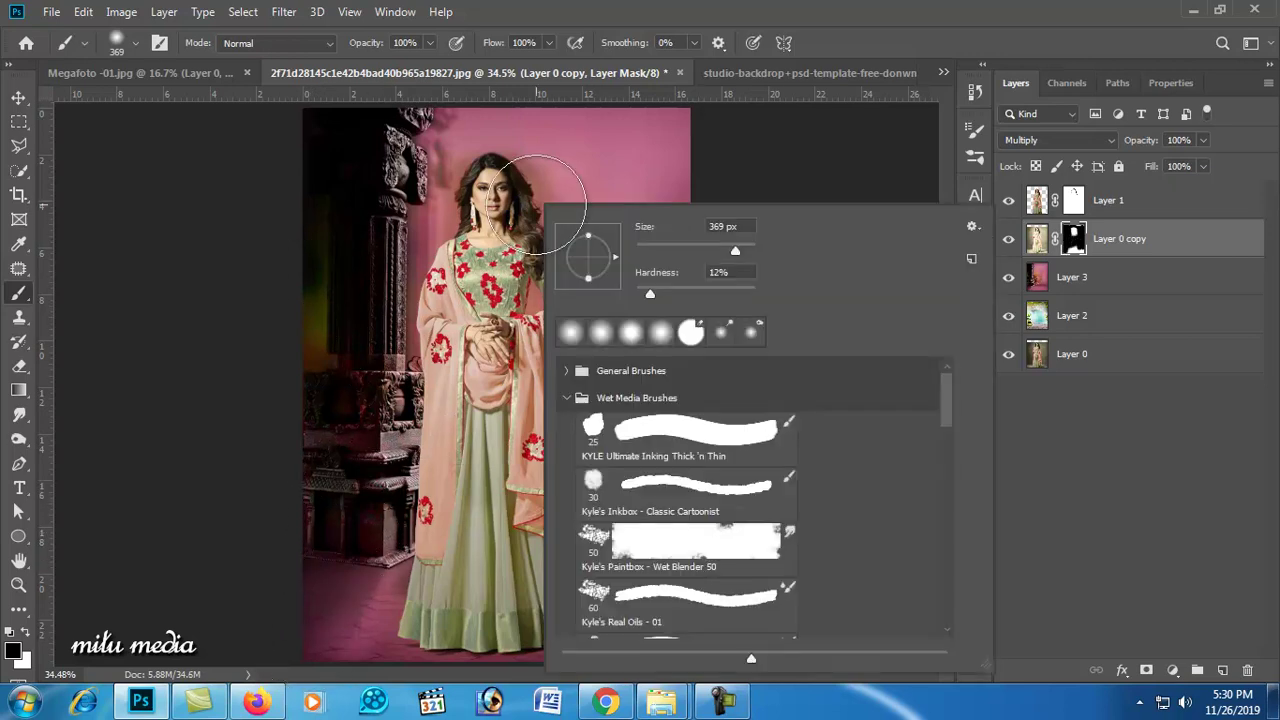
{"action": "key", "text": "Return"}
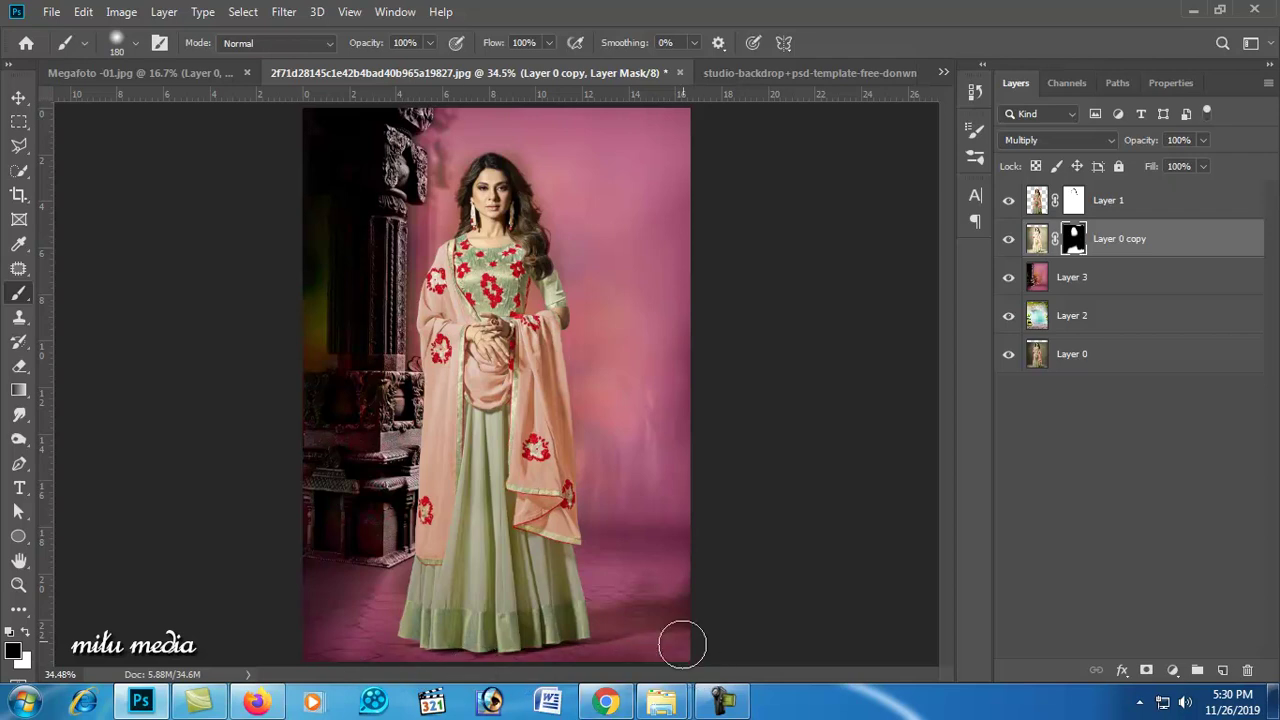
{"action": "right_click", "coordinate": [606, 285]}
{"action": "left_click", "coordinate": [728, 10]}
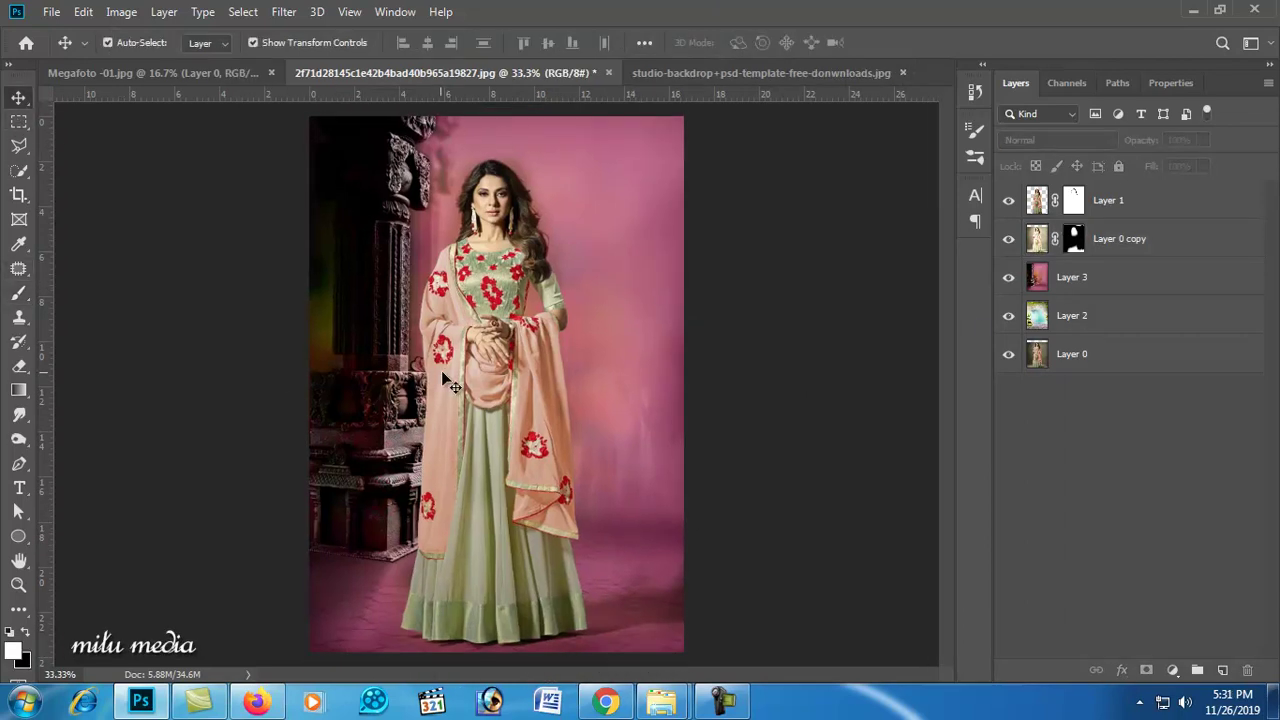
Step: Apply Levels to Layer 1 with black input 16 and white input 243, then compare
{"action": "left_click", "coordinate": [467, 388]}
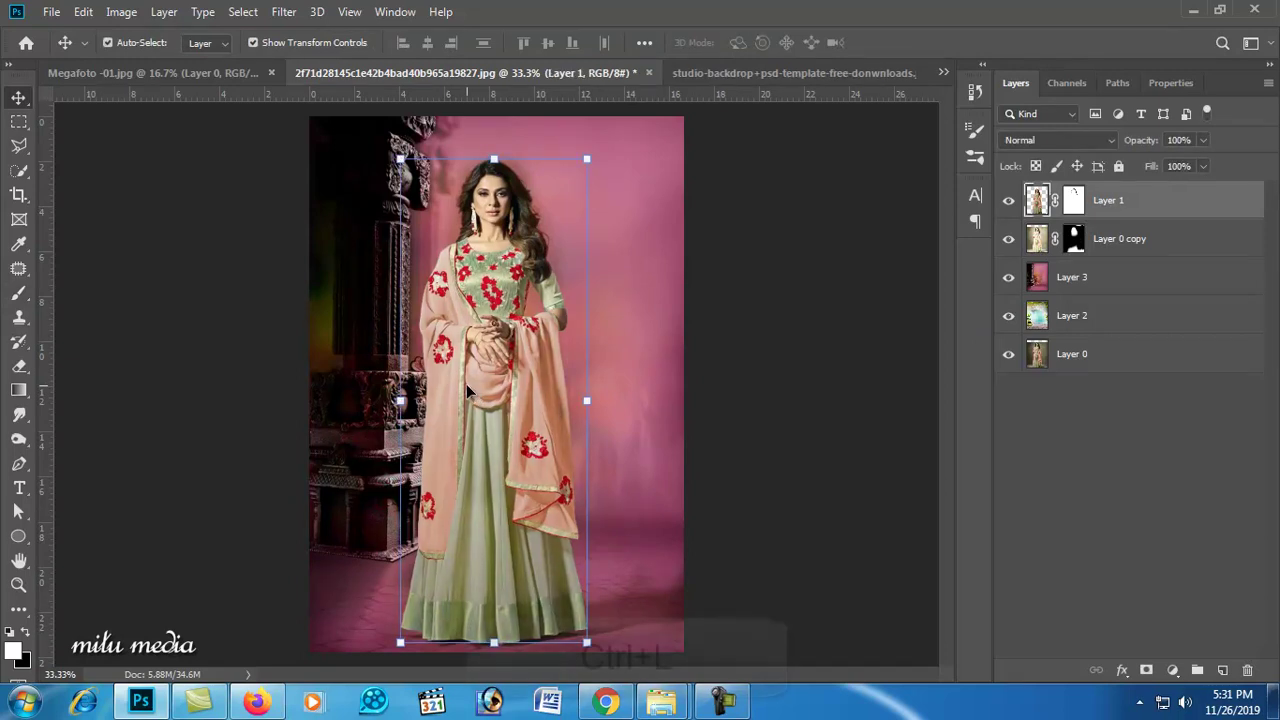
{"action": "key", "text": "ctrl+l"}
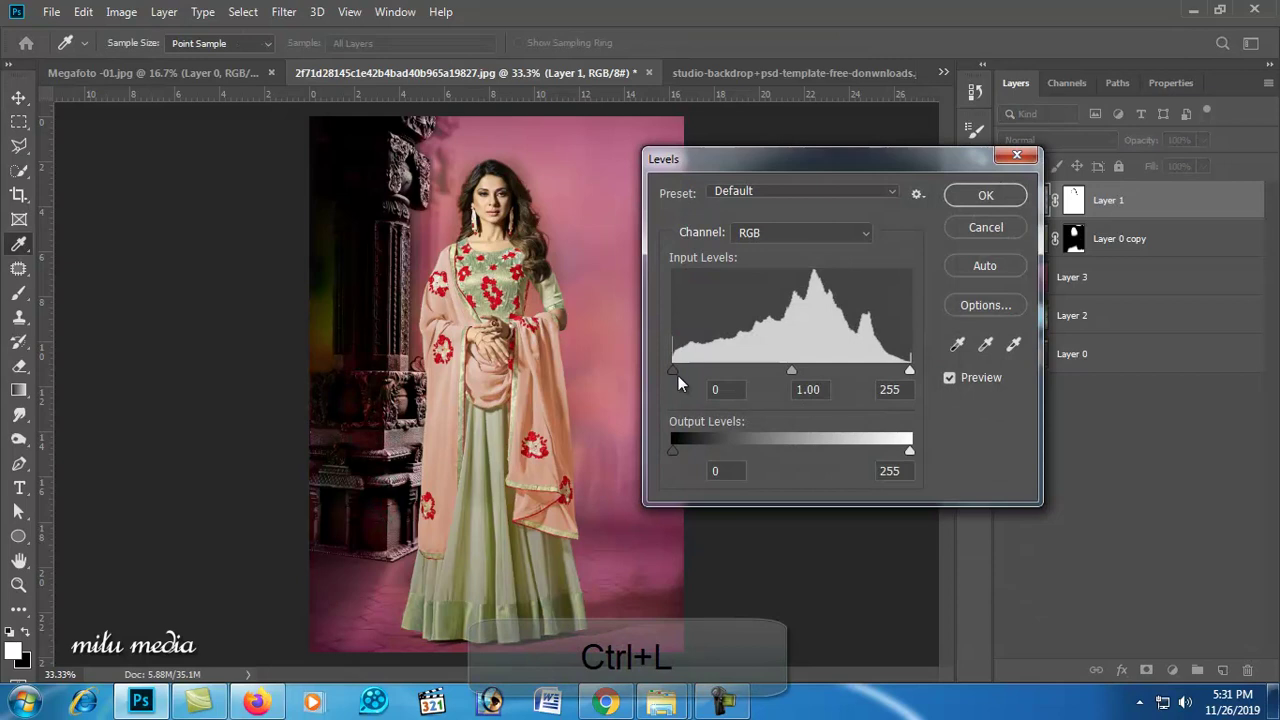
{"action": "left_click_drag", "start_coordinate": [688, 372], "coordinate": [691, 372]}
{"action": "left_click_drag", "start_coordinate": [909, 370], "coordinate": [900, 372]}
{"action": "key", "text": "Return"}
{"action": "left_click", "coordinate": [1008, 200]}
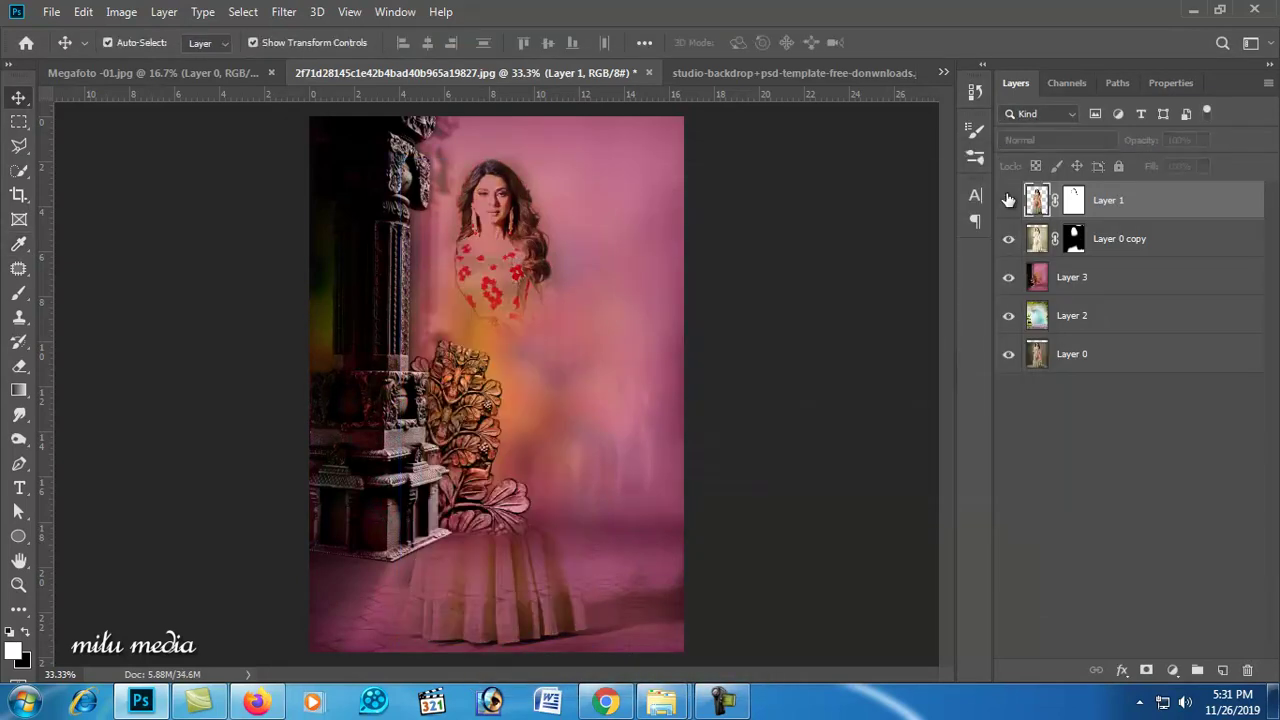
{"action": "left_click", "coordinate": [716, 487]}
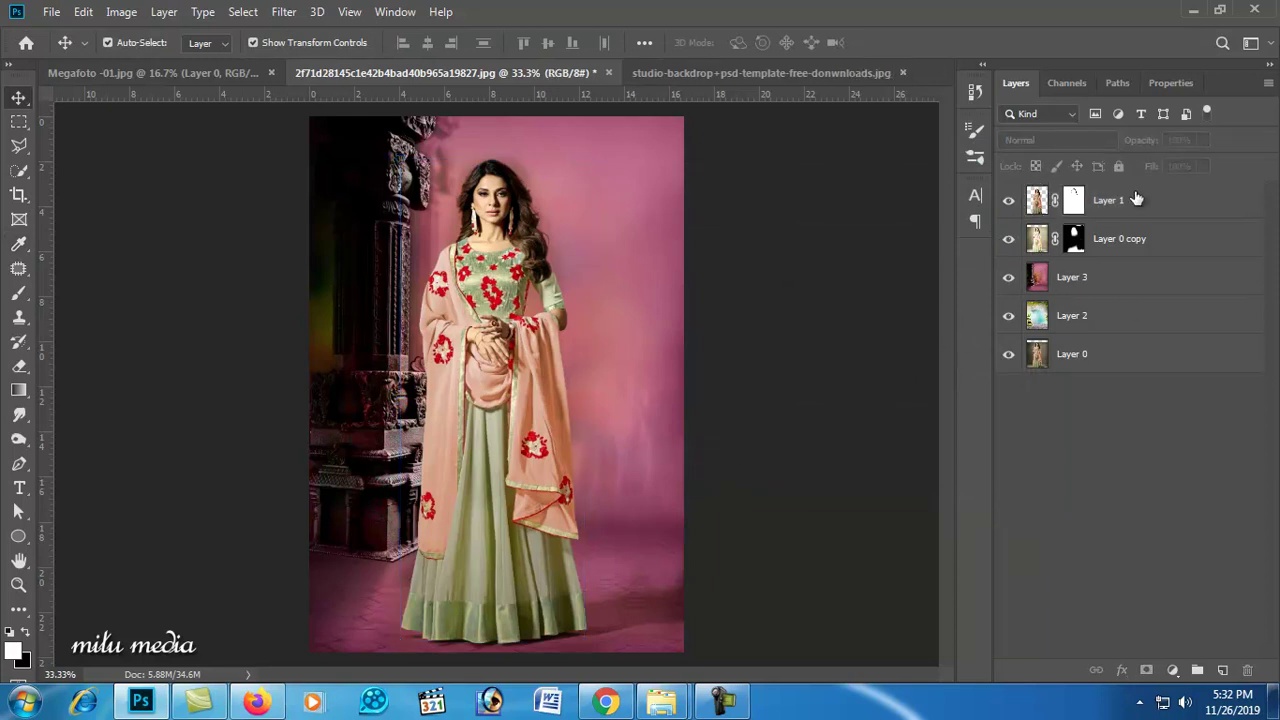
Step: Stamp all visible layers into a new Layer 4 and duplicate it
{"action": "left_click", "coordinate": [1136, 200]}
{"action": "key", "text": "ctrl+alt+shift+e"}
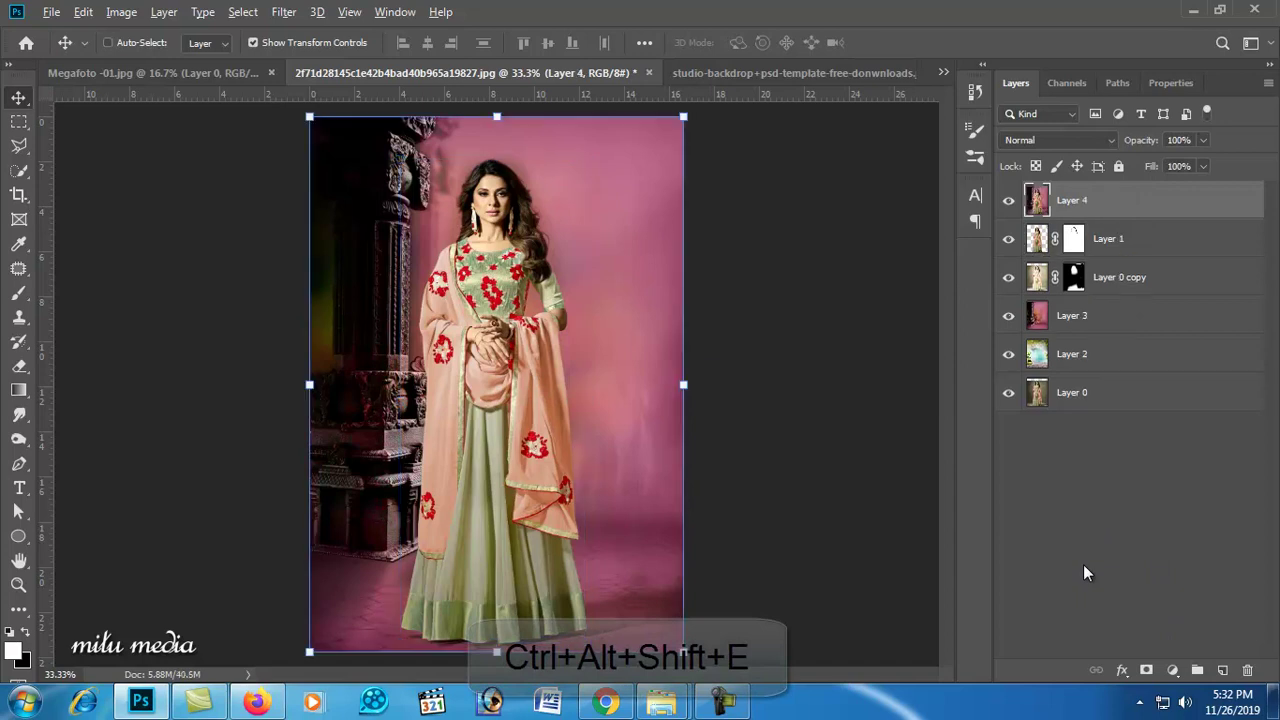
{"action": "left_click", "coordinate": [1009, 200]}
{"action": "left_click", "coordinate": [1009, 200]}
{"action": "key", "text": "ctrl+j"}
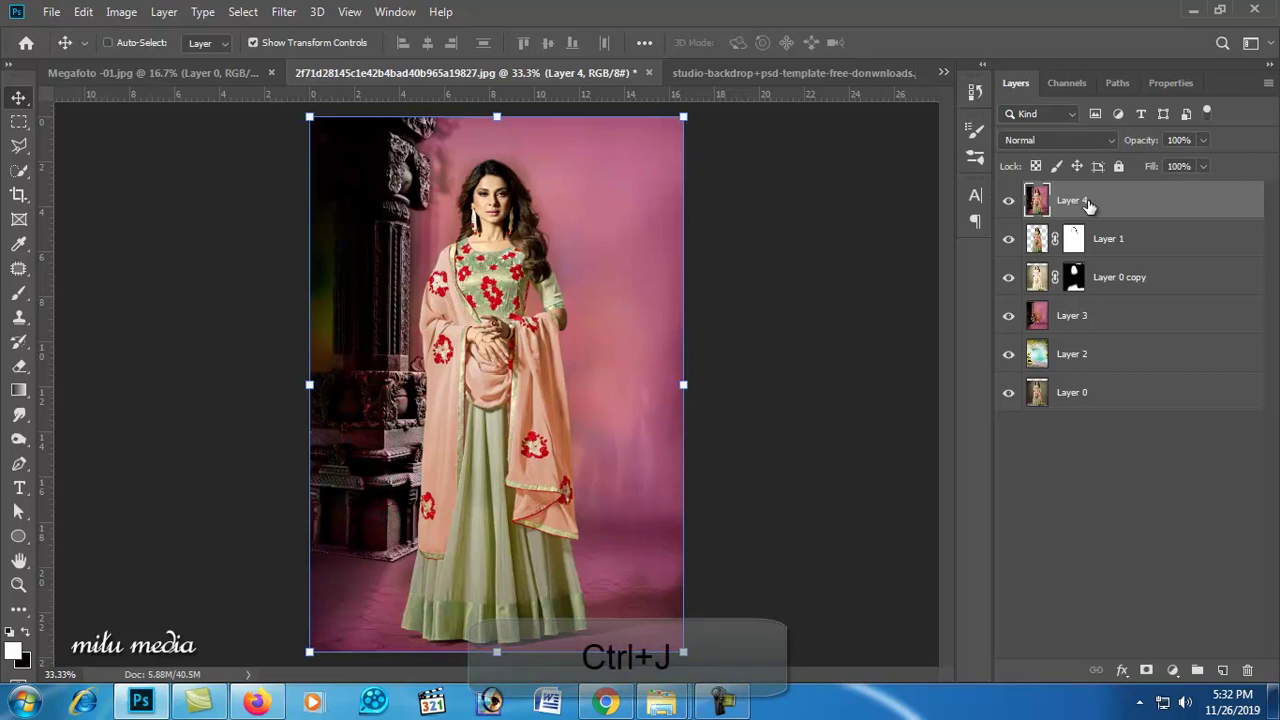
Step: Scale Layer 4 copy down to about 98% and nudge it up and right
{"action": "left_click", "coordinate": [681, 119]}
{"action": "left_click_drag", "start_coordinate": [681, 119], "coordinate": [677, 125]}
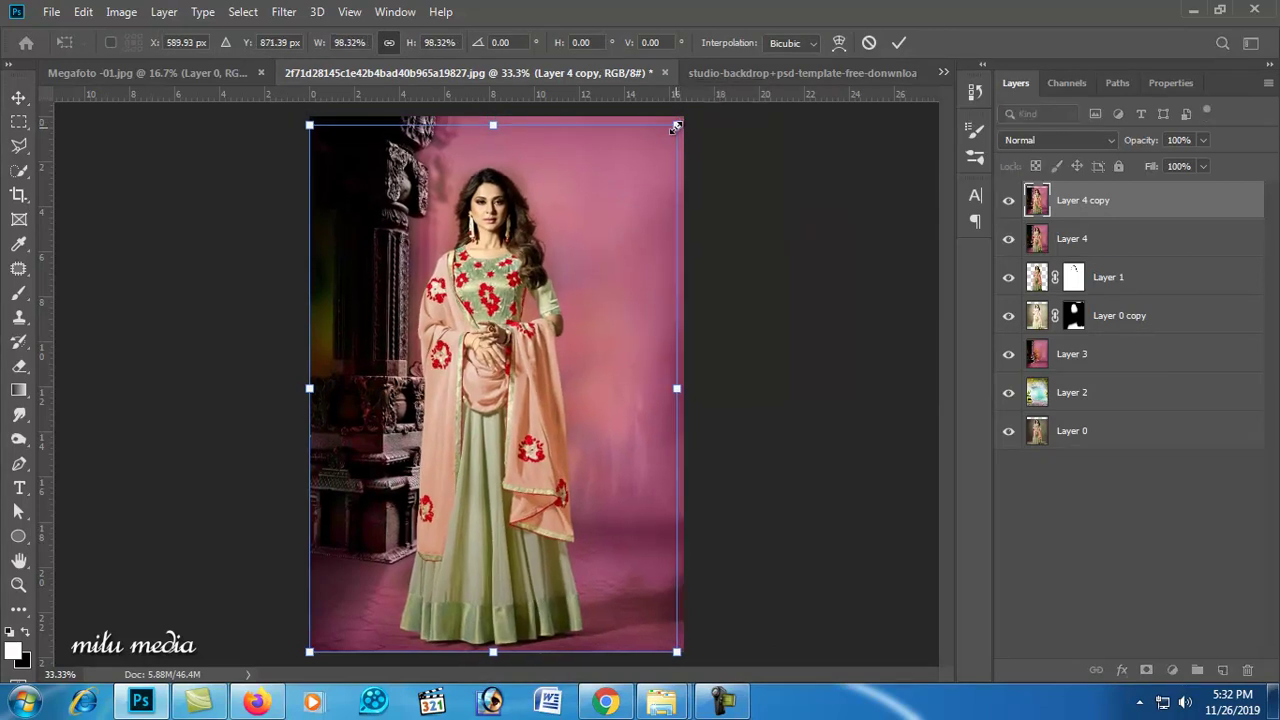
{"action": "key", "text": "Return"}
{"action": "key", "text": "Up"}
{"action": "key", "text": "Up"}
{"action": "key", "text": "Up"}
{"action": "key", "text": "Up"}
{"action": "key", "text": "Up"}
{"action": "key", "text": "Up"}
{"action": "key", "text": "Right"}
{"action": "key", "text": "Right"}
{"action": "key", "text": "Right"}
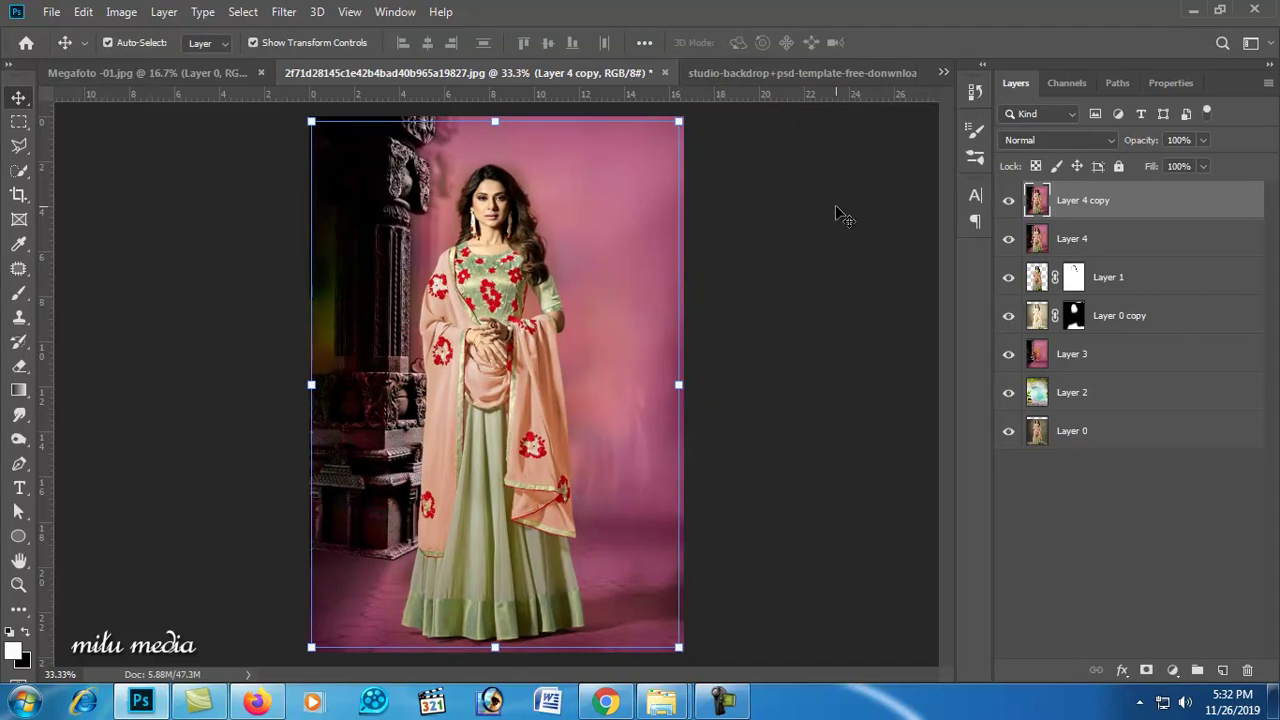
{"action": "key", "text": "Right"}
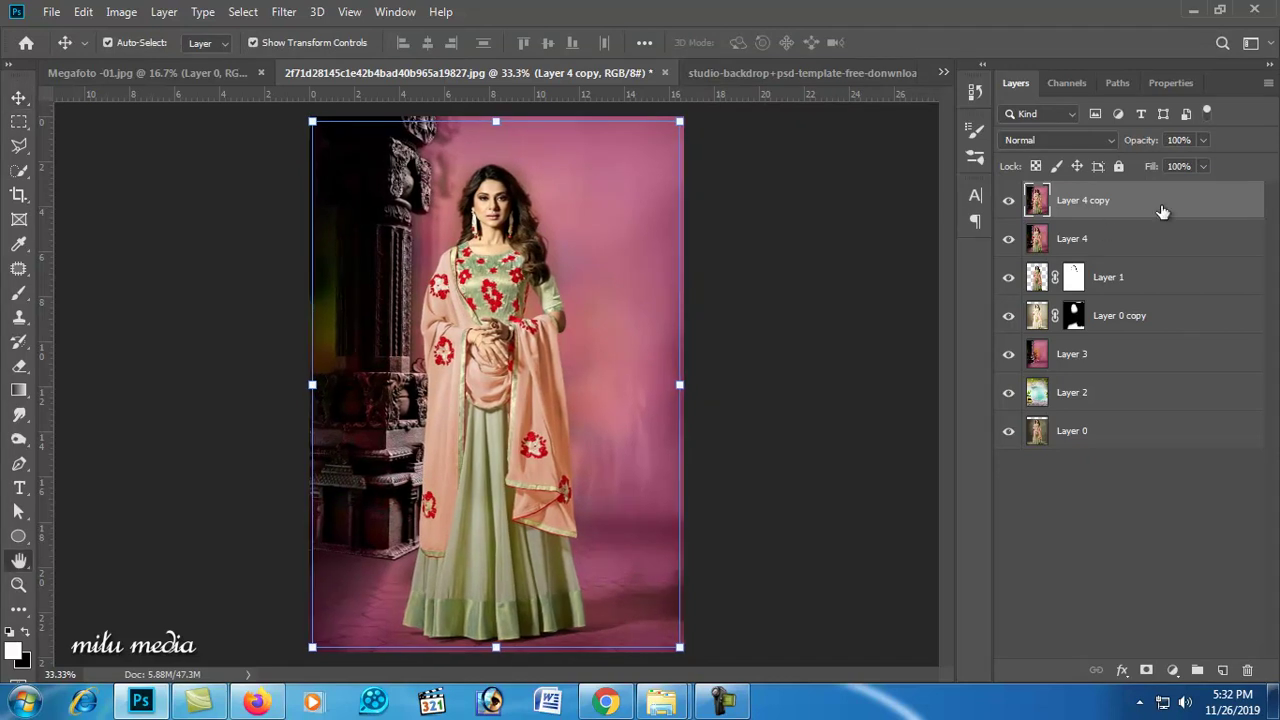
Step: Give Layer 4 copy a 4 px inside Stroke in #eeeeee, then select Layer 4
{"action": "double_click", "coordinate": [1162, 203]}
{"action": "mouse_move", "coordinate": [606, 168]}
{"action": "left_mouse_down"}
{"action": "mouse_move", "coordinate": [730, 160]}
{"action": "mouse_move", "coordinate": [752, 136]}
{"action": "left_mouse_up"}
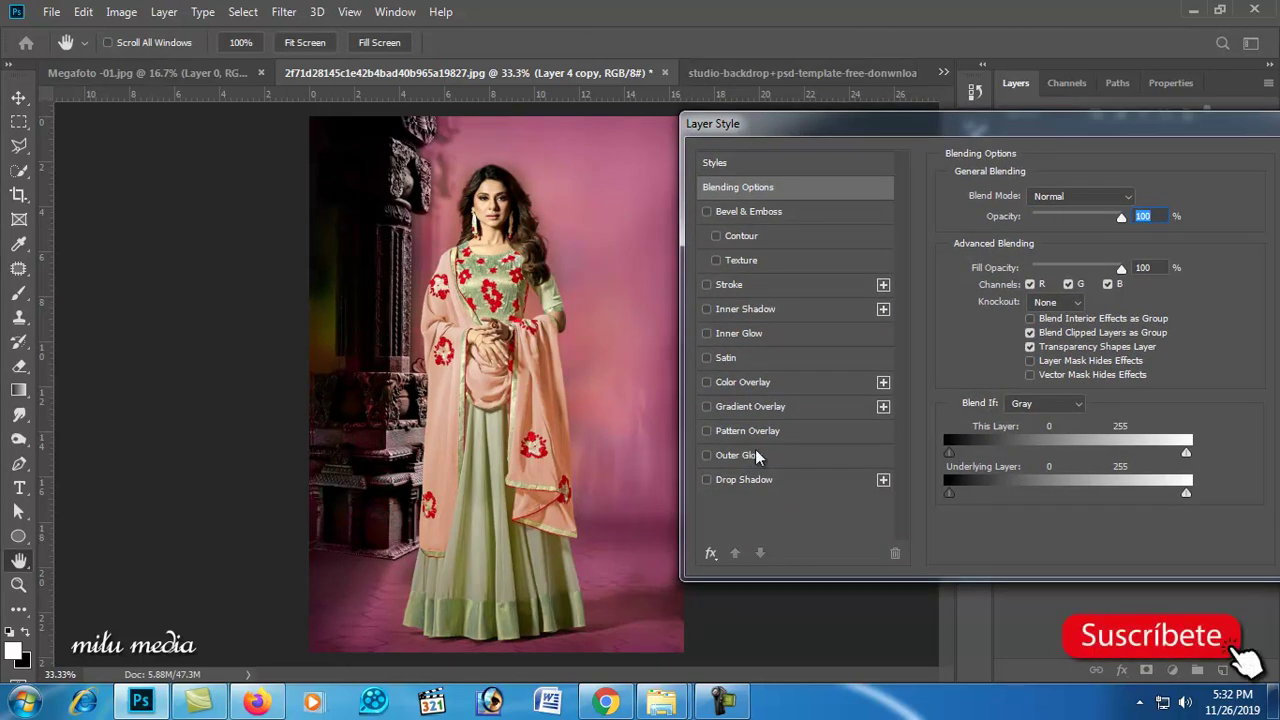
{"action": "left_click", "coordinate": [707, 285]}
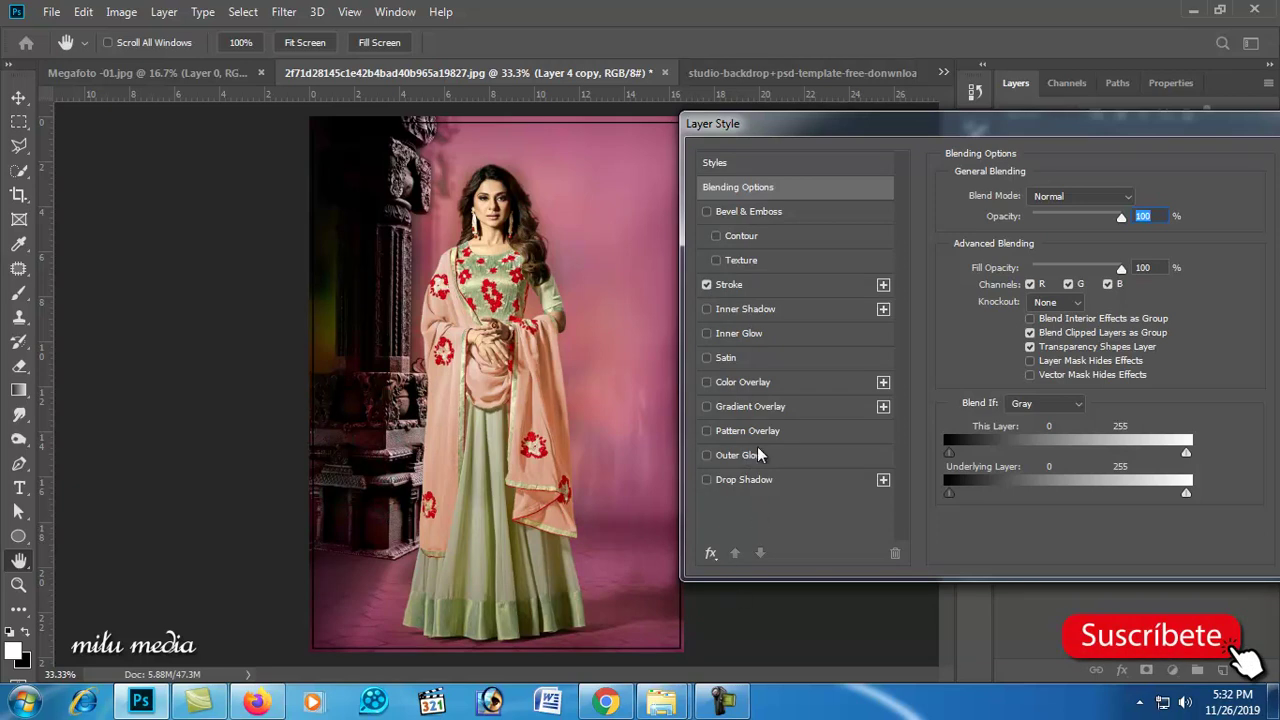
{"action": "left_click", "coordinate": [735, 285]}
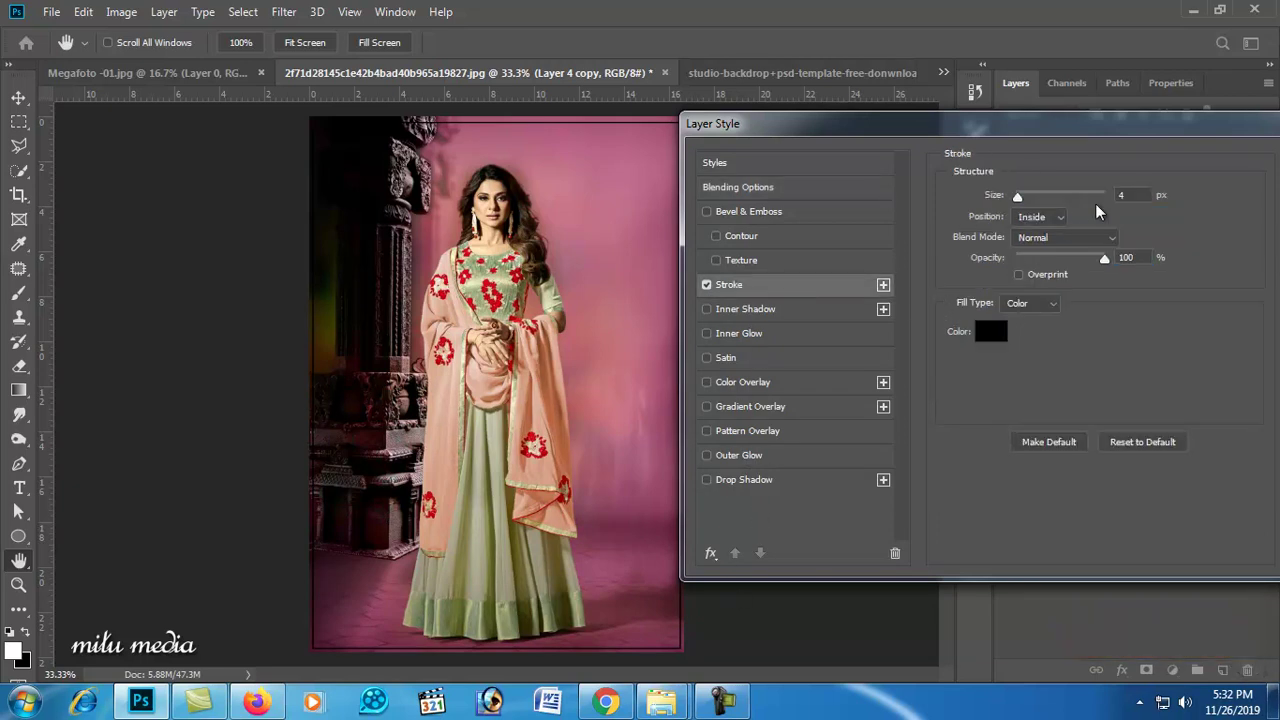
{"action": "left_click", "coordinate": [990, 331]}
{"action": "left_click_drag", "start_coordinate": [723, 337], "coordinate": [620, 325]}
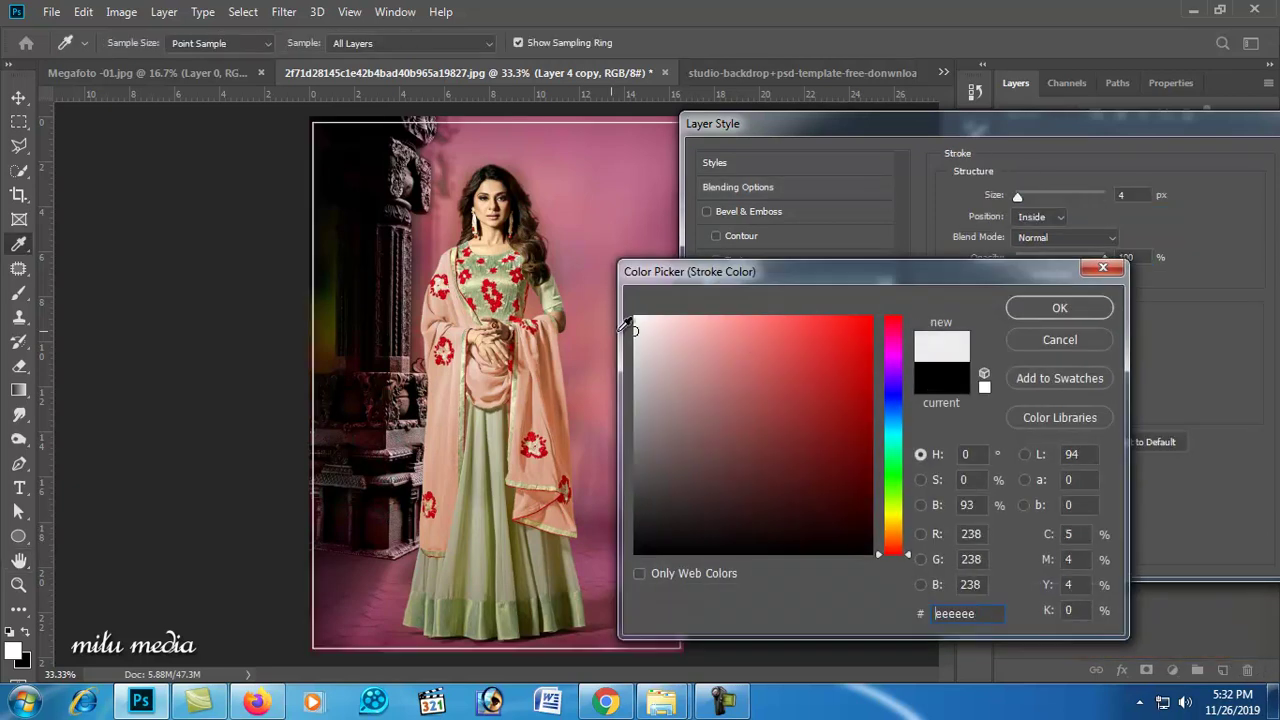
{"action": "left_click", "coordinate": [1052, 312]}
{"action": "left_click_drag", "start_coordinate": [963, 124], "coordinate": [829, 154]}
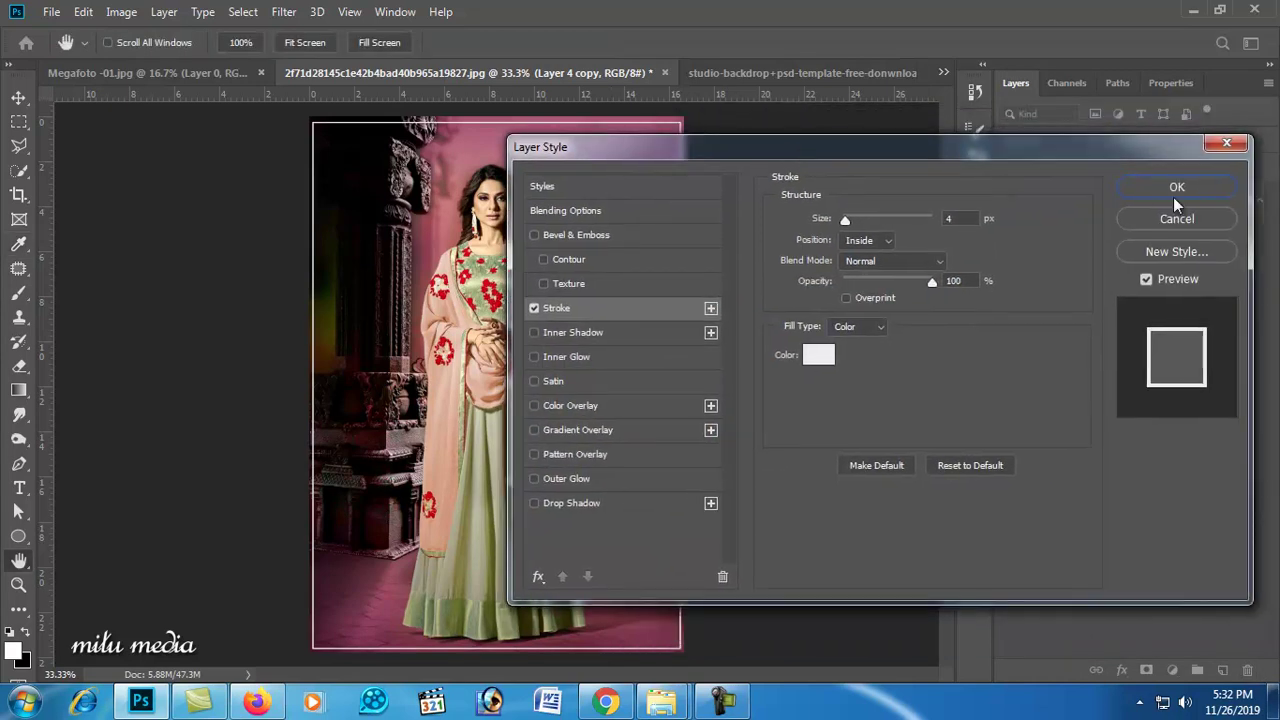
{"action": "left_click", "coordinate": [1175, 194]}
{"action": "left_click", "coordinate": [1118, 279]}
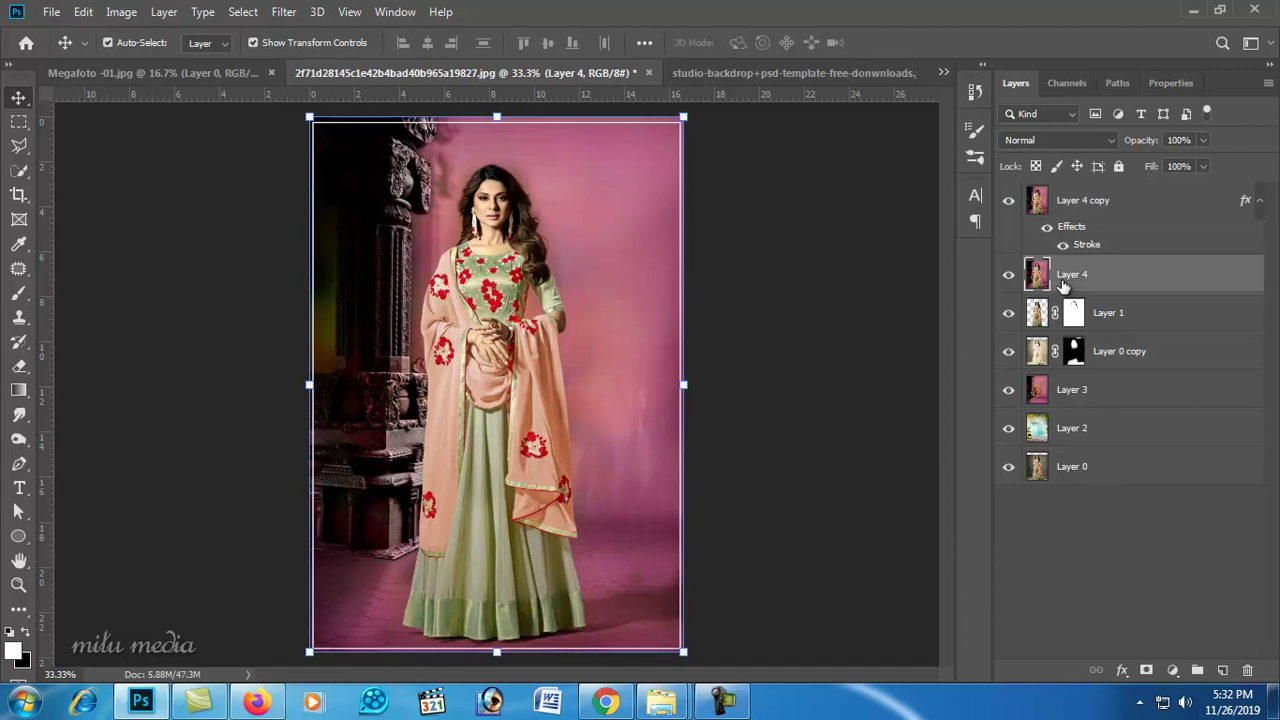
Step: Open Hue/Saturation for Layer 4 and move its dialog slightly aside
{"action": "key", "text": "ctrl+u"}
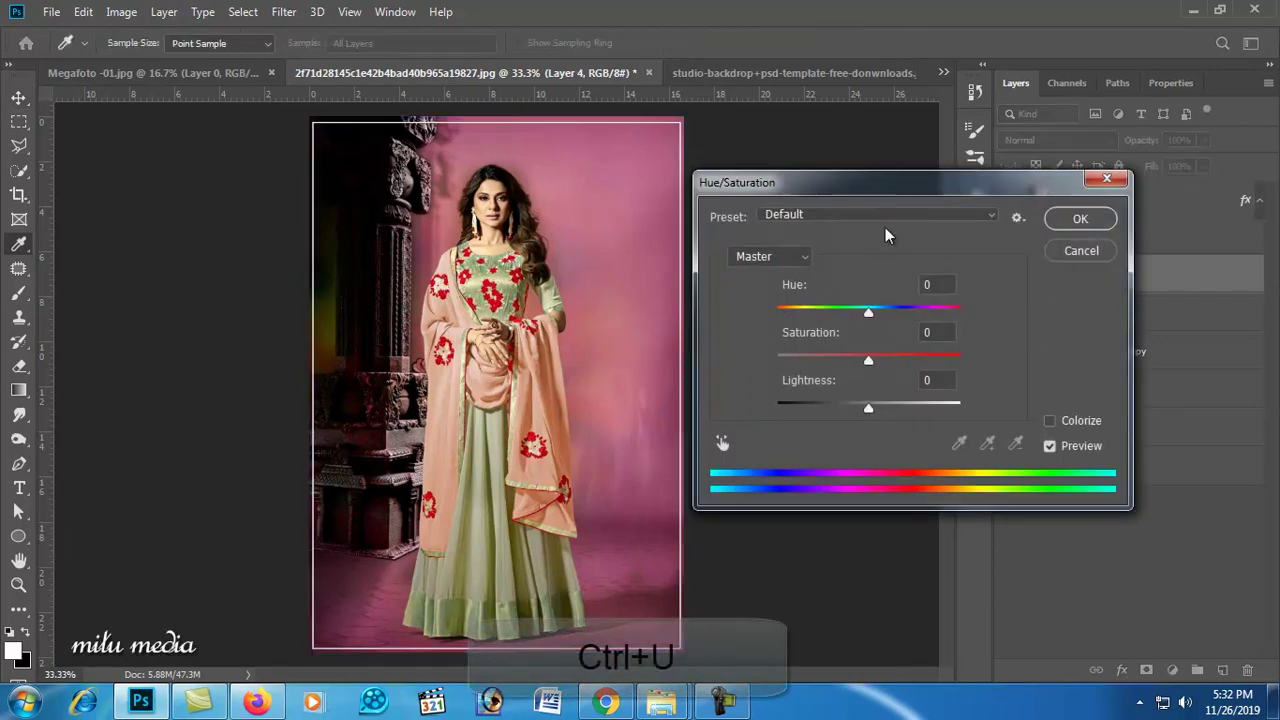
{"action": "left_click_drag", "start_coordinate": [868, 183], "coordinate": [900, 182]}
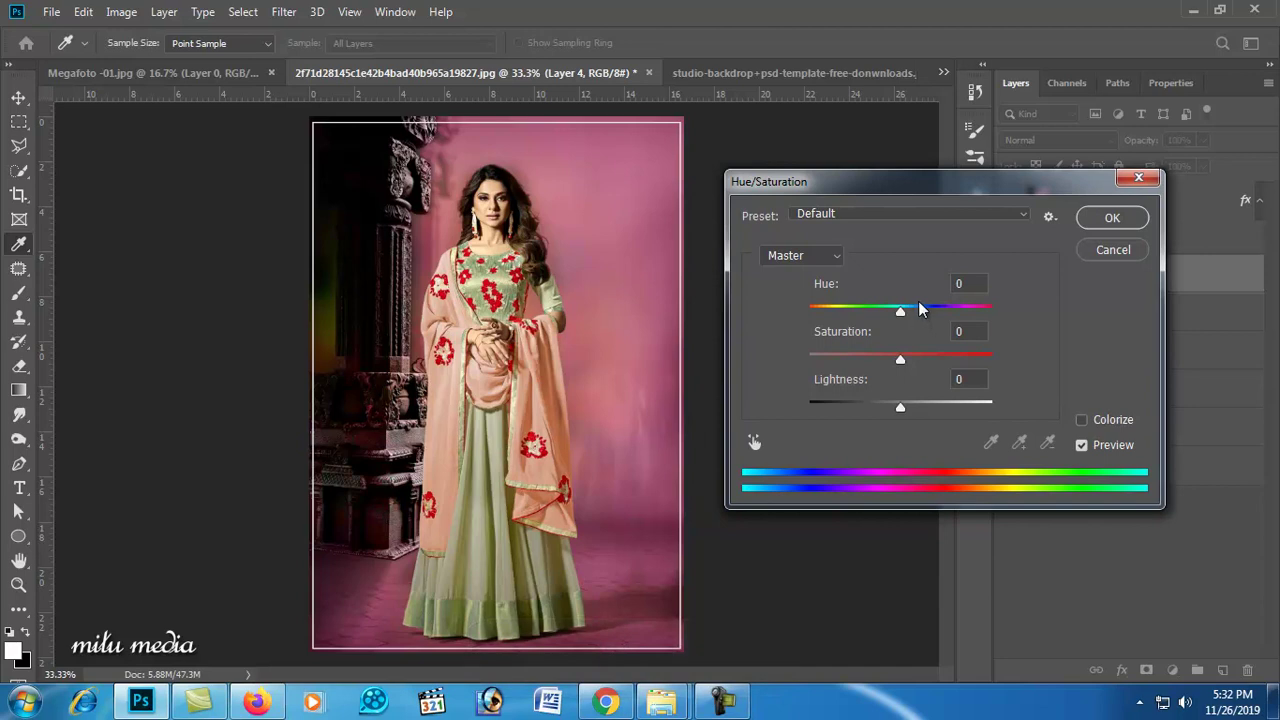